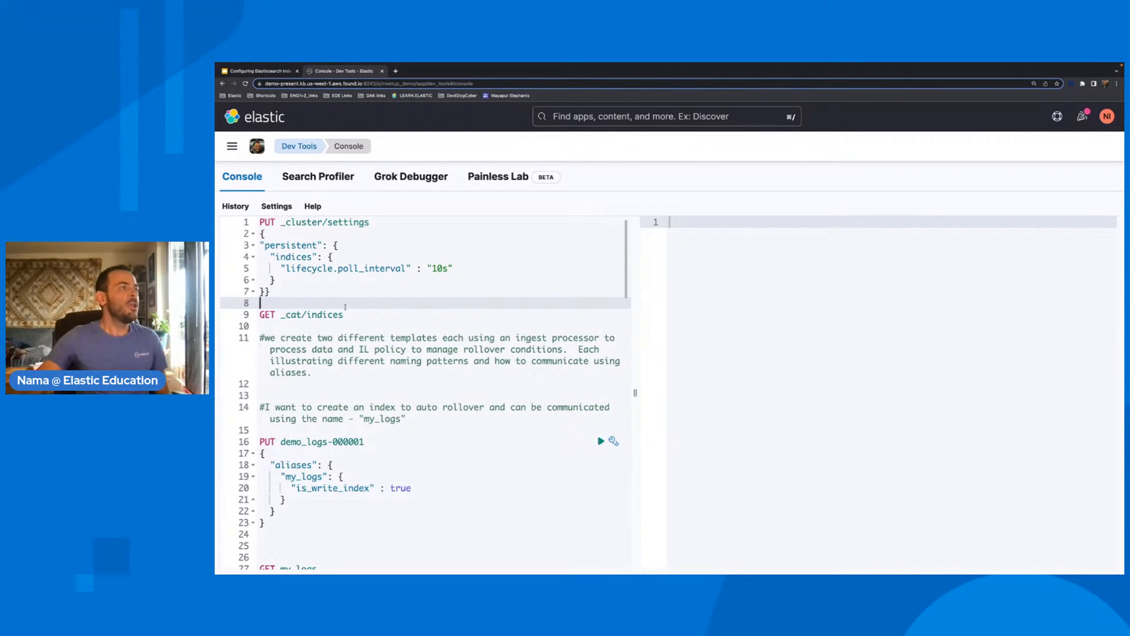
{"action": "left_click", "coordinate": [299, 282]}
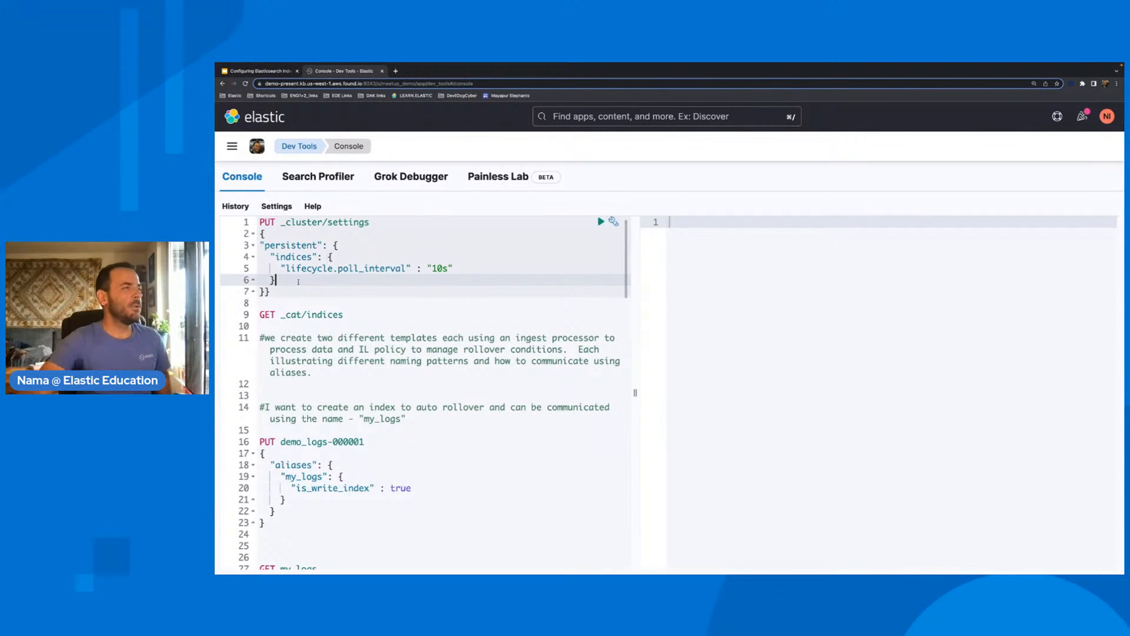
{"action": "left_click", "coordinate": [295, 290]}
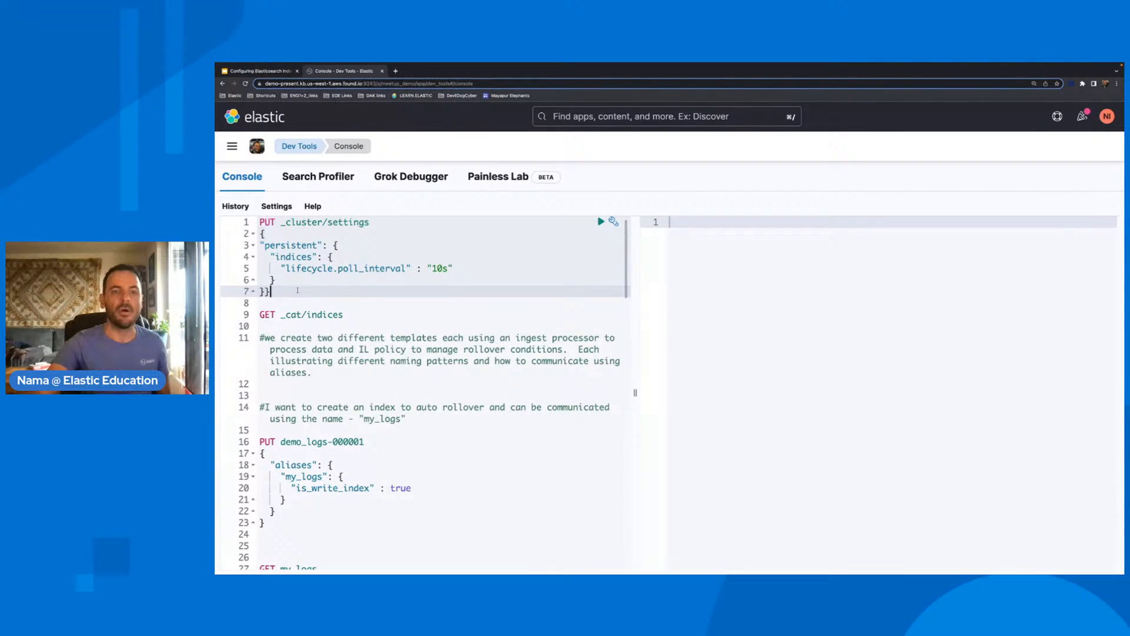
{"action": "left_click", "coordinate": [354, 325]}
{"action": "left_click", "coordinate": [287, 314]}
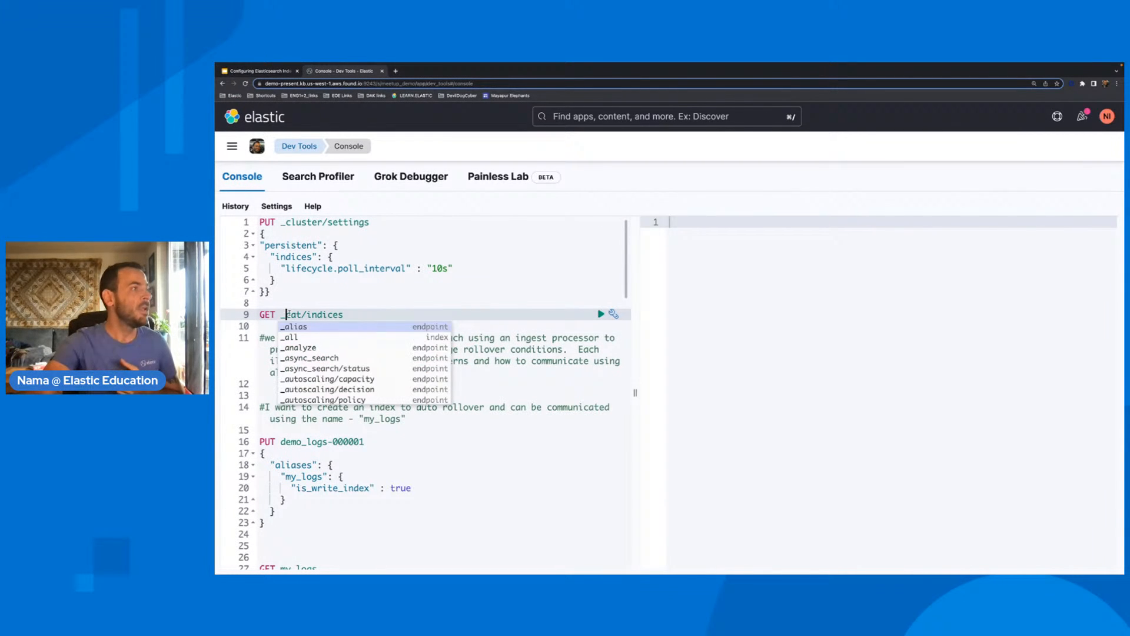
{"action": "left_click", "coordinate": [529, 372]}
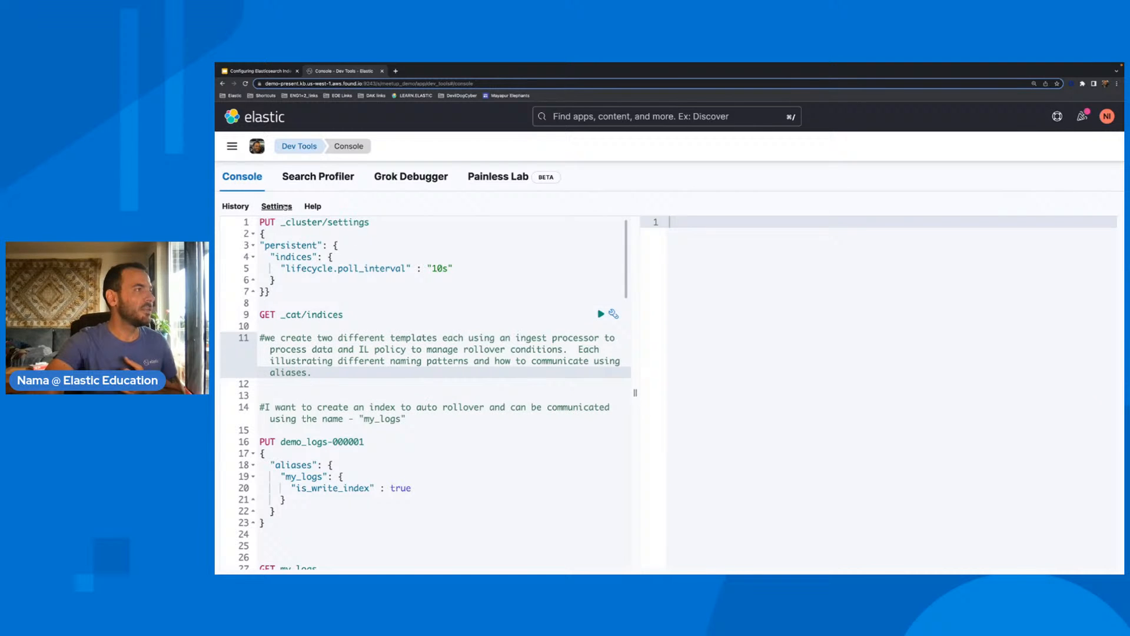
- Open the demo_pipeline ingest pipeline for editing from Stack Management
{"action": "left_click", "coordinate": [232, 146]}
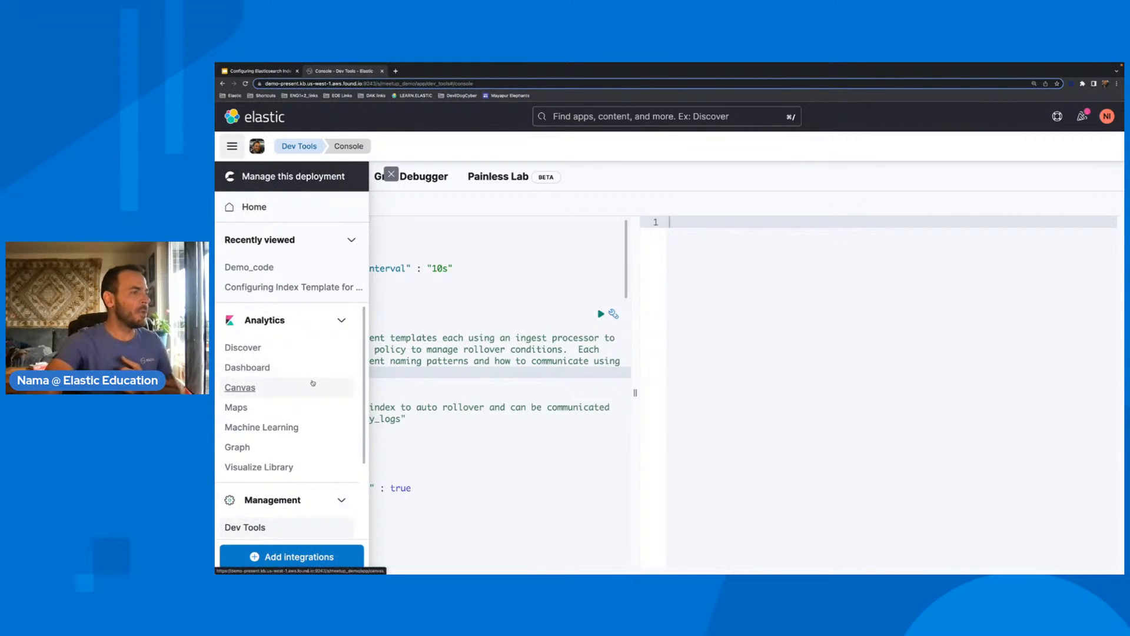
{"action": "scroll", "coordinate": [312, 383], "scroll_direction": "down", "scroll_amount": 3}
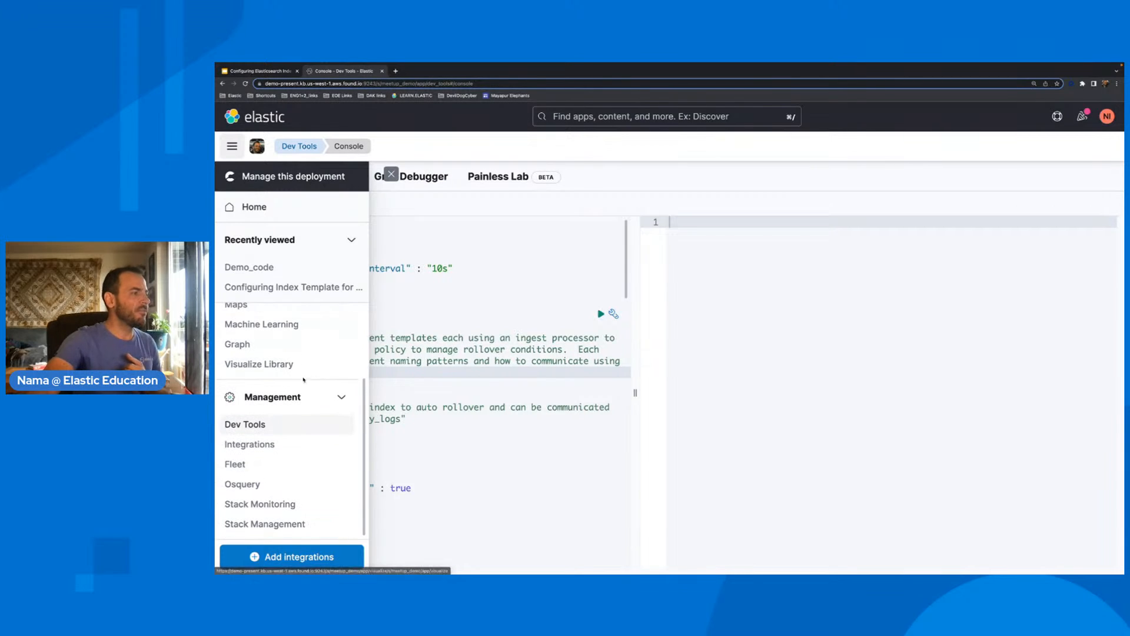
{"action": "left_click", "coordinate": [286, 530]}
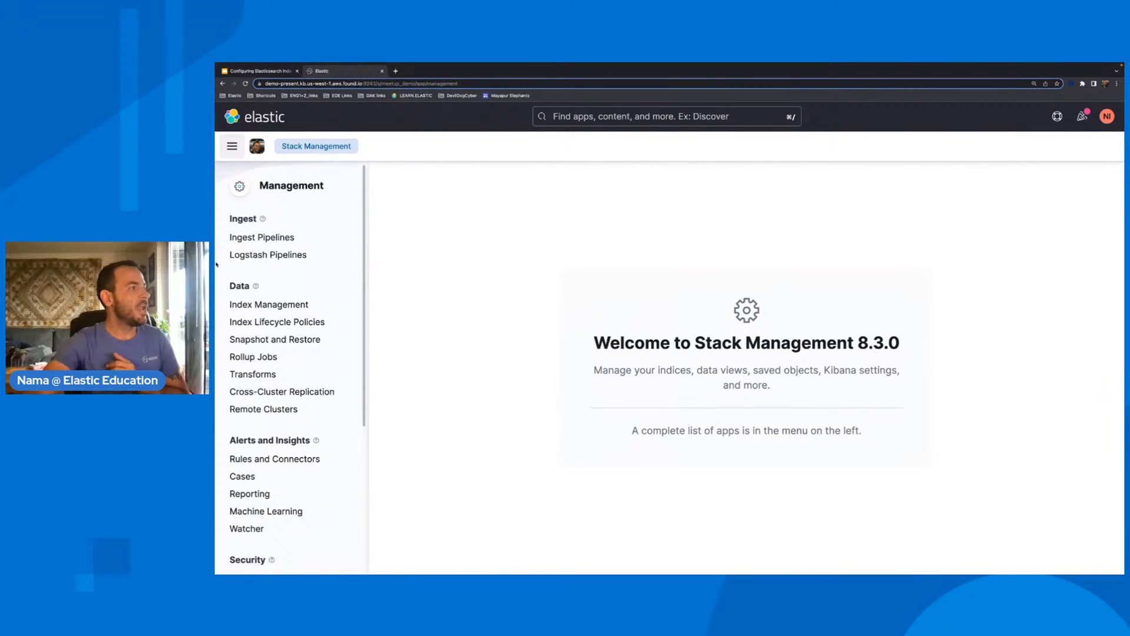
{"action": "left_click", "coordinate": [273, 238]}
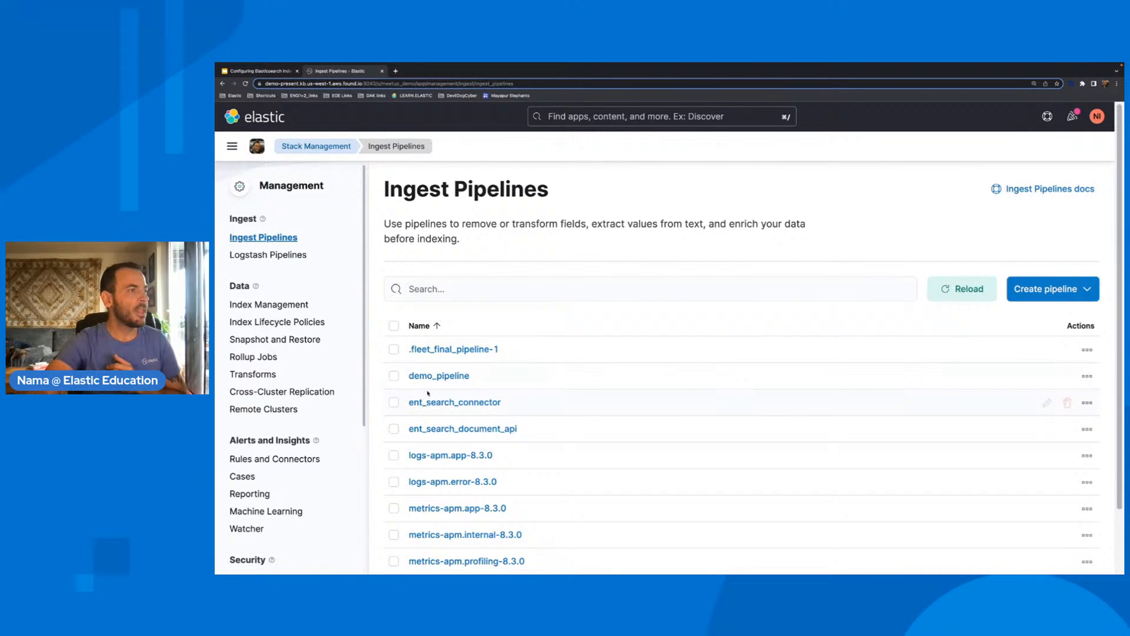
{"action": "left_click", "coordinate": [446, 377]}
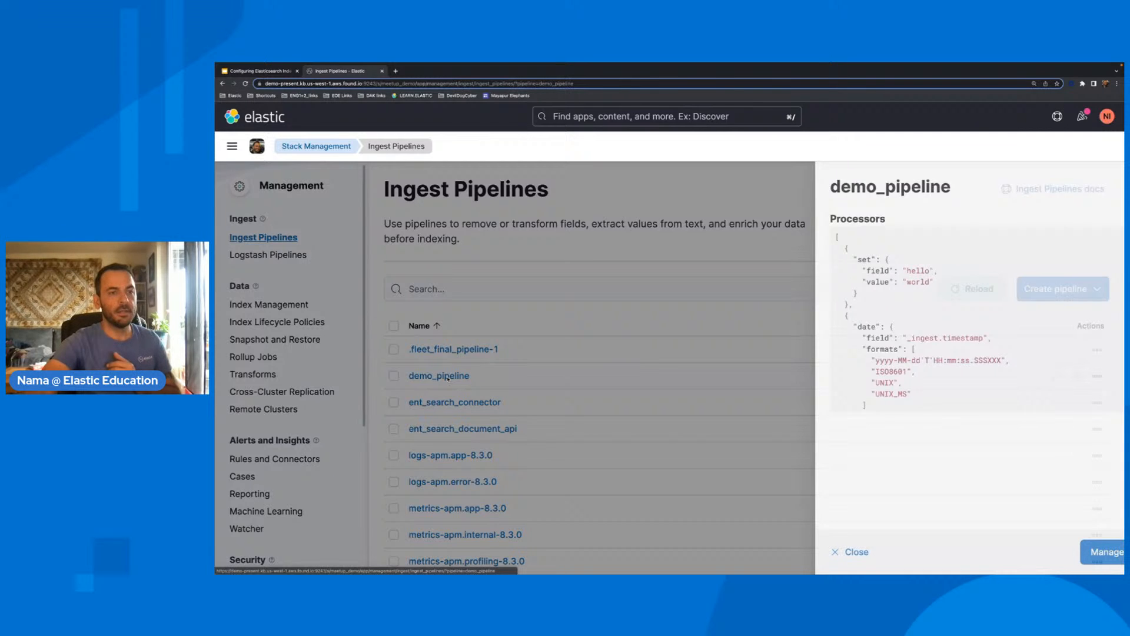
{"action": "left_click", "coordinate": [1104, 552]}
{"action": "left_click", "coordinate": [999, 475]}
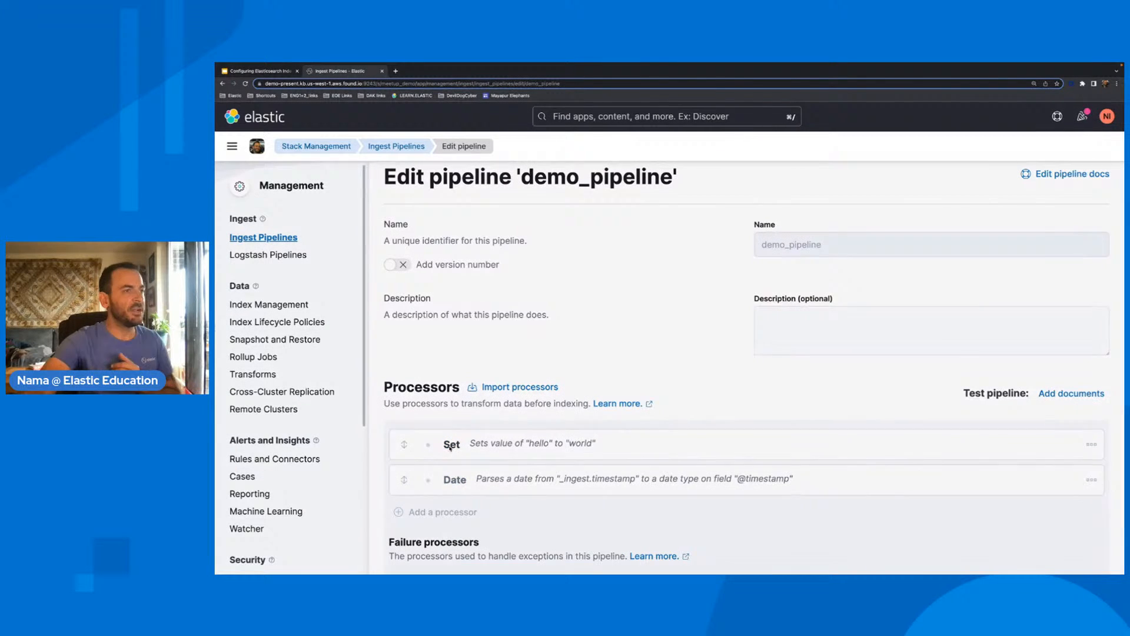
- Review the configuration of the pipeline's Set and Date processors, leaving each without saving changes
{"action": "left_click", "coordinate": [450, 446]}
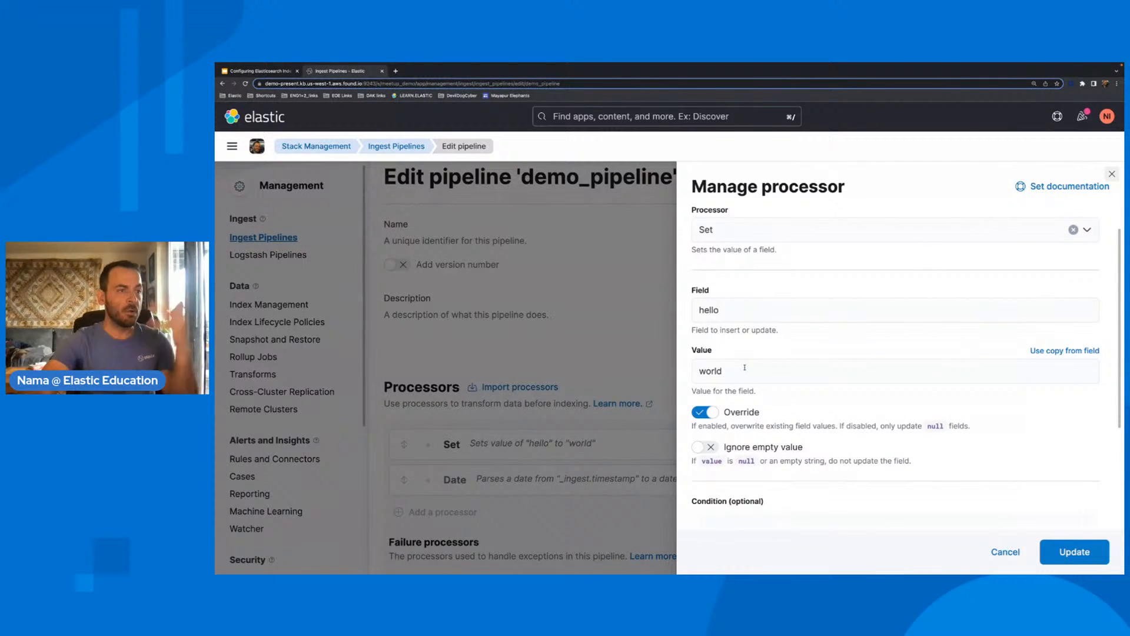
{"action": "left_click", "coordinate": [1004, 553]}
{"action": "left_click", "coordinate": [455, 480]}
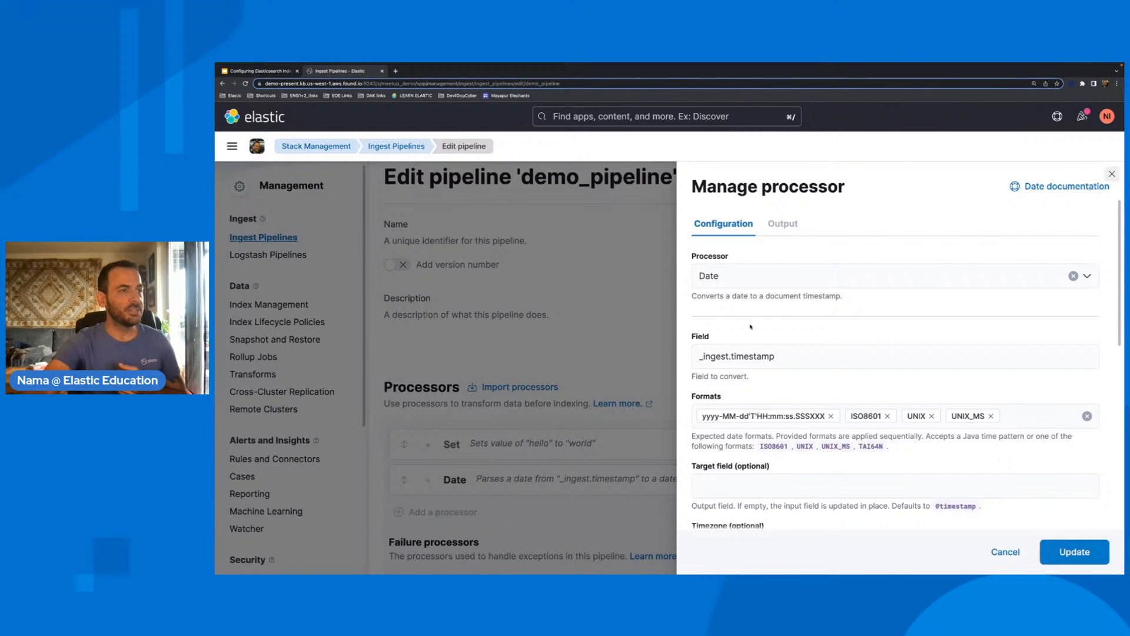
{"action": "left_click", "coordinate": [779, 358]}
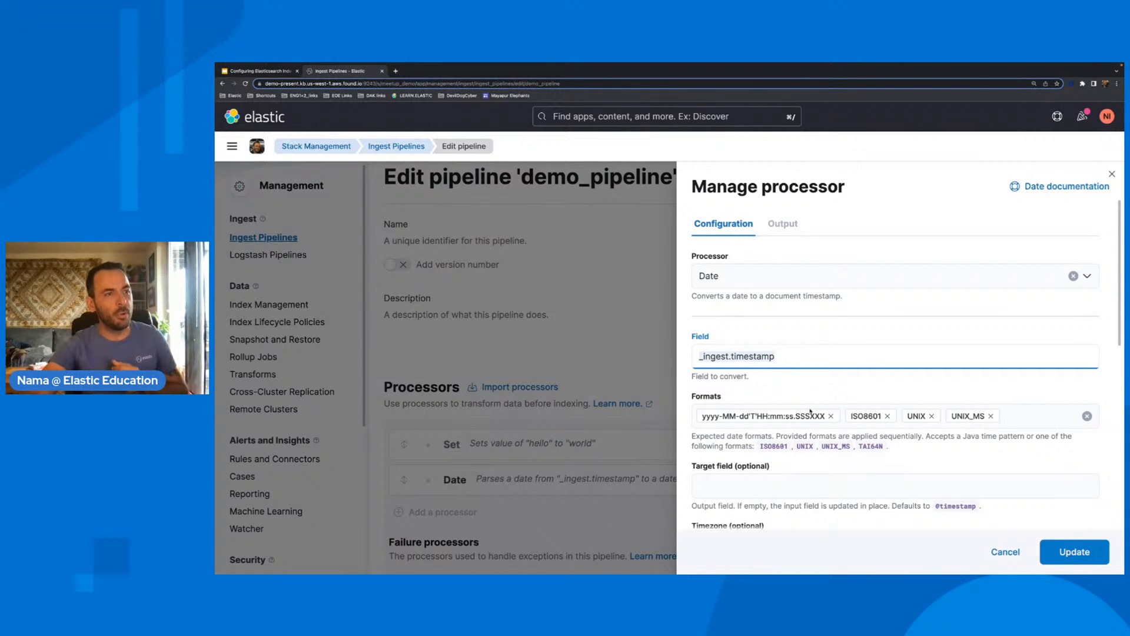
{"action": "left_click", "coordinate": [811, 412]}
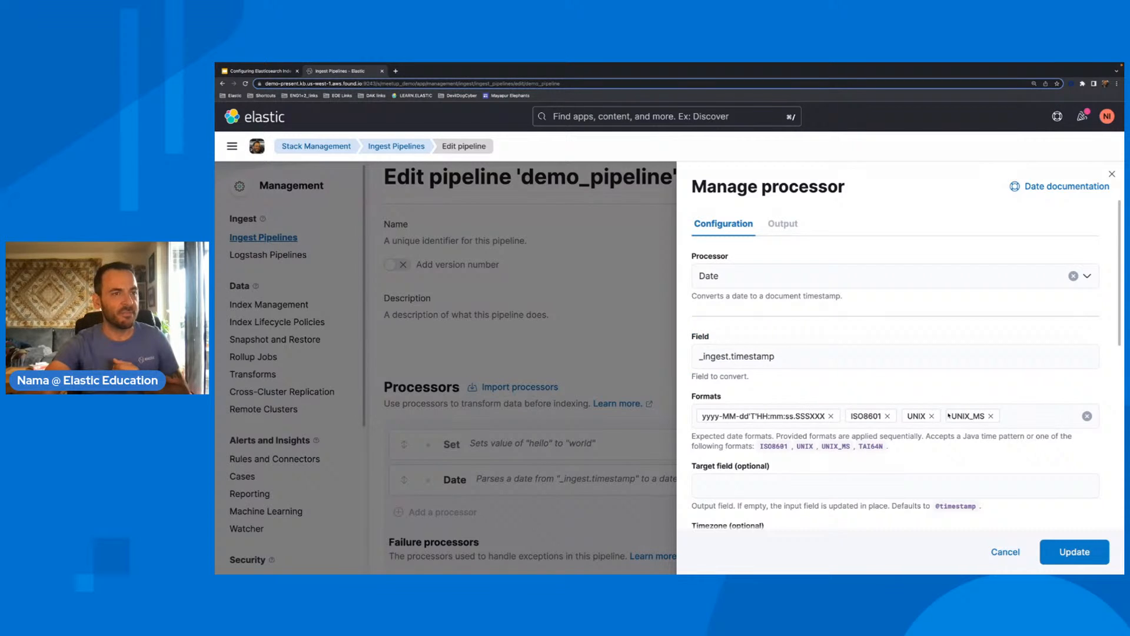
{"action": "scroll", "coordinate": [814, 417], "scroll_direction": "down", "scroll_amount": 1}
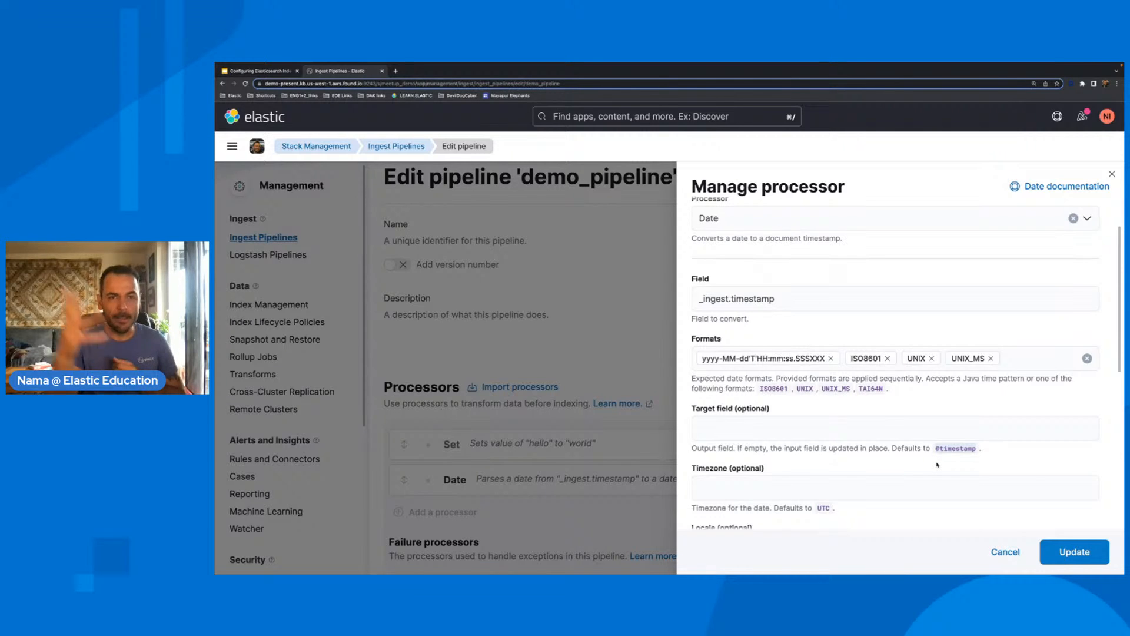
{"action": "left_click", "coordinate": [1007, 553]}
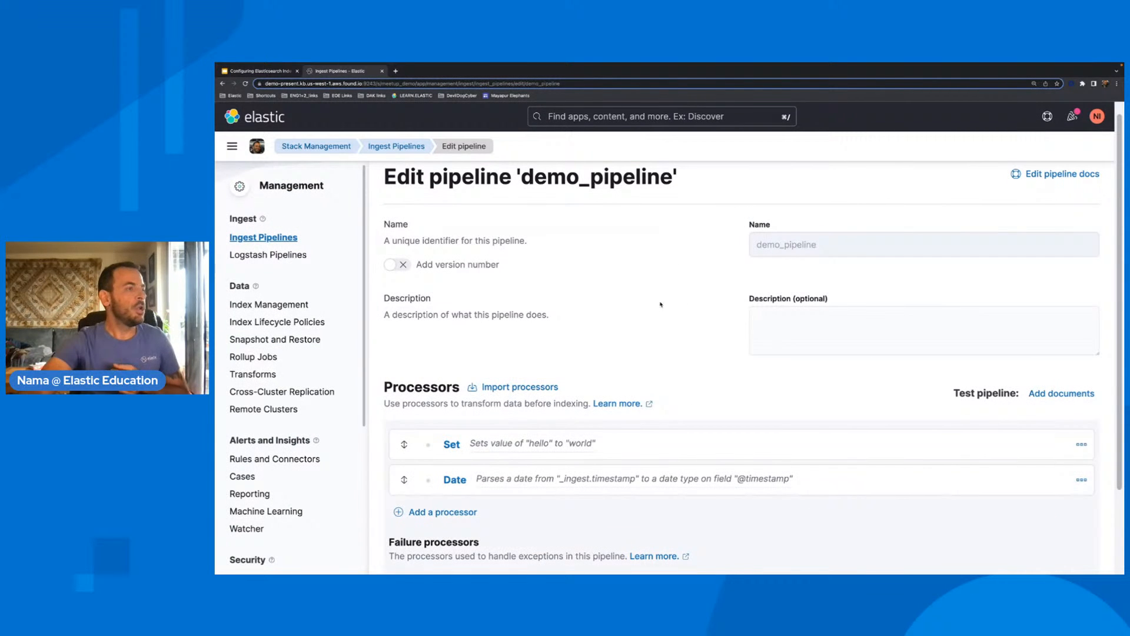
{"action": "scroll", "coordinate": [663, 306], "scroll_direction": "up", "scroll_amount": 1}
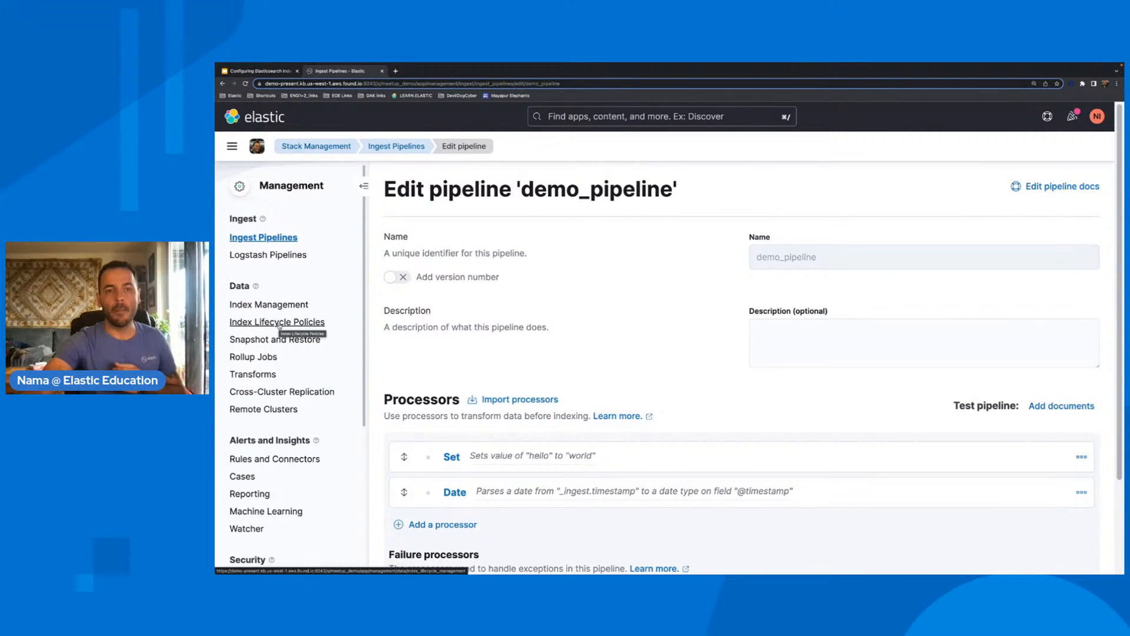
- Open the index lifecycle policy demo_rollover_policy and examine the rollover conditions in the hot phase's advanced settings
{"action": "left_click", "coordinate": [279, 323]}
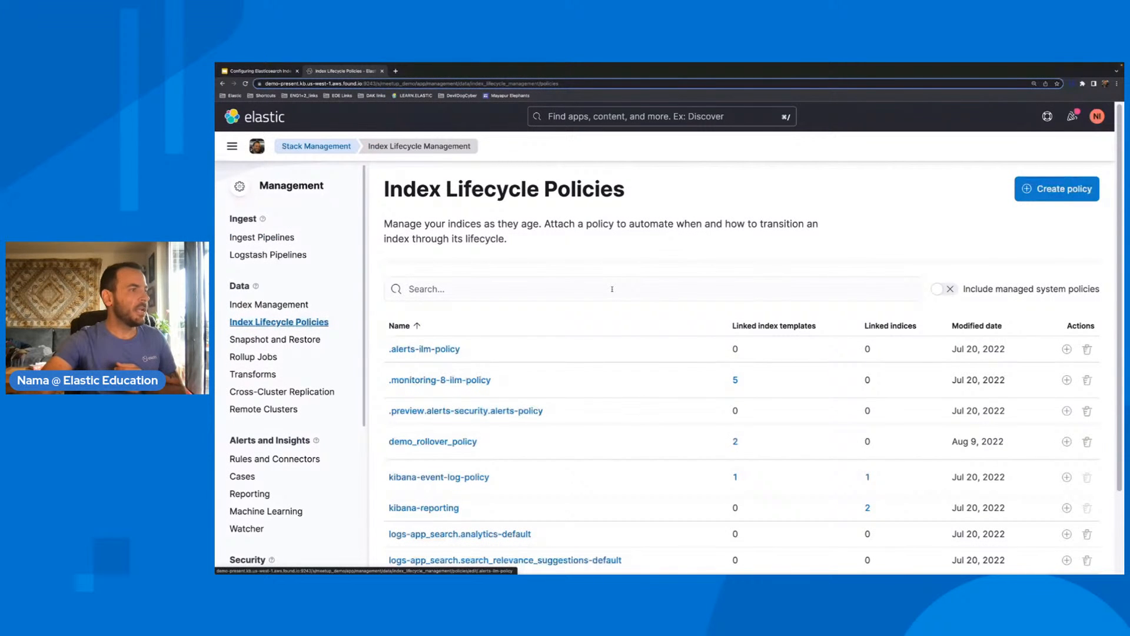
{"action": "left_click", "coordinate": [441, 442]}
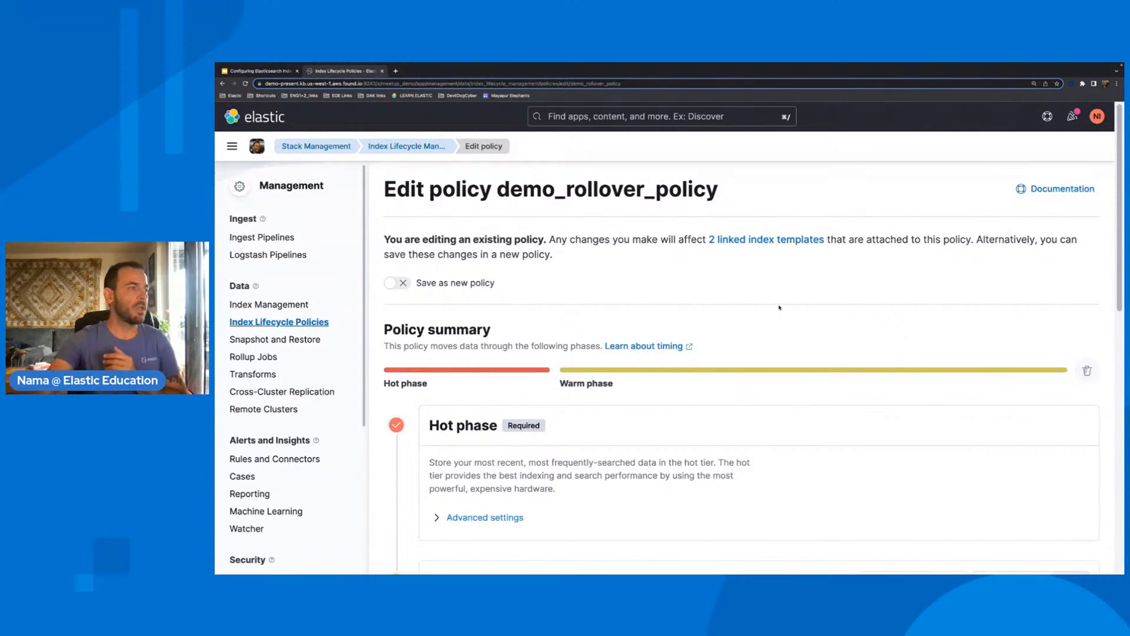
{"action": "scroll", "coordinate": [825, 391], "scroll_direction": "down", "scroll_amount": 1}
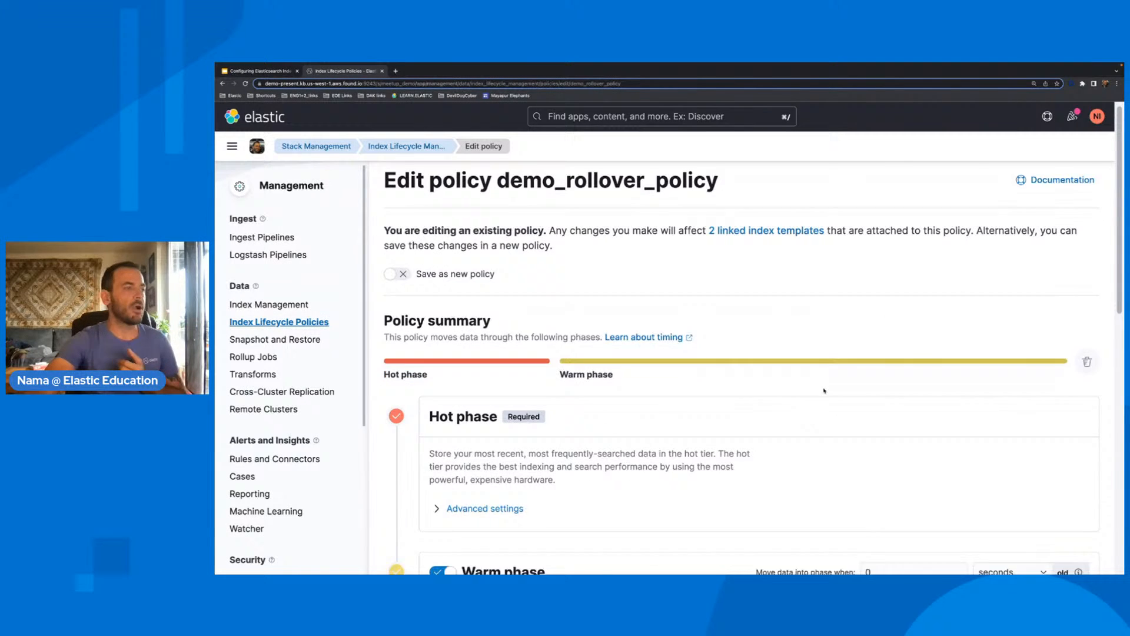
{"action": "left_click", "coordinate": [485, 461]}
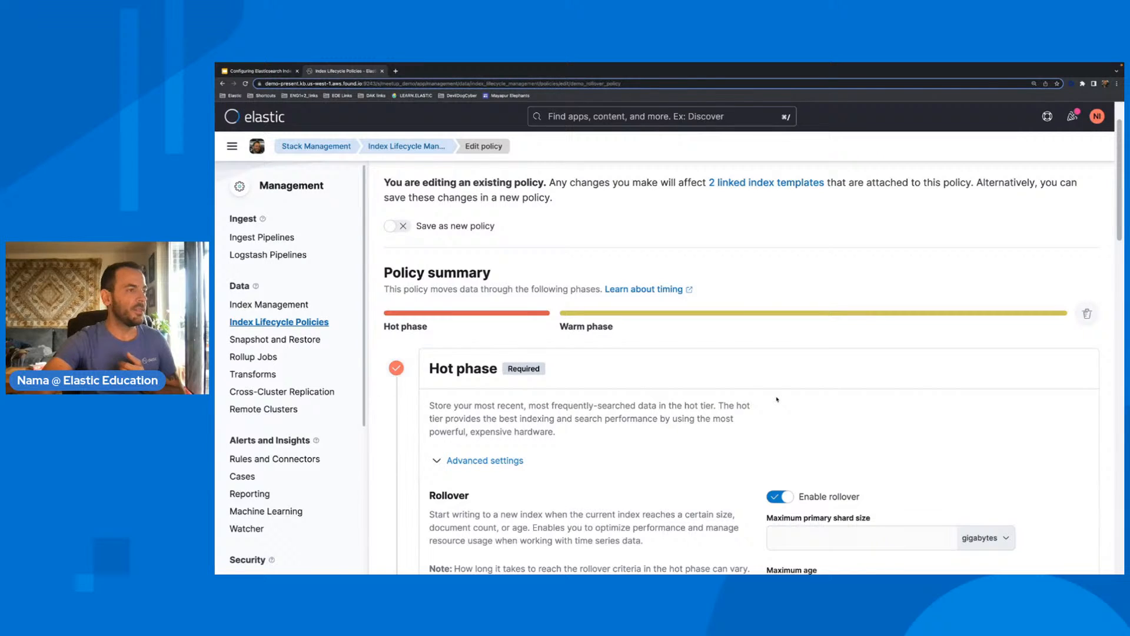
{"action": "scroll", "coordinate": [777, 399], "scroll_direction": "down", "scroll_amount": 4}
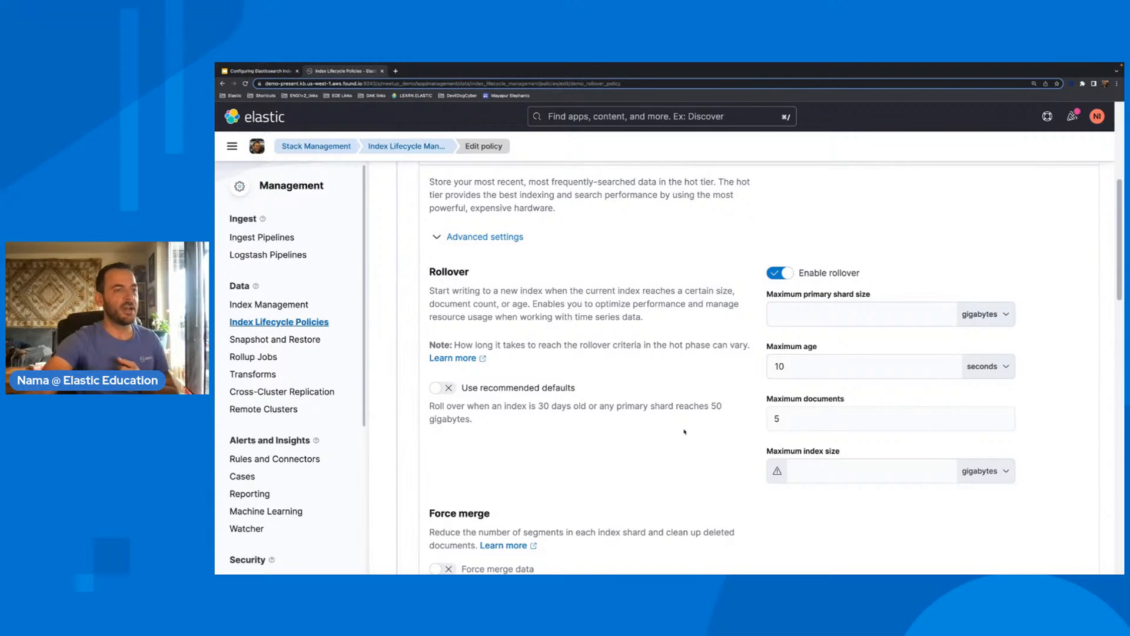
{"action": "scroll", "coordinate": [726, 416], "scroll_direction": "down", "scroll_amount": 3}
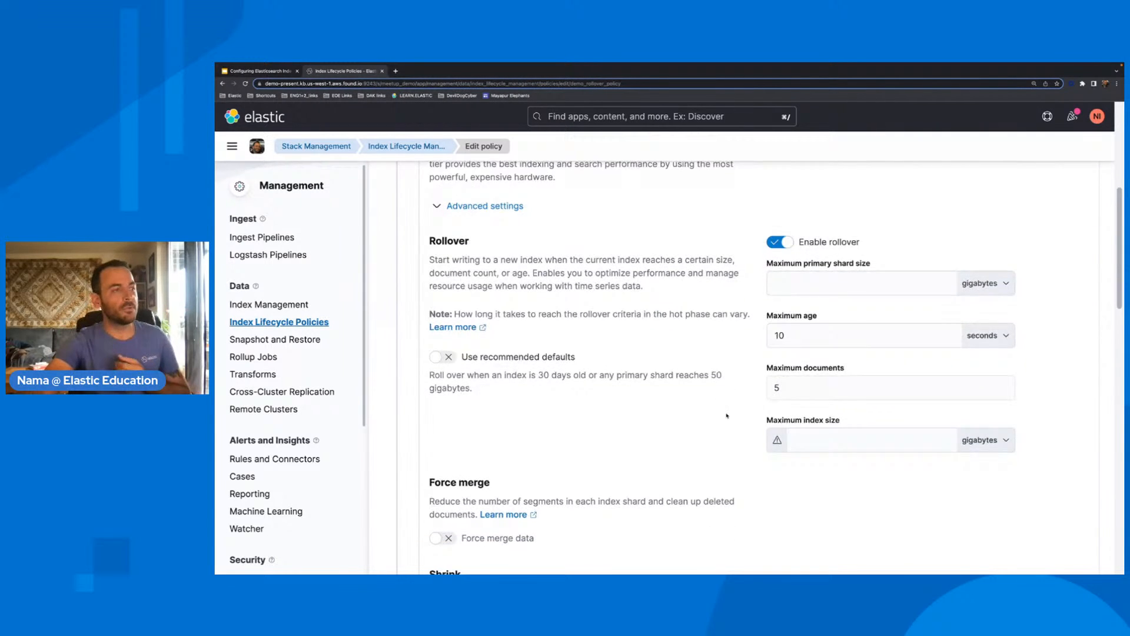
- Examine the policy's warm phase timing and advanced settings, followed by its cold, frozen and delete phases
{"action": "scroll", "coordinate": [726, 416], "scroll_direction": "down", "scroll_amount": 6}
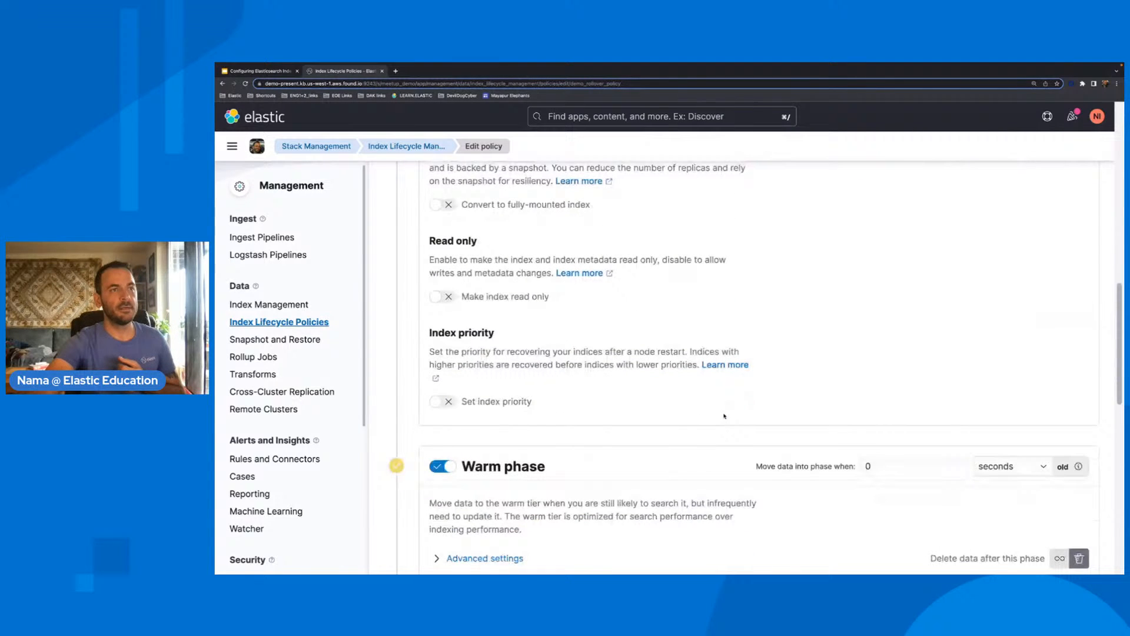
{"action": "scroll", "coordinate": [725, 416], "scroll_direction": "down", "scroll_amount": 3}
{"action": "left_click", "coordinate": [871, 243]}
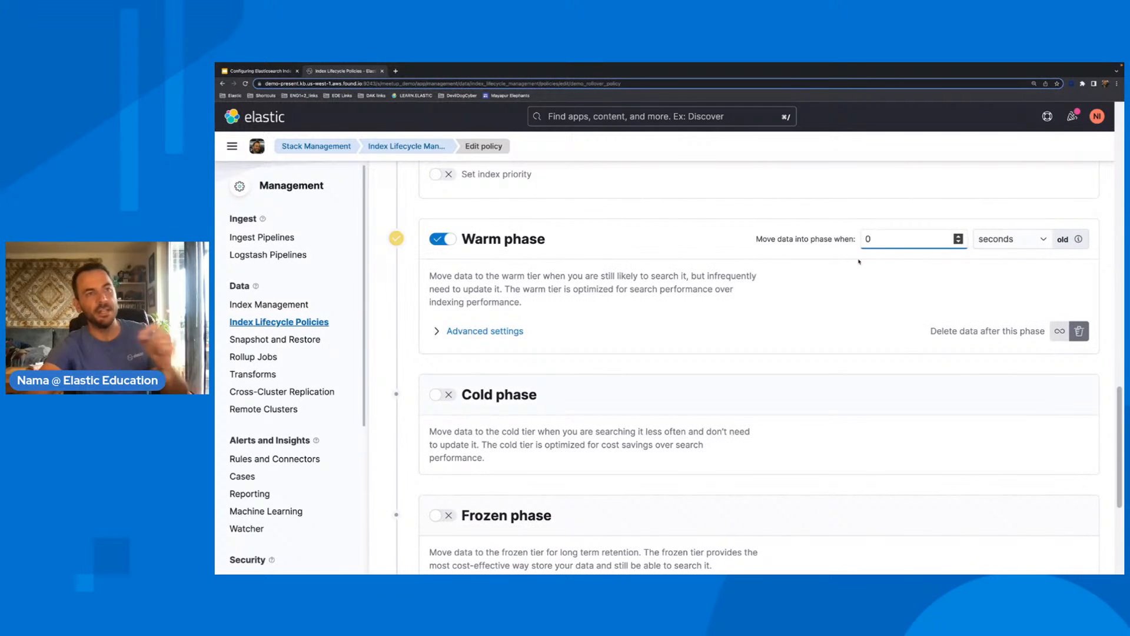
{"action": "left_click", "coordinate": [465, 332]}
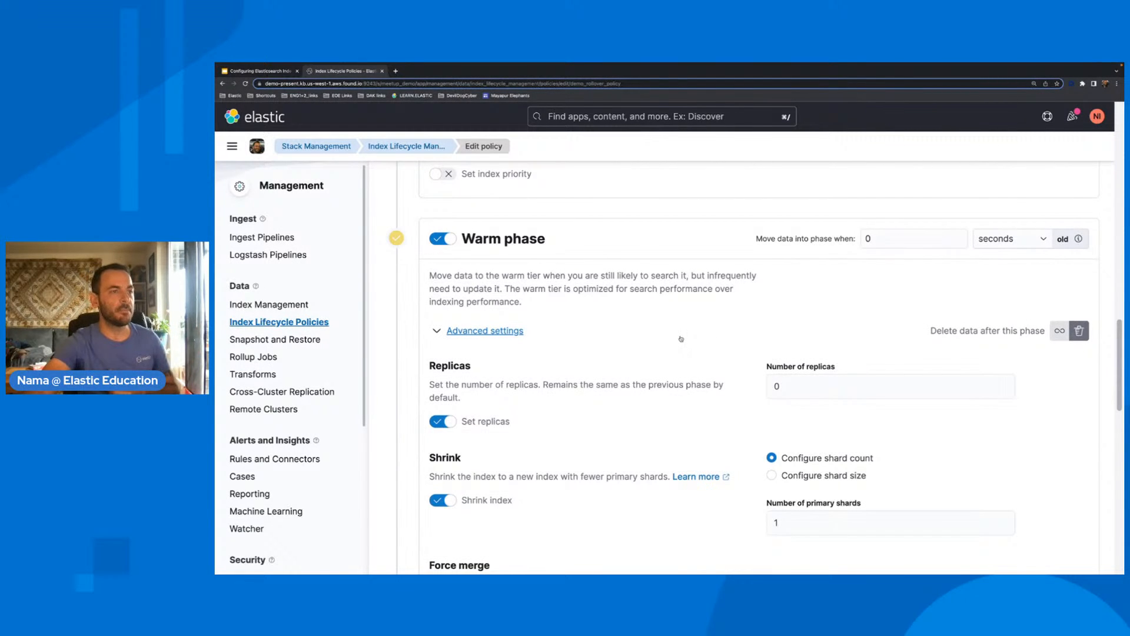
{"action": "scroll", "coordinate": [681, 339], "scroll_direction": "down", "scroll_amount": 5}
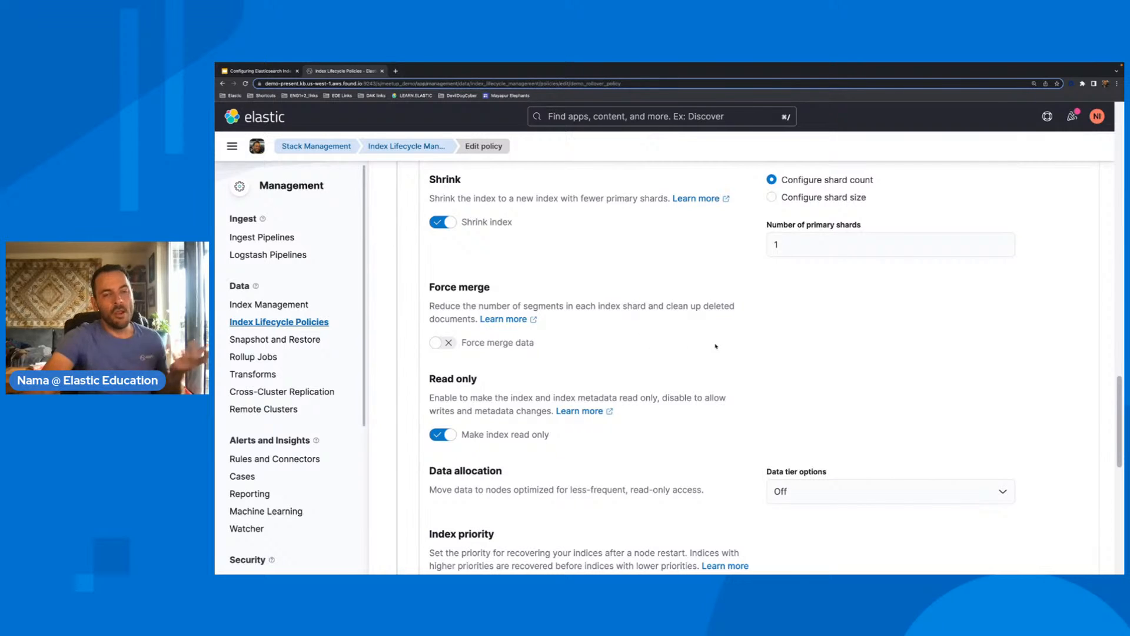
{"action": "scroll", "coordinate": [716, 344], "scroll_direction": "down", "scroll_amount": 2}
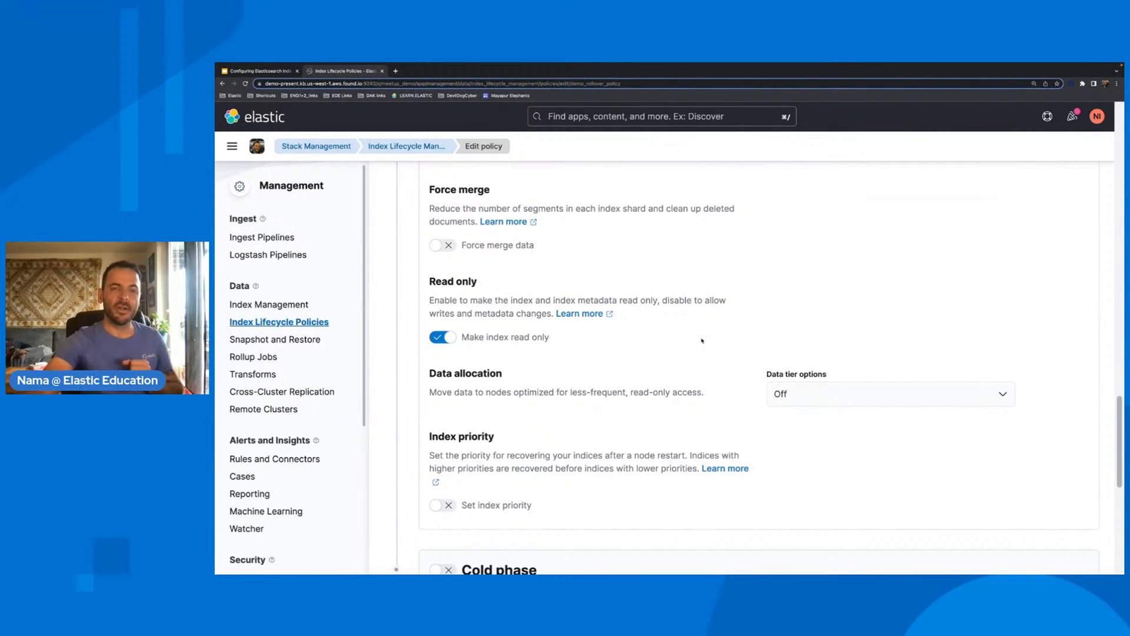
{"action": "scroll", "coordinate": [702, 339], "scroll_direction": "down", "scroll_amount": 1}
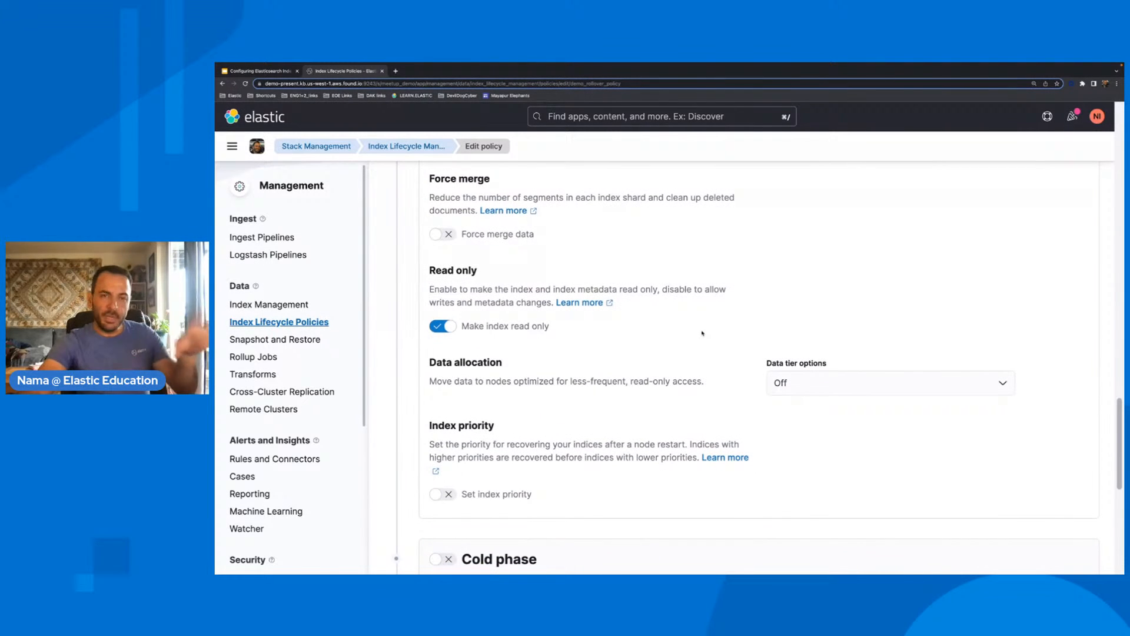
{"action": "scroll", "coordinate": [702, 333], "scroll_direction": "down", "scroll_amount": 3}
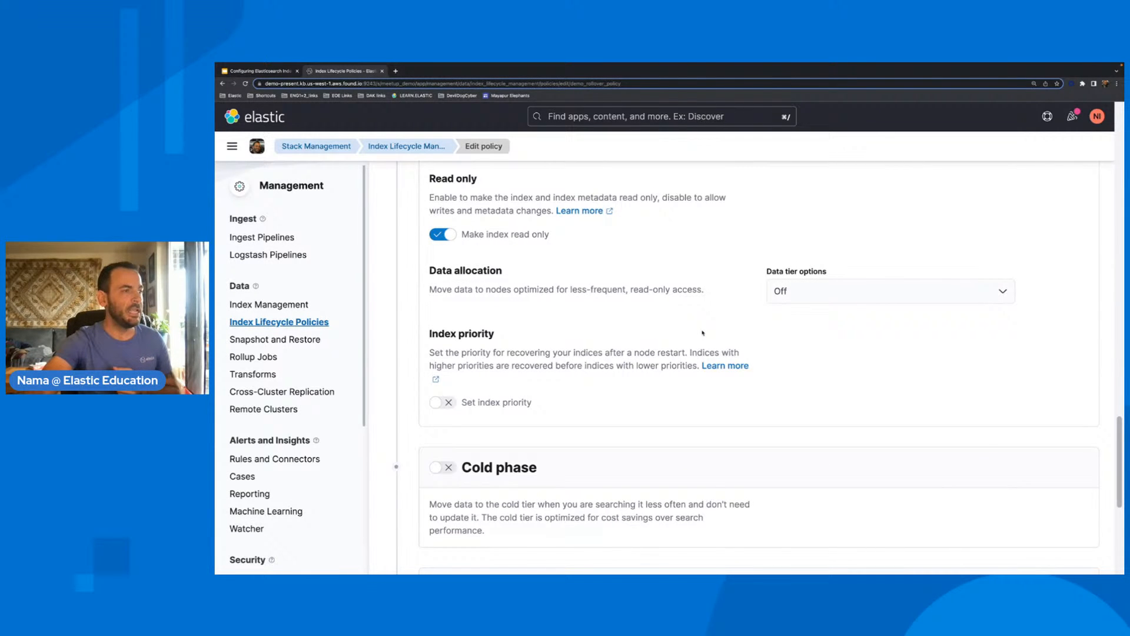
{"action": "scroll", "coordinate": [702, 333], "scroll_direction": "down", "scroll_amount": 10}
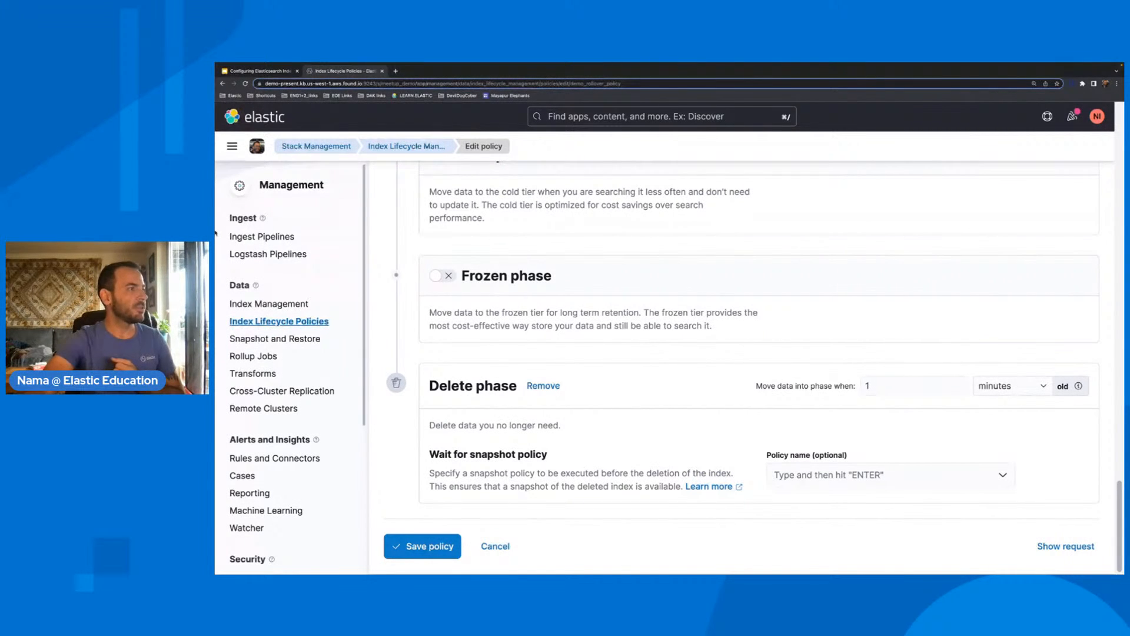
- List the index templates in Index Management with managed templates hidden, and open the details of demo_logs_template
{"action": "left_click", "coordinate": [268, 304]}
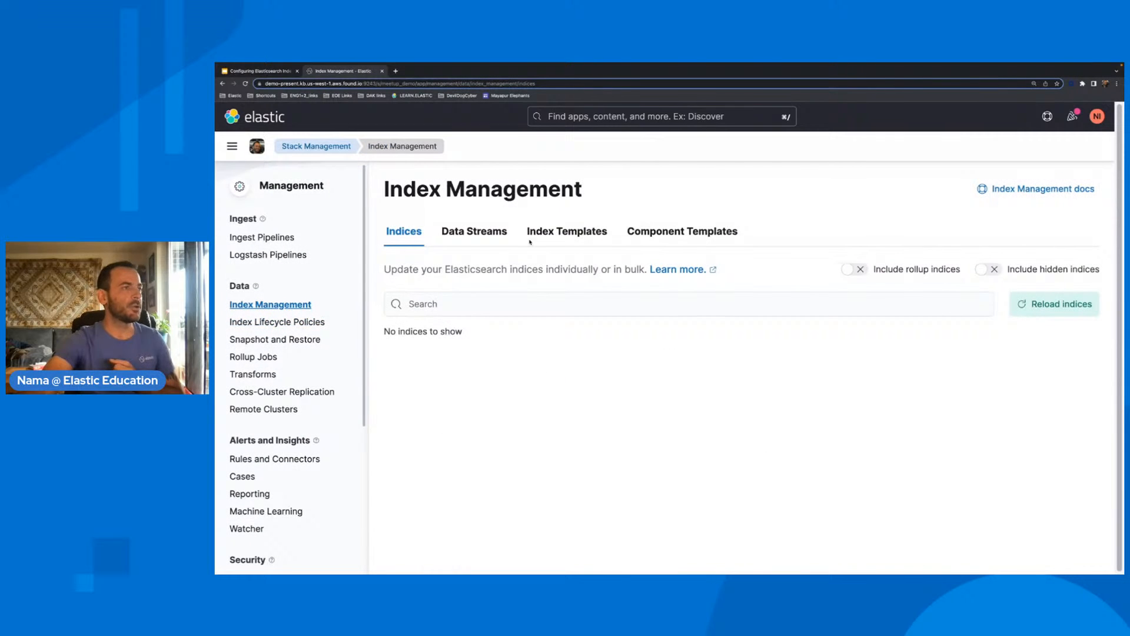
{"action": "left_click", "coordinate": [585, 233]}
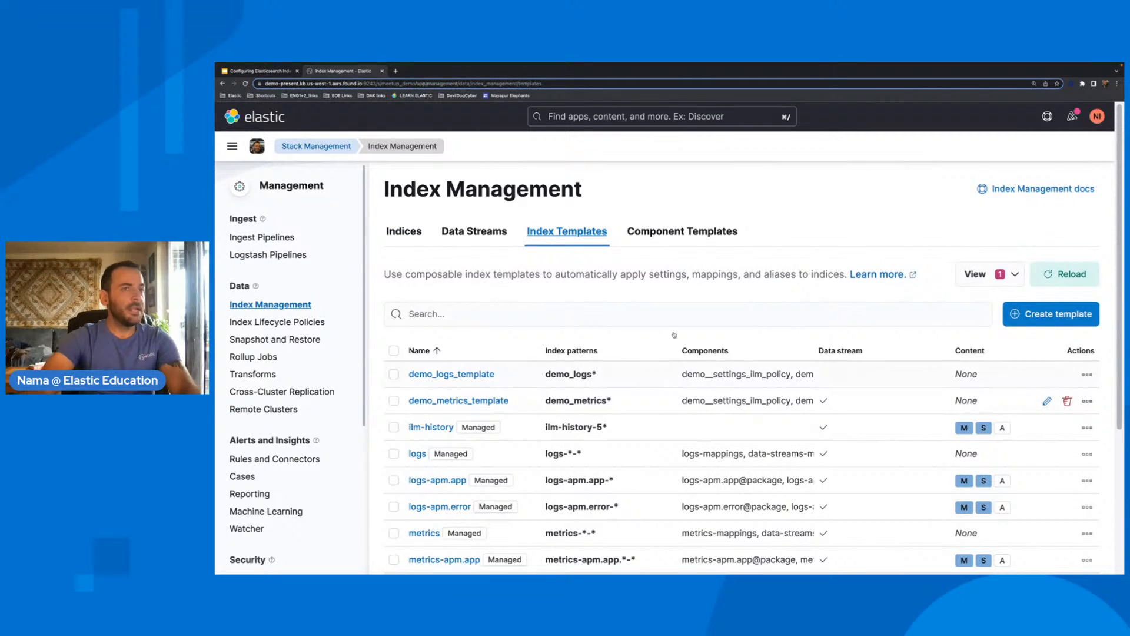
{"action": "left_click", "coordinate": [978, 273]}
{"action": "left_click", "coordinate": [984, 302]}
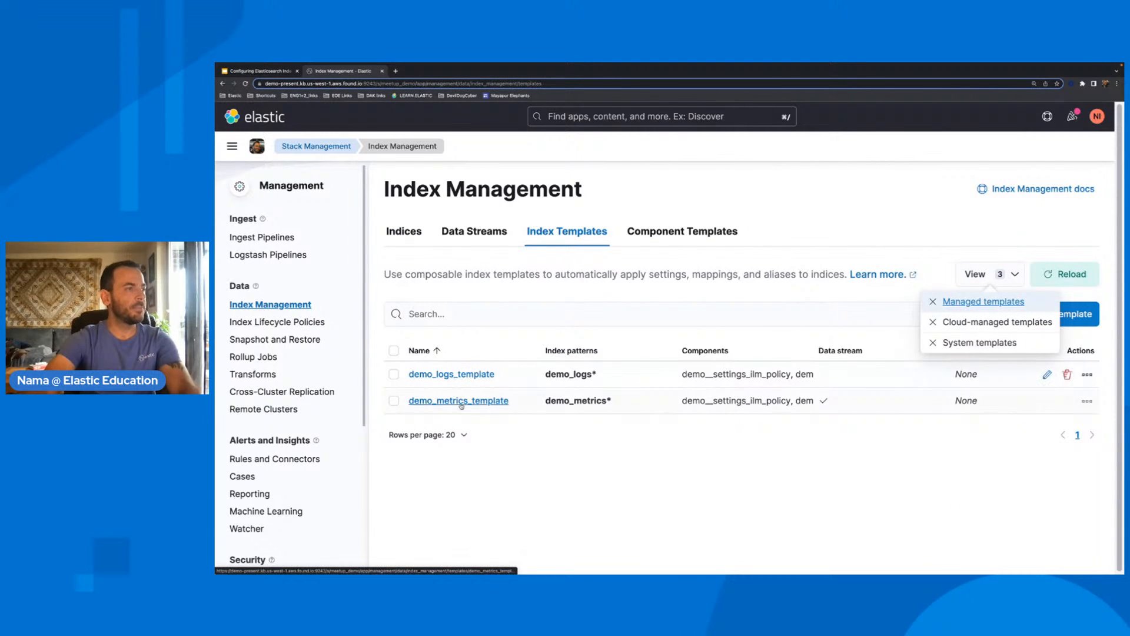
{"action": "left_click", "coordinate": [459, 375]}
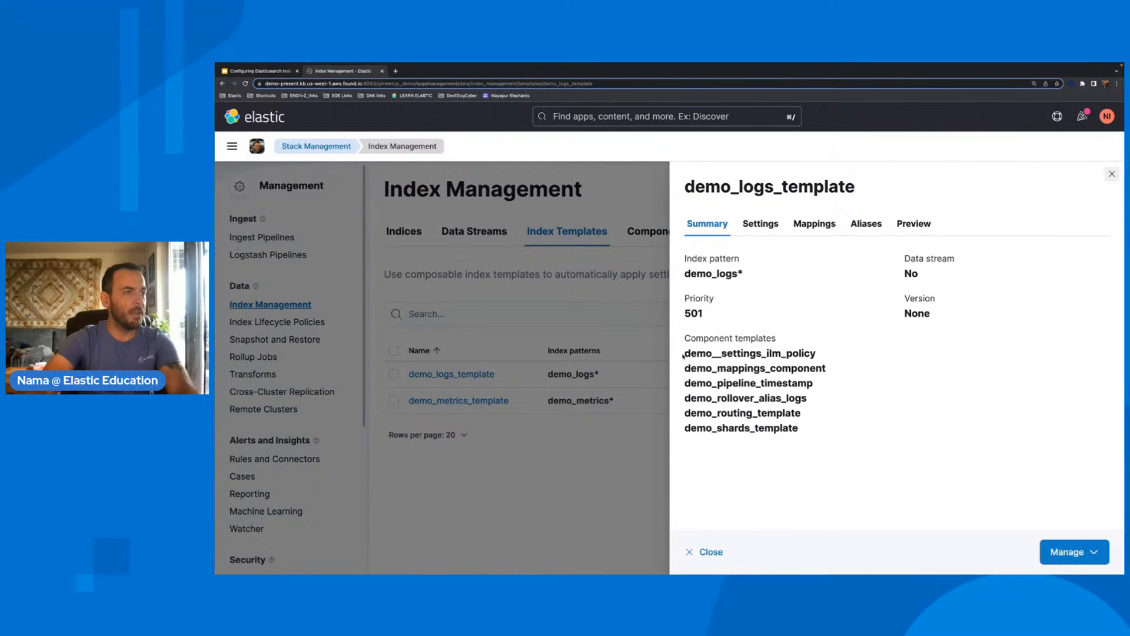
- Review the component templates listed for demo_logs_template, along with its own settings, mappings and aliases
{"action": "left_click_drag", "start_coordinate": [686, 353], "coordinate": [818, 439]}
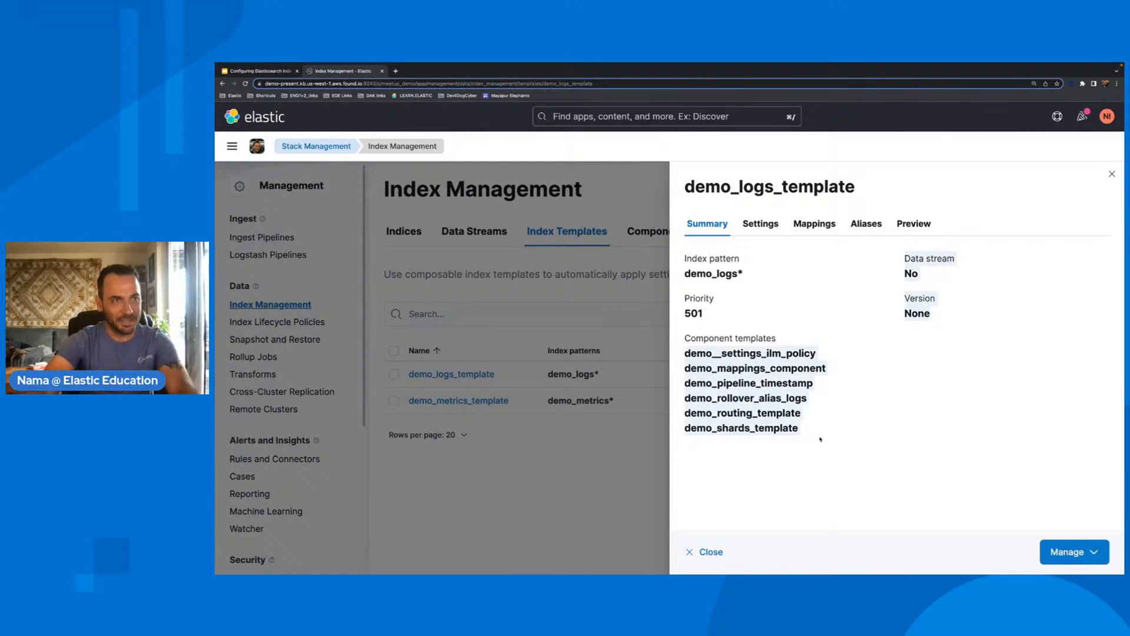
{"action": "left_click", "coordinate": [835, 405]}
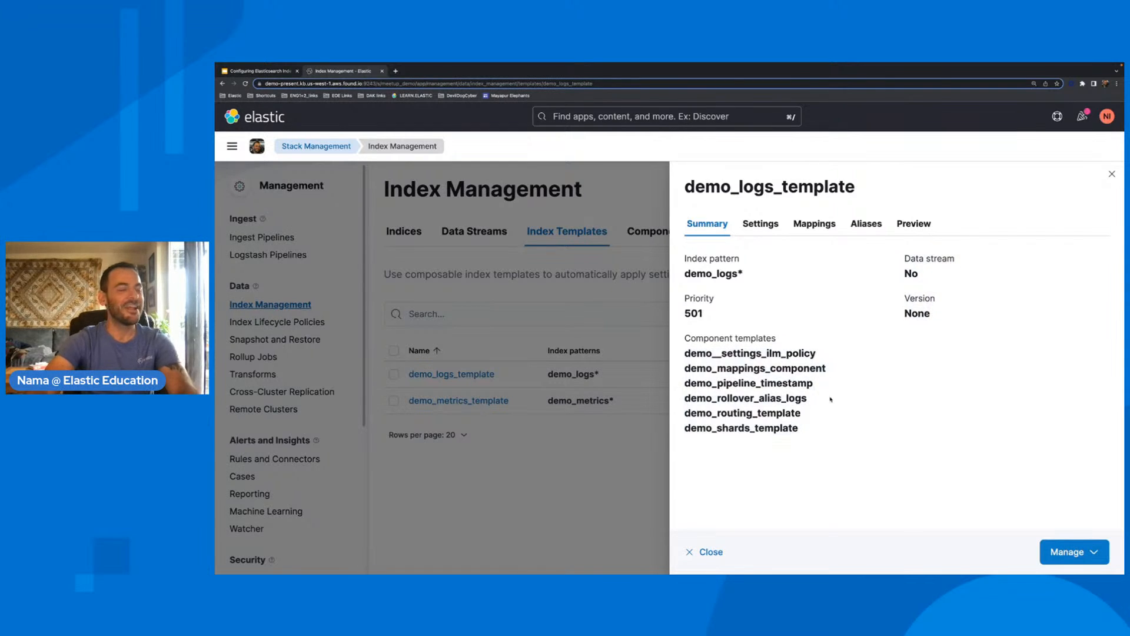
{"action": "left_click", "coordinate": [761, 224]}
{"action": "left_click", "coordinate": [817, 226]}
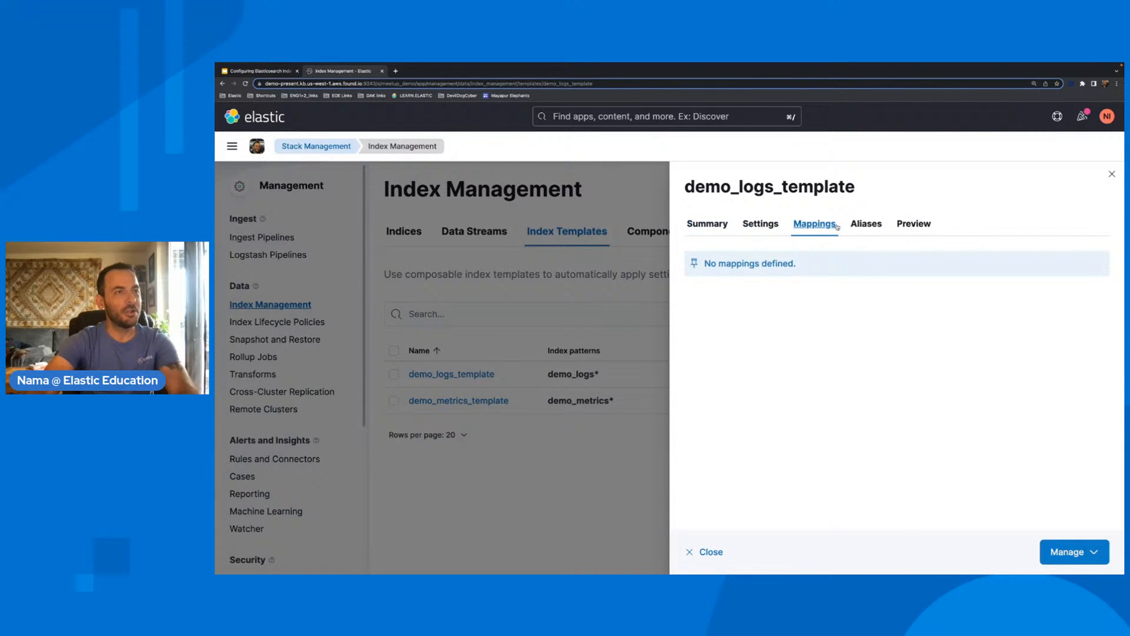
{"action": "left_click", "coordinate": [862, 227]}
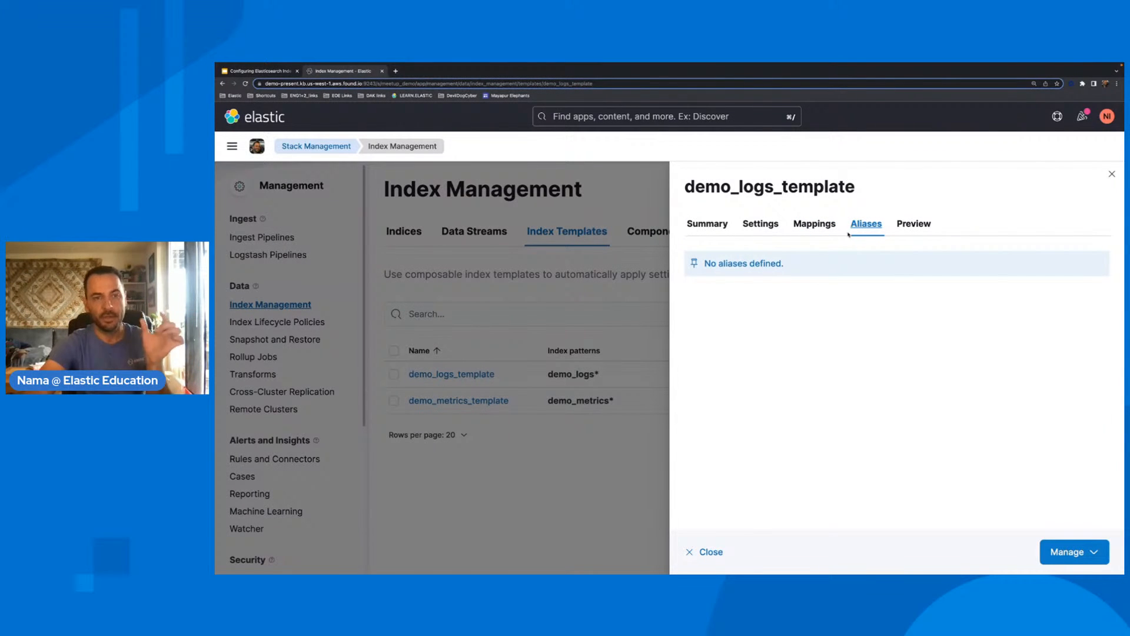
- Preview the final demo_logs_template and examine its lifecycle, default pipeline and shard settings, as well as its mapping properties
{"action": "left_click", "coordinate": [919, 228]}
{"action": "scroll", "coordinate": [887, 360], "scroll_direction": "down", "scroll_amount": 1}
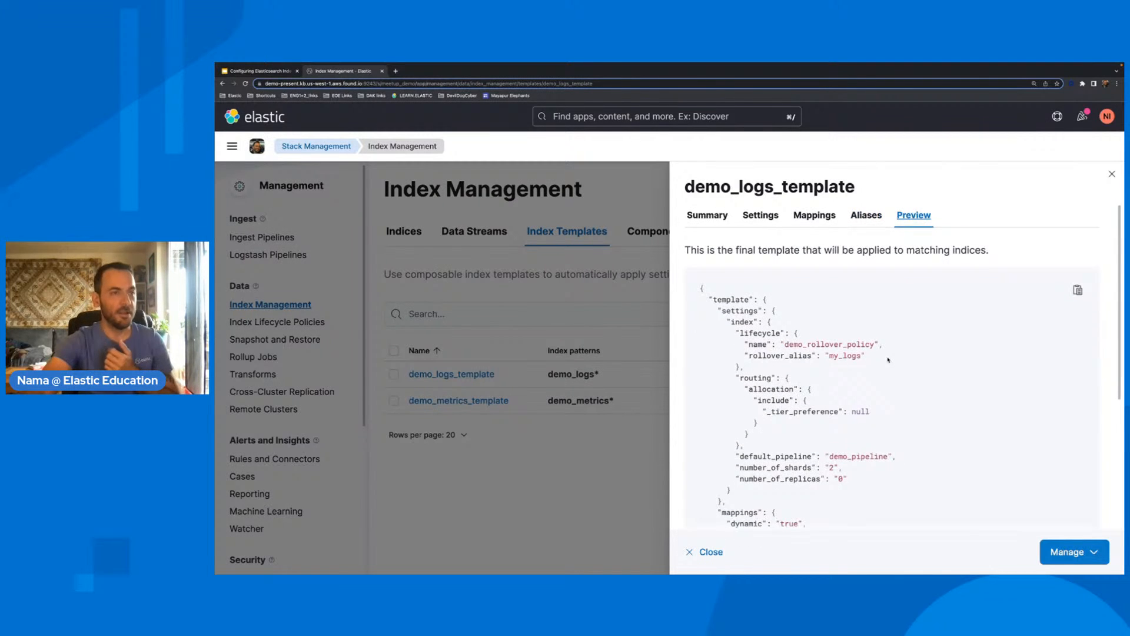
{"action": "left_click_drag", "start_coordinate": [730, 310], "coordinate": [894, 350]}
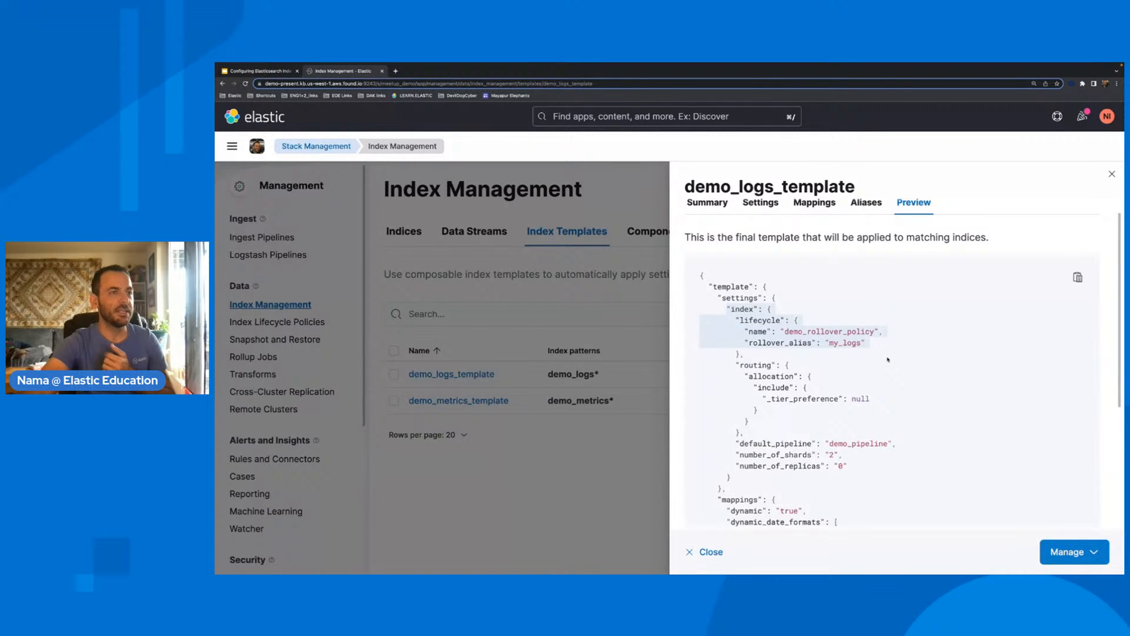
{"action": "scroll", "coordinate": [888, 360], "scroll_direction": "down", "scroll_amount": 1}
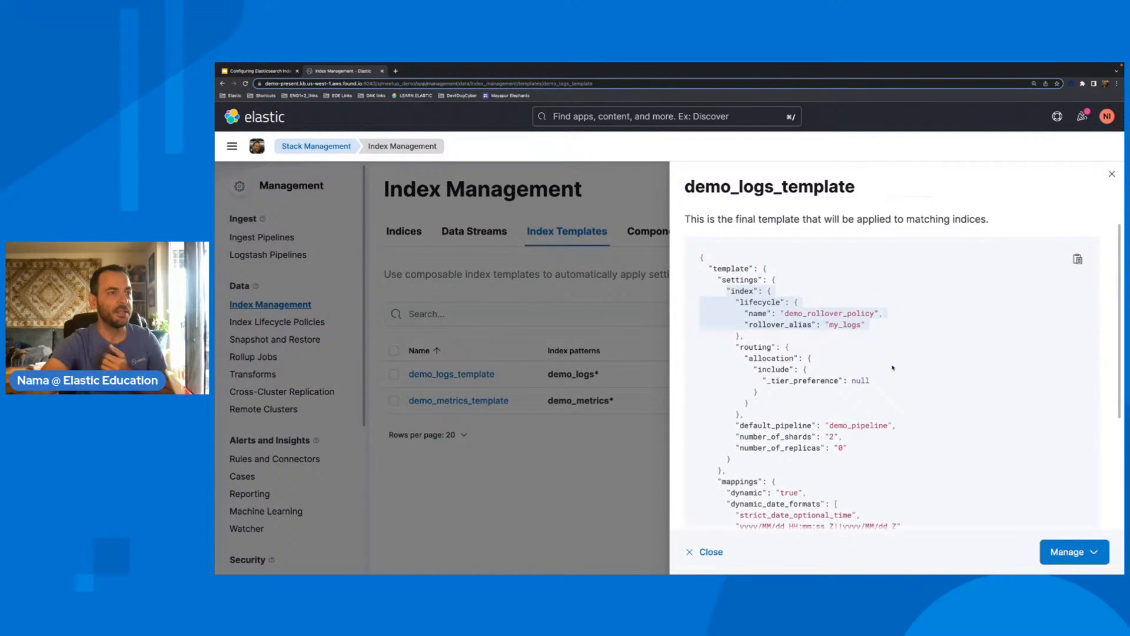
{"action": "scroll", "coordinate": [893, 368], "scroll_direction": "down", "scroll_amount": 2}
{"action": "left_click", "coordinate": [748, 311]}
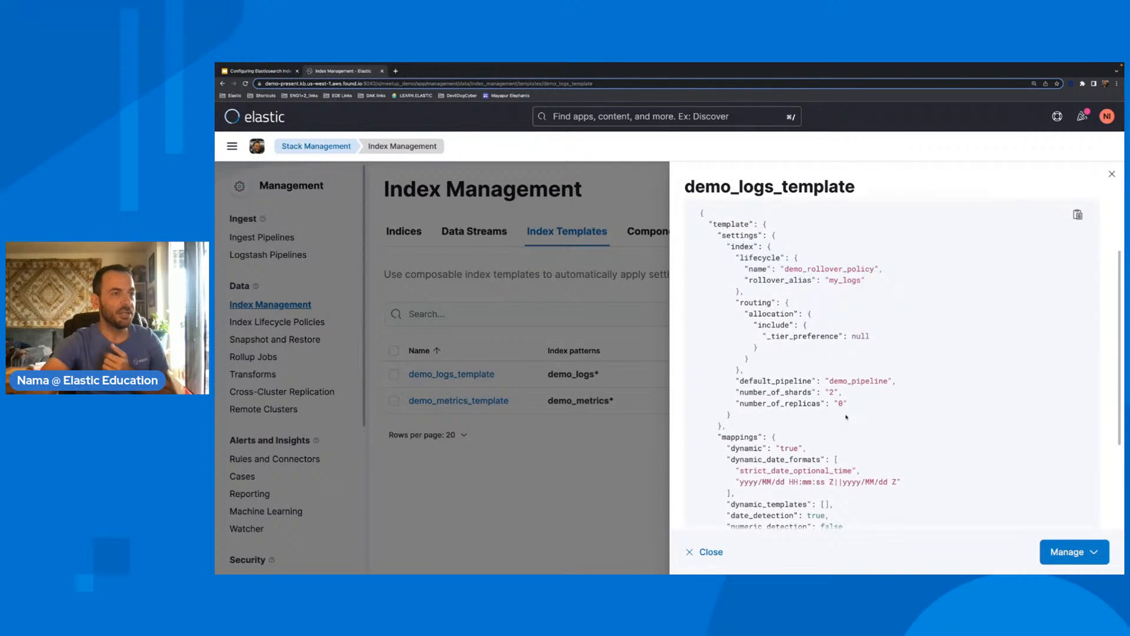
{"action": "left_click_drag", "start_coordinate": [760, 381], "coordinate": [837, 383]}
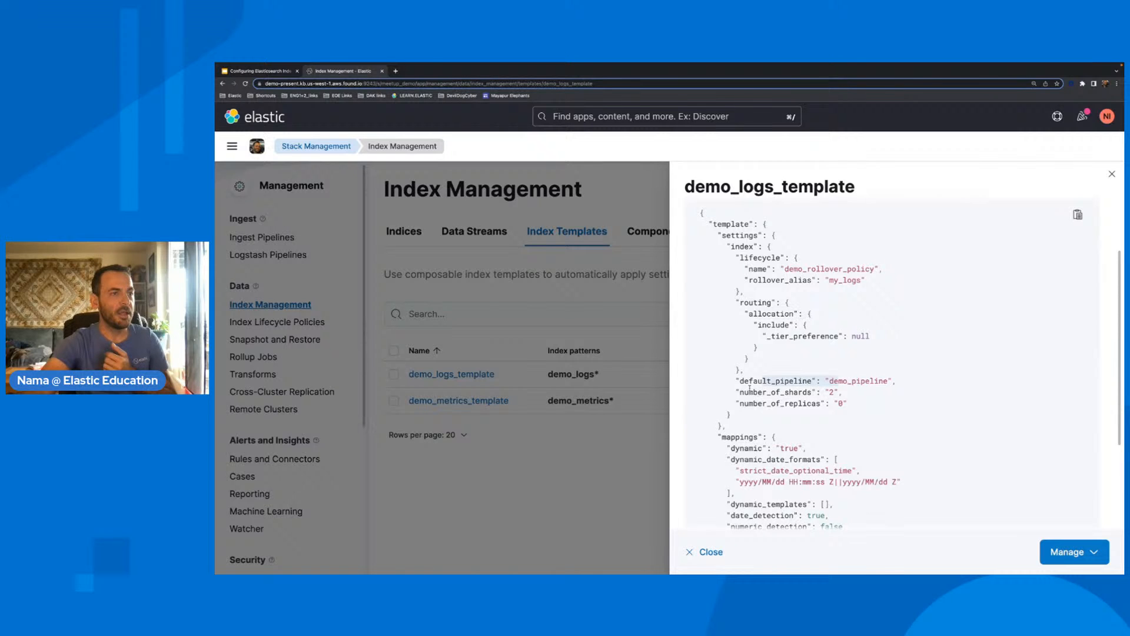
{"action": "scroll", "coordinate": [791, 384], "scroll_direction": "down", "scroll_amount": 4}
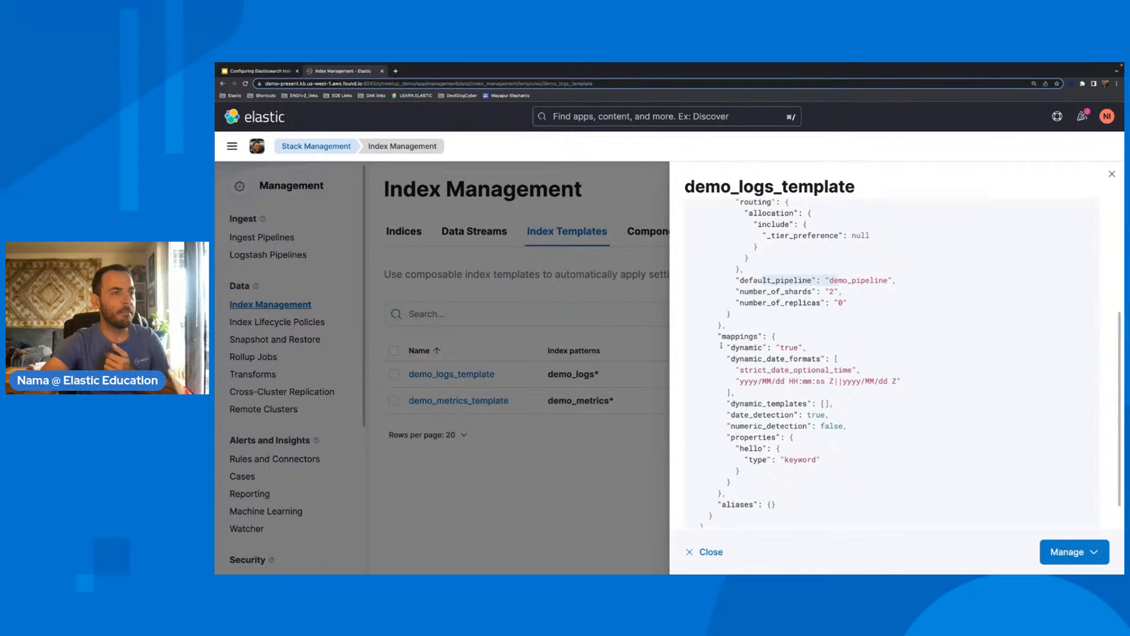
{"action": "left_click", "coordinate": [786, 418]}
{"action": "left_click_drag", "start_coordinate": [742, 436], "coordinate": [823, 471]}
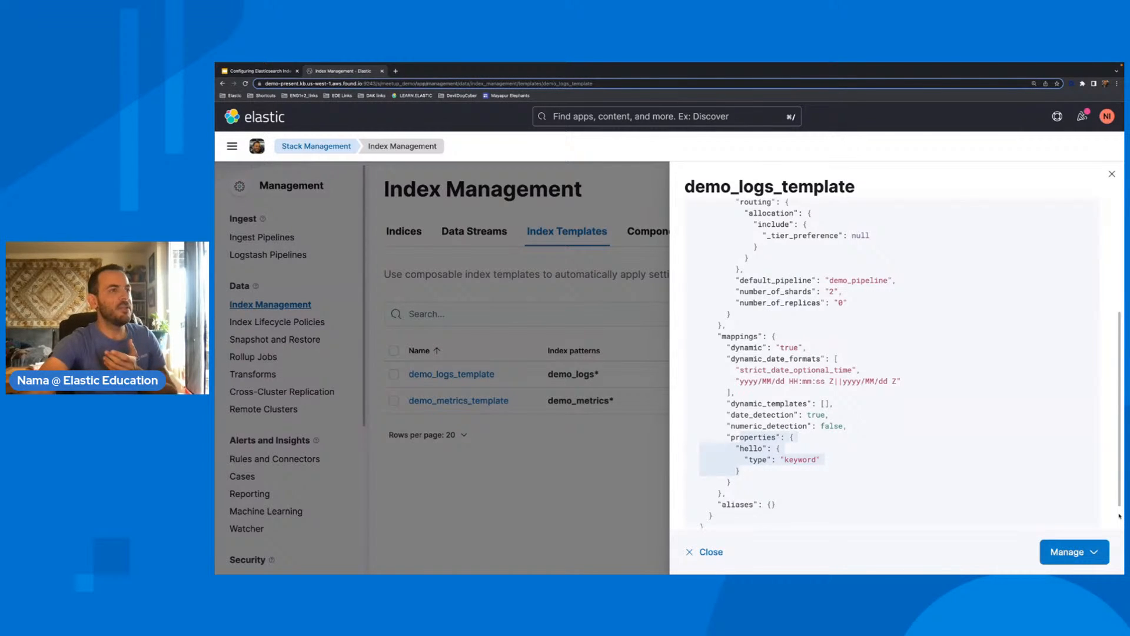
- Leave the template details and filter the component templates list by "demo"
{"action": "key", "text": "Escape"}
{"action": "left_click", "coordinate": [682, 231]}
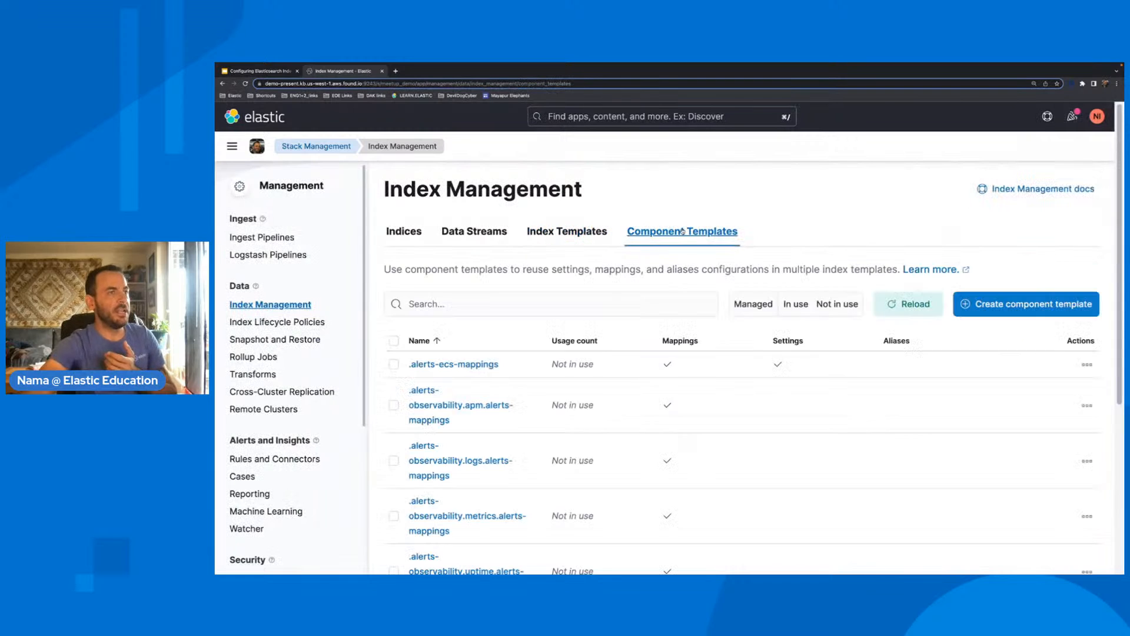
{"action": "left_click", "coordinate": [482, 310]}
{"action": "type", "text": "demo"}
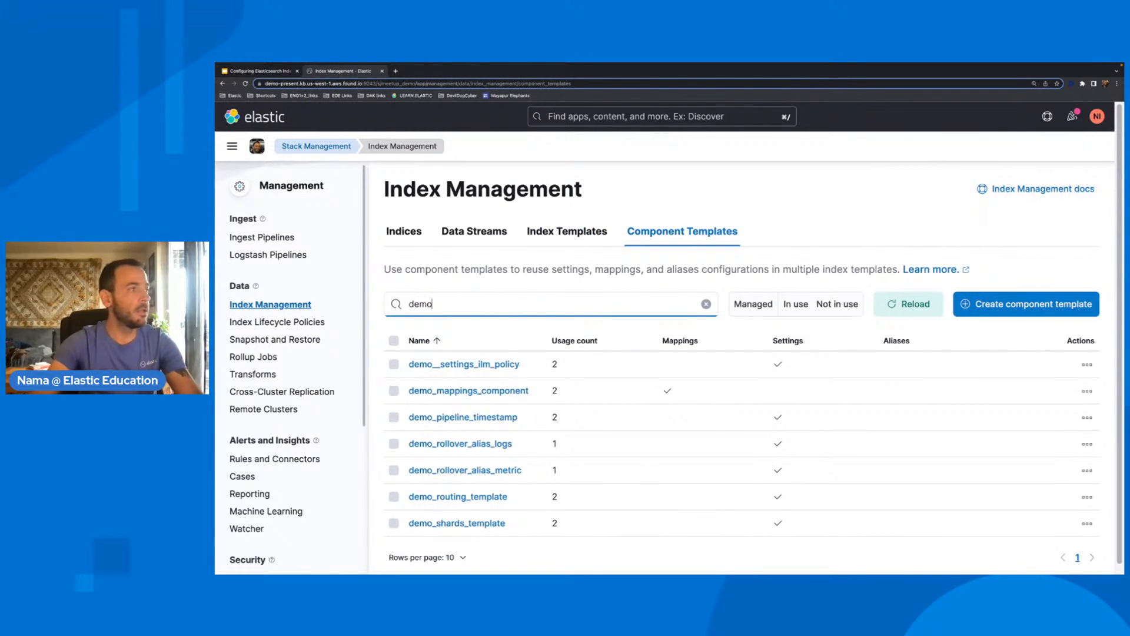
- Inspect the settings of the component templates demo__settings_ilm_policy and demo_pipeline_timestamp, closing each one's details
{"action": "left_click", "coordinate": [460, 365]}
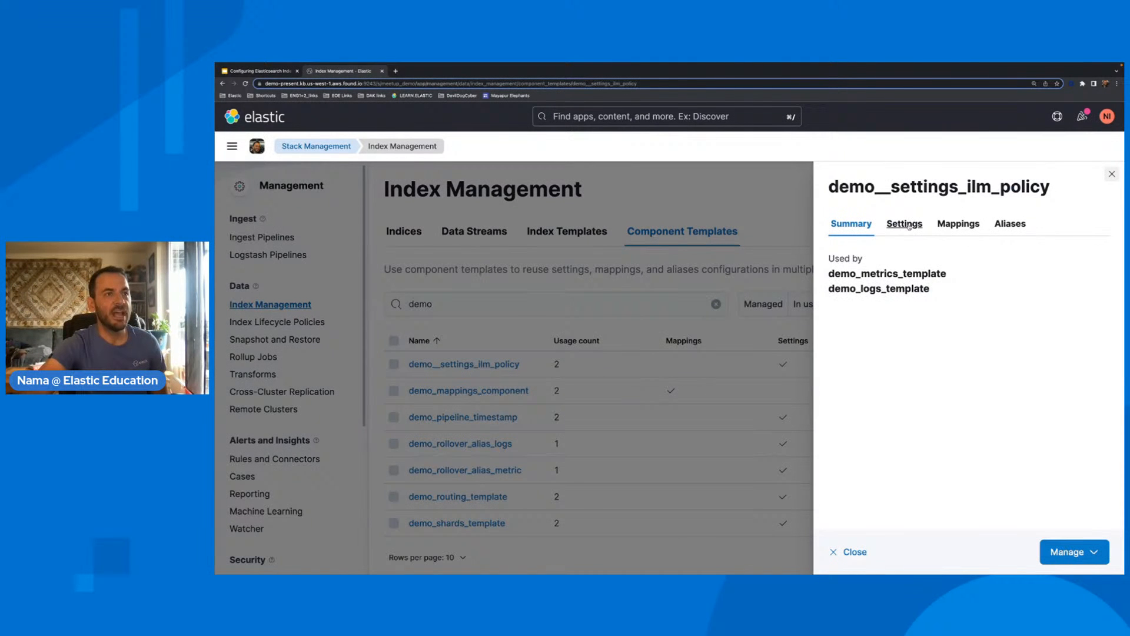
{"action": "left_click", "coordinate": [905, 224]}
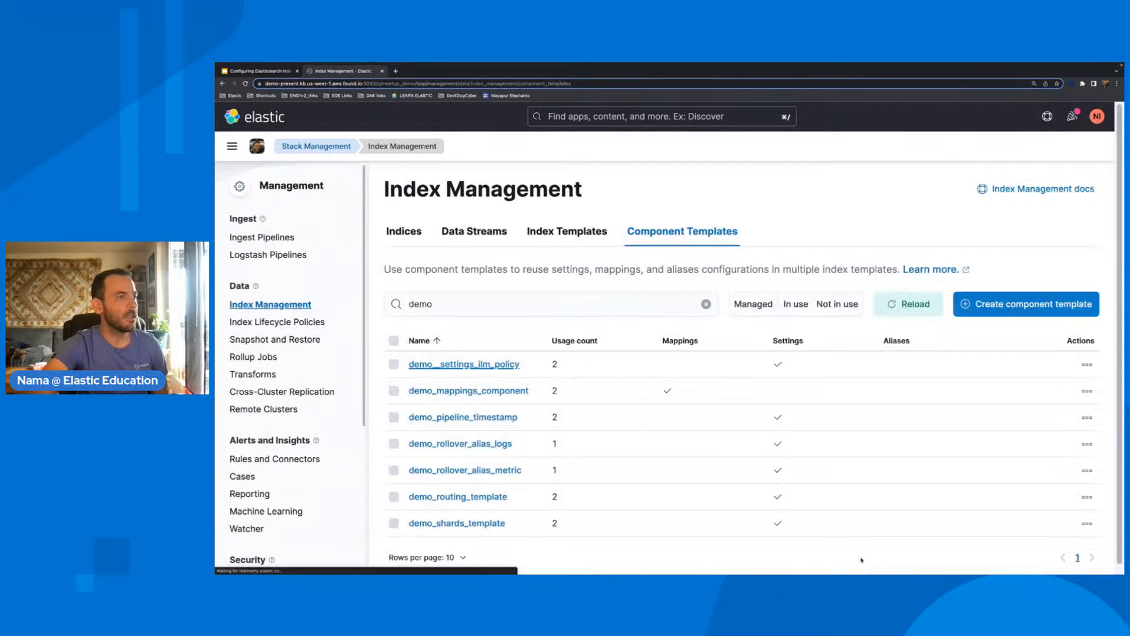
{"action": "left_click", "coordinate": [855, 553]}
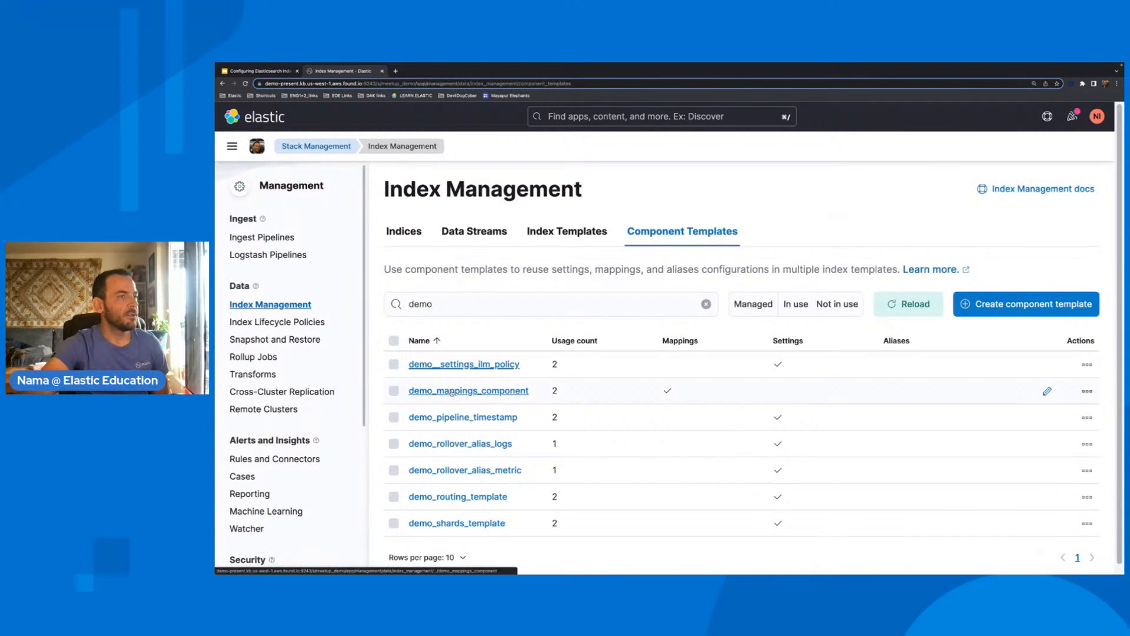
{"action": "left_click", "coordinate": [468, 418]}
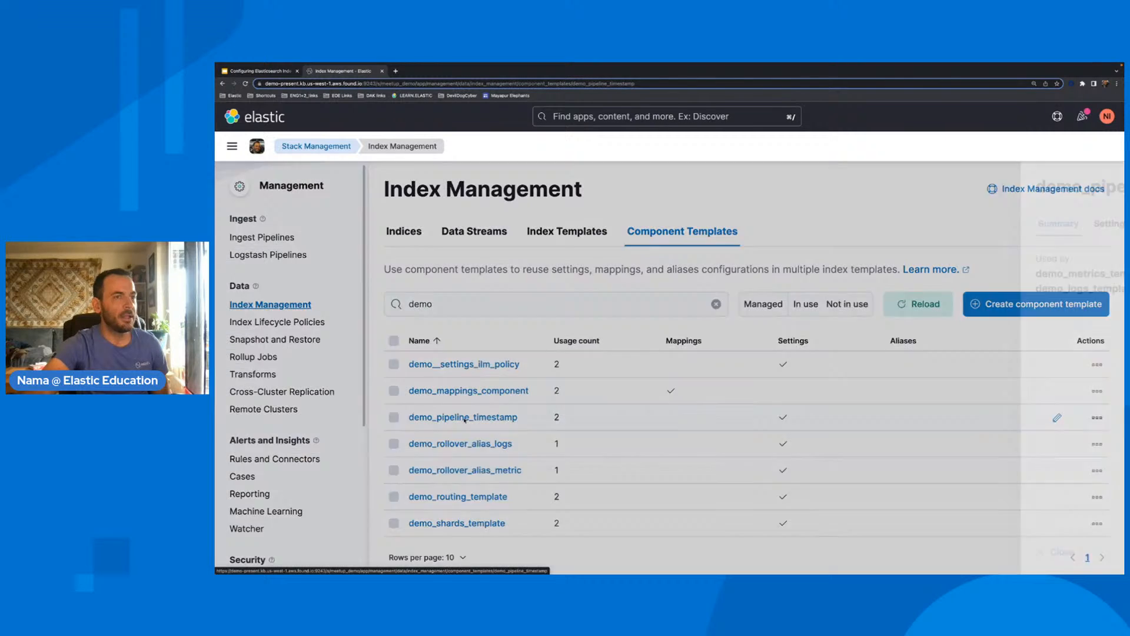
{"action": "left_click", "coordinate": [905, 223]}
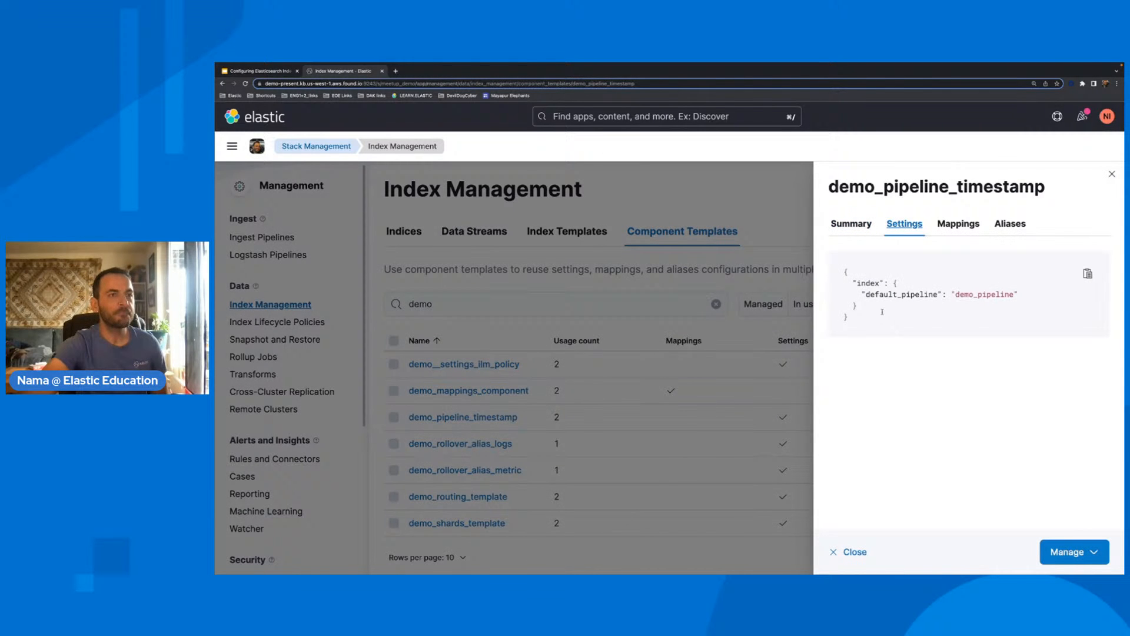
{"action": "left_click", "coordinate": [852, 552]}
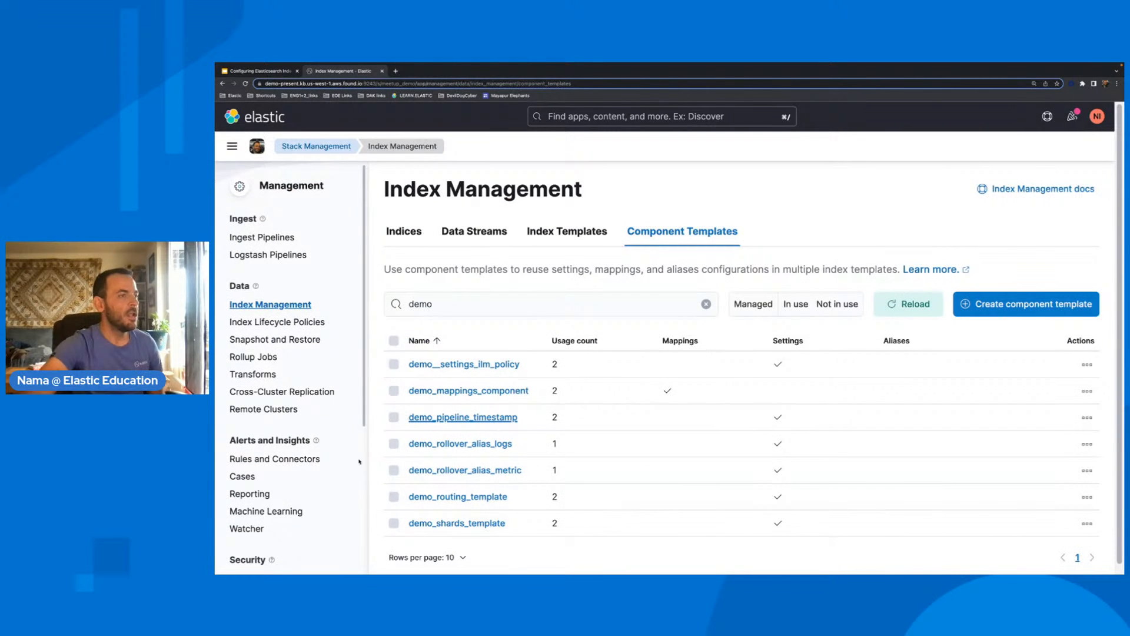
- Check the rollover alias defined in the settings of demo_rollover_alias_logs and close its details
{"action": "left_click", "coordinate": [475, 445]}
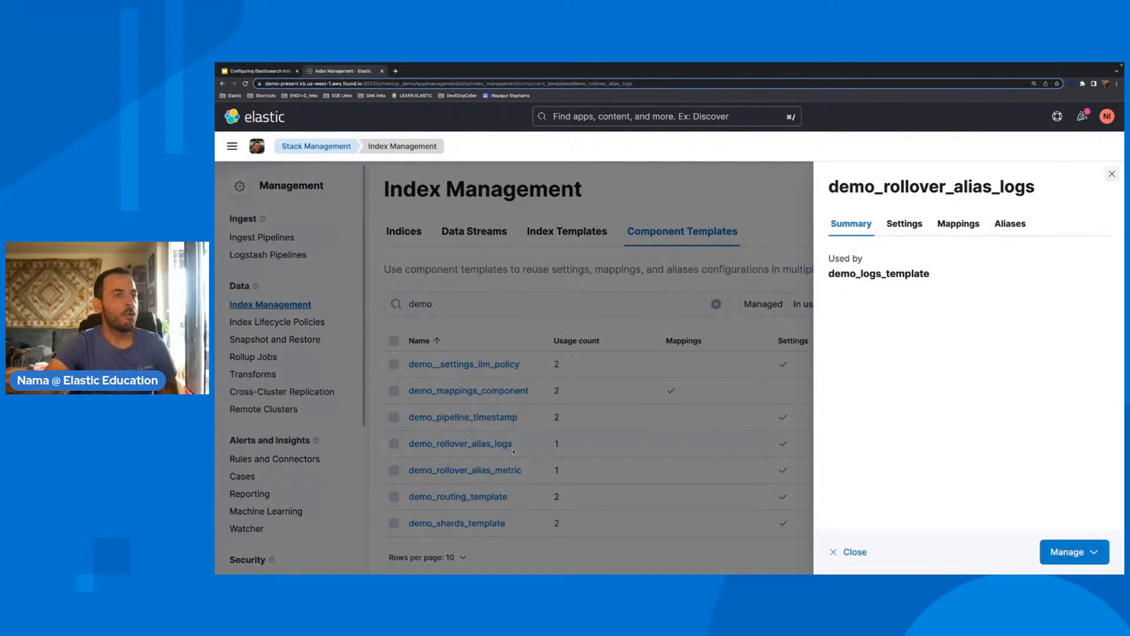
{"action": "left_click", "coordinate": [905, 225]}
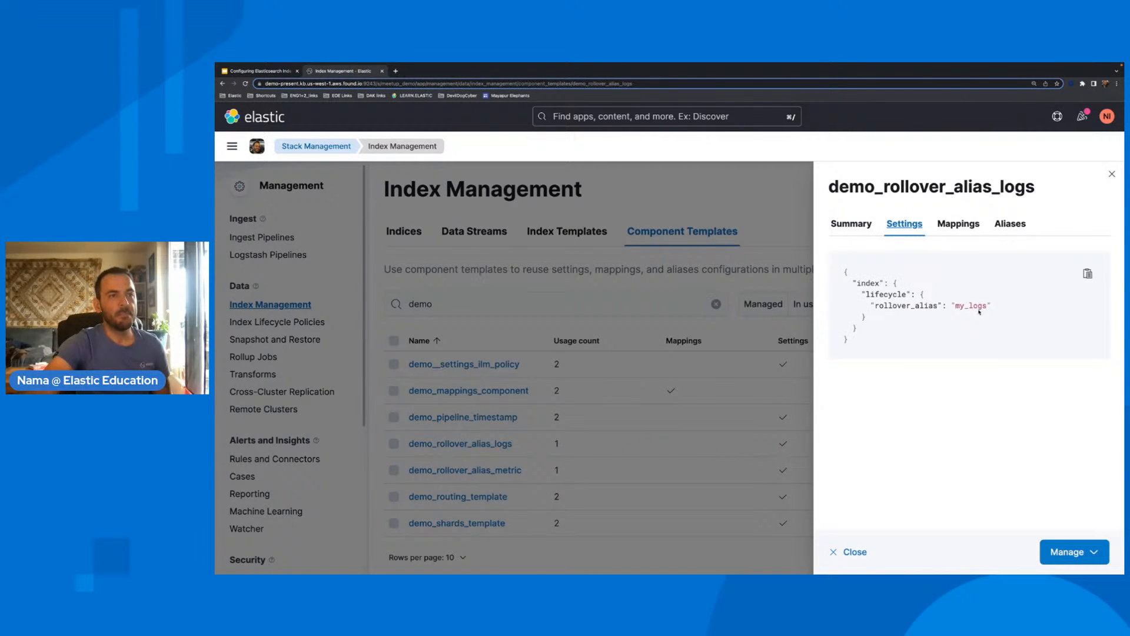
{"action": "left_click", "coordinate": [856, 553]}
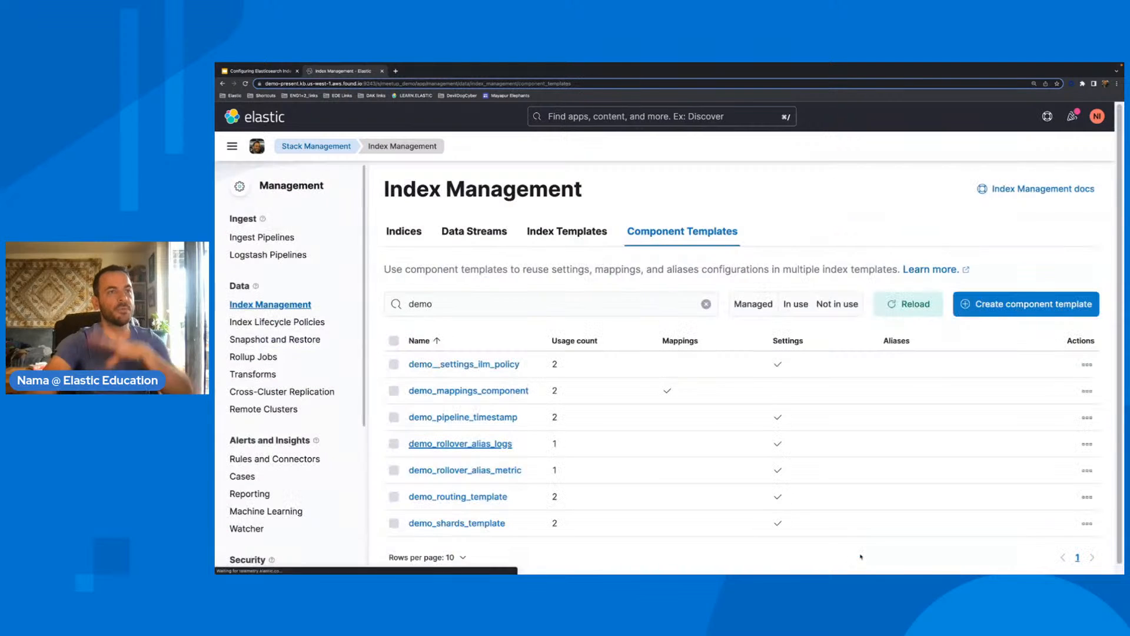
- Review the aliases, rollover alias setting and usage summary of demo_rollover_alias_metric, closing its details
{"action": "left_click", "coordinate": [473, 474]}
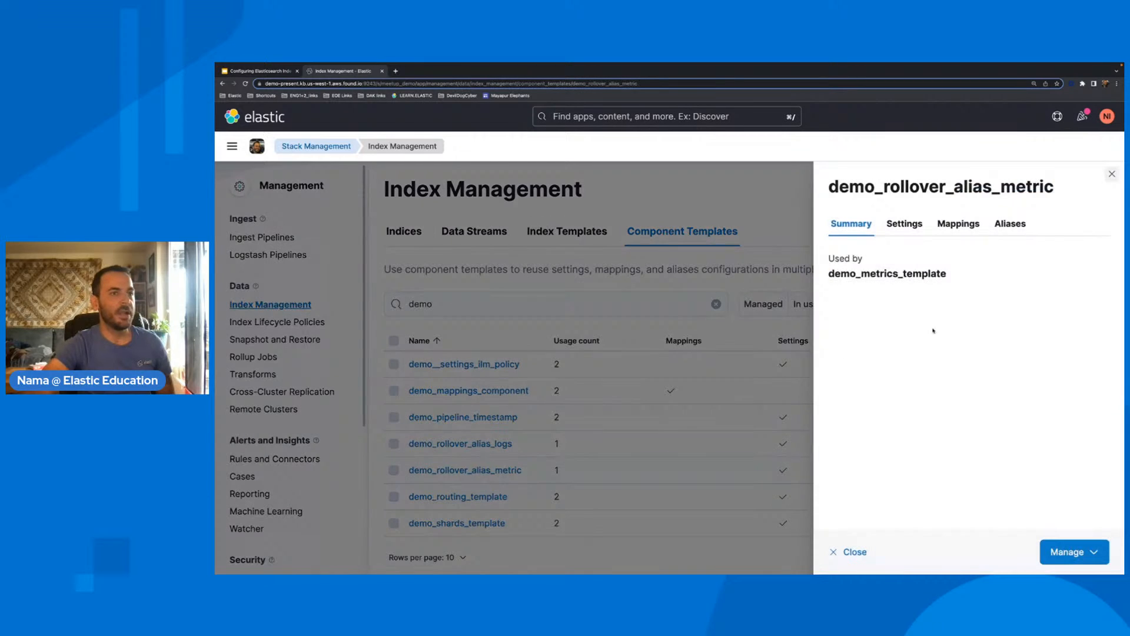
{"action": "left_click", "coordinate": [1010, 224]}
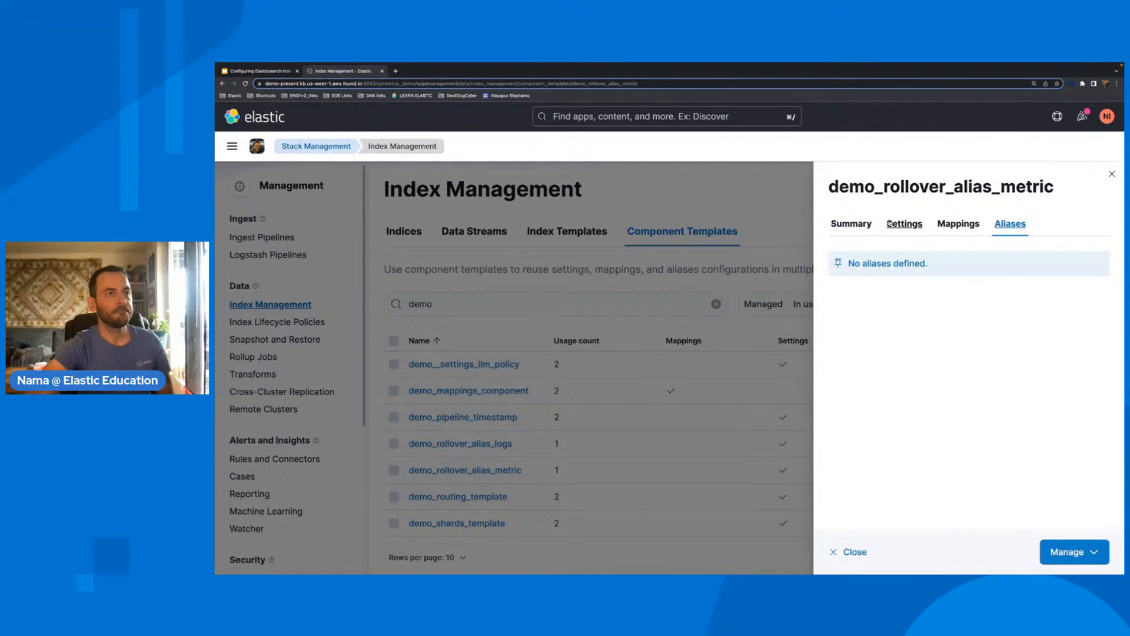
{"action": "left_click", "coordinate": [905, 224]}
{"action": "left_click_drag", "start_coordinate": [864, 290], "coordinate": [1020, 318]}
{"action": "left_click", "coordinate": [877, 346]}
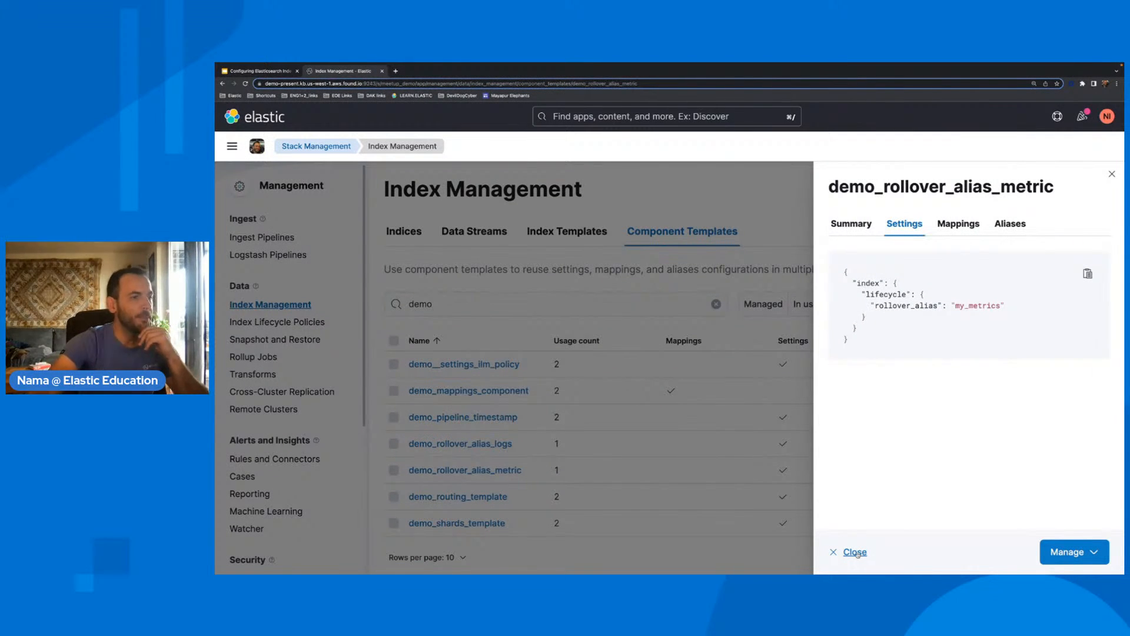
{"action": "left_click", "coordinate": [851, 225]}
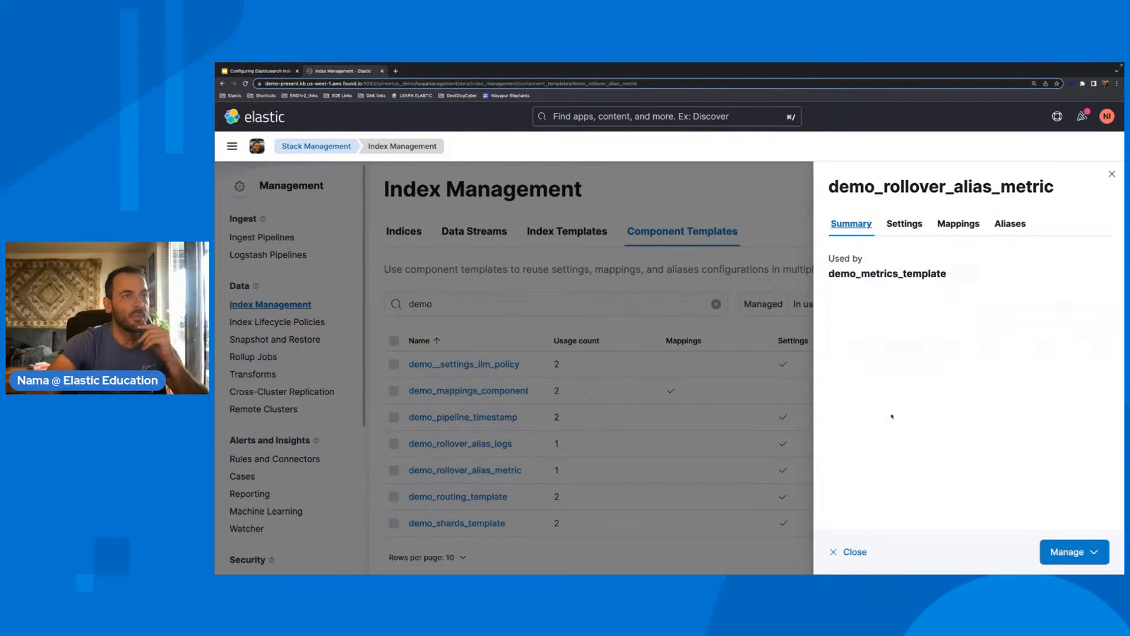
{"action": "left_click", "coordinate": [852, 552]}
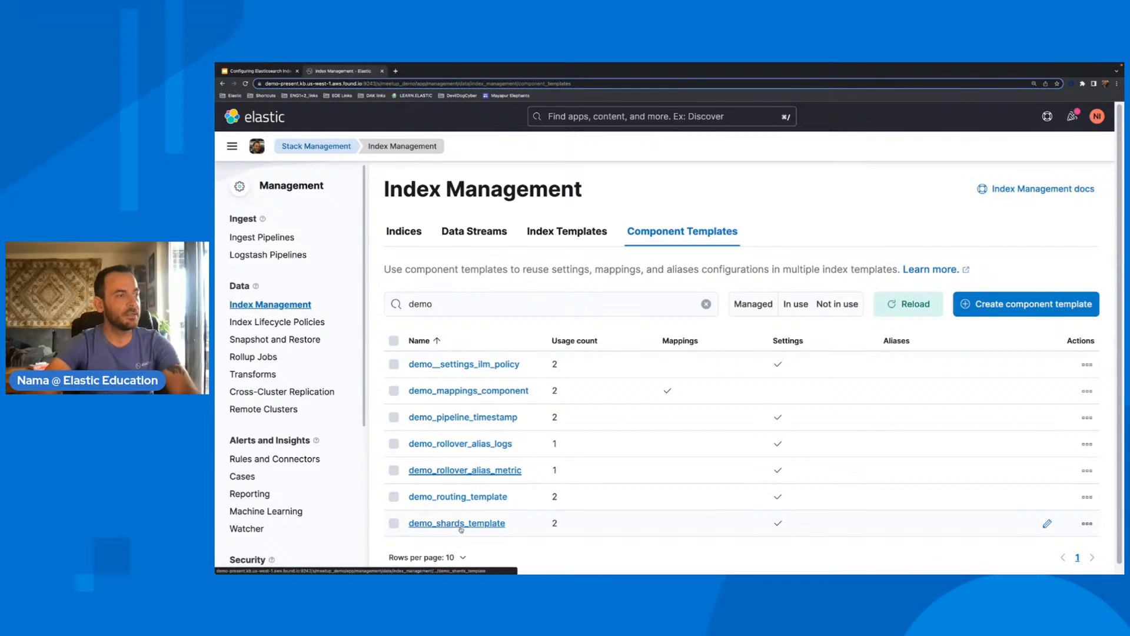
- Return to the index templates and recheck that demo_logs_template includes the demo_rollover_alias_logs component, closing the details
{"action": "left_click", "coordinate": [584, 233]}
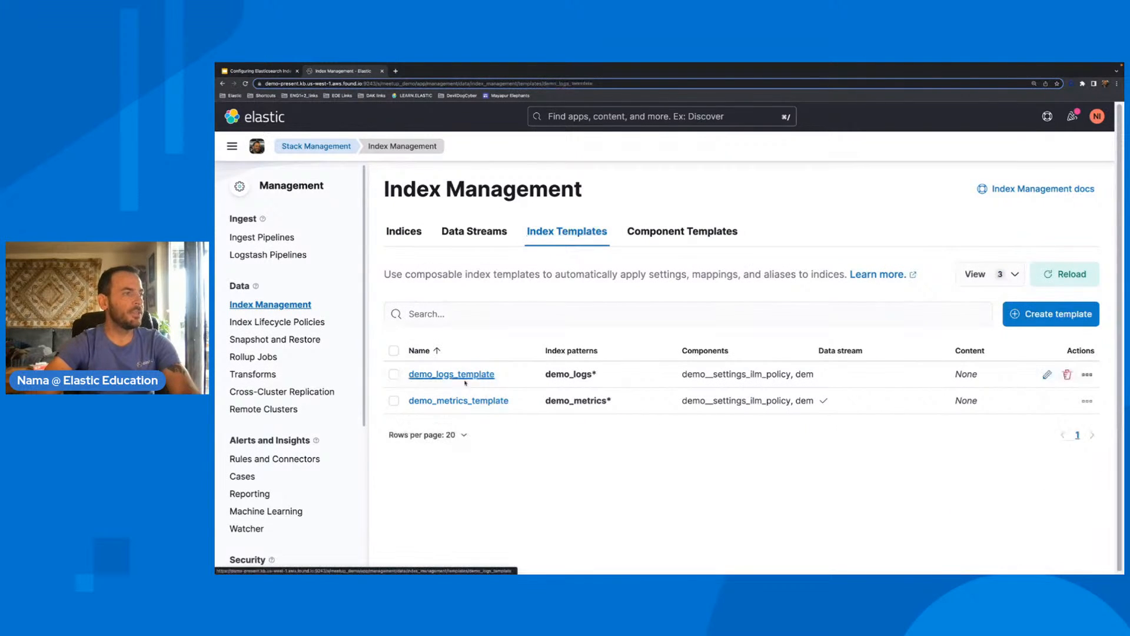
{"action": "left_click", "coordinate": [467, 378]}
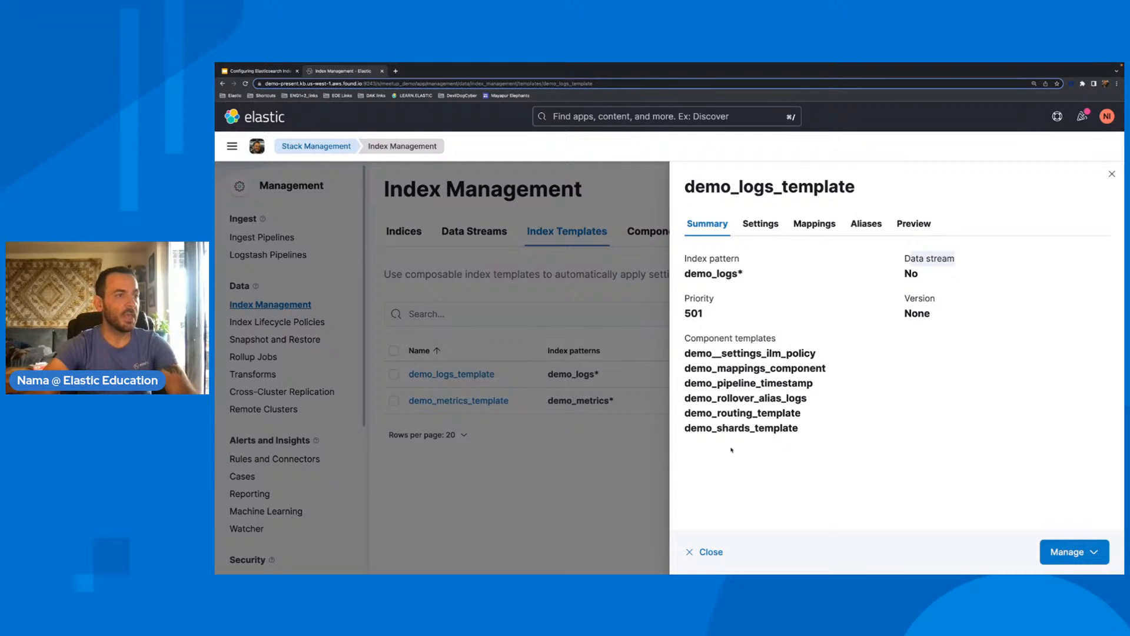
{"action": "left_click_drag", "start_coordinate": [757, 401], "coordinate": [814, 402]}
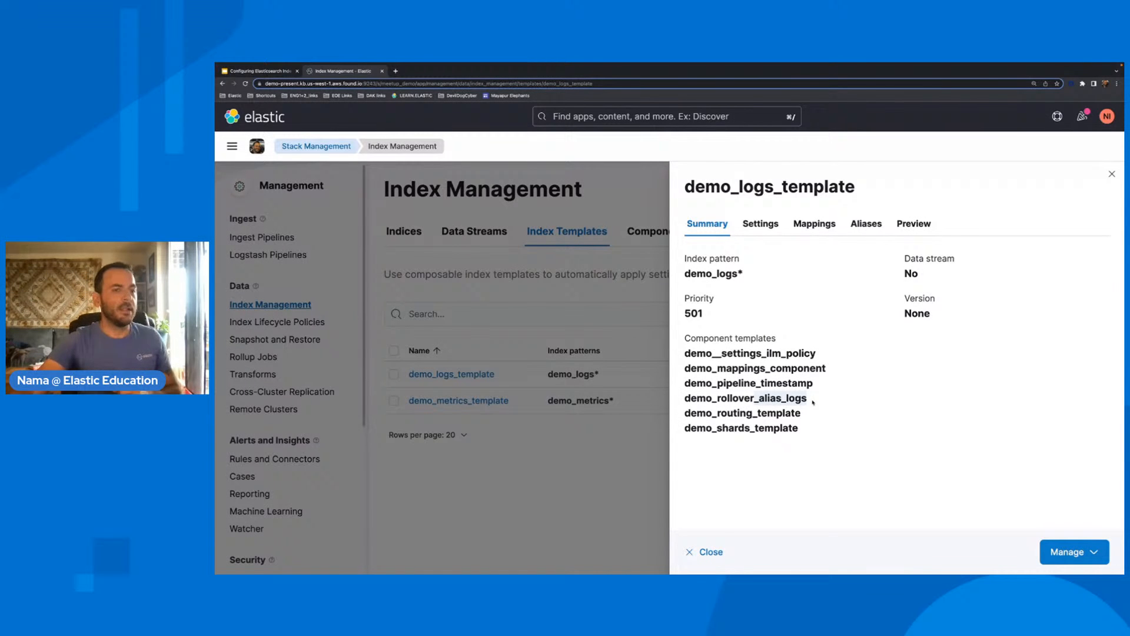
{"action": "left_click", "coordinate": [709, 551]}
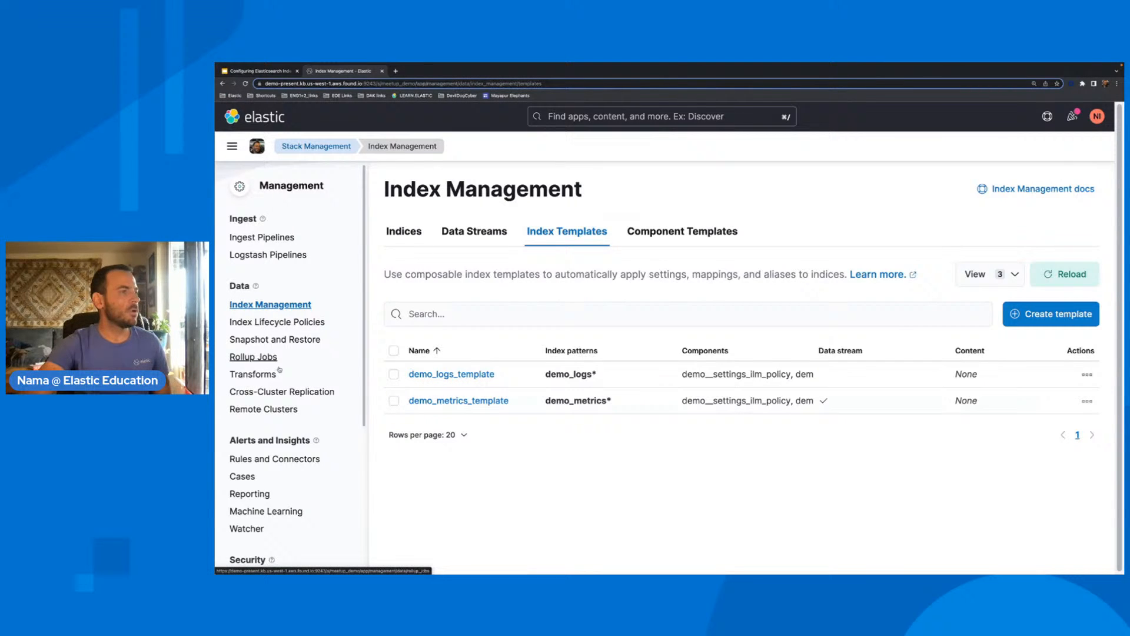
- Open the Dev Tools Console and run the GET _cat/indices request
{"action": "left_click", "coordinate": [232, 146]}
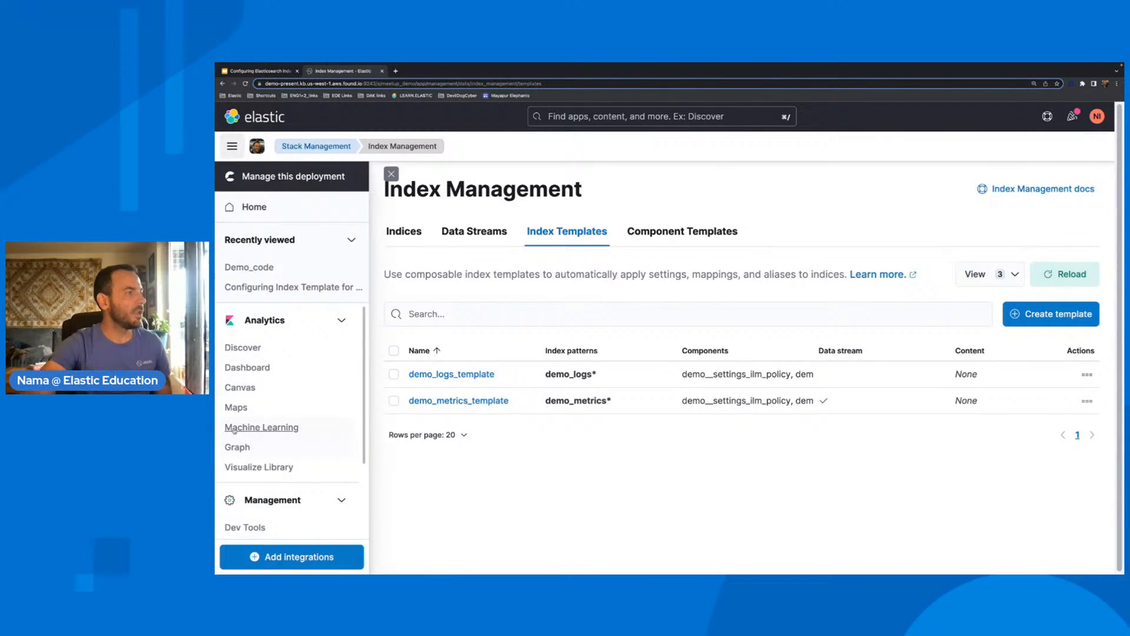
{"action": "scroll", "coordinate": [252, 425], "scroll_direction": "down", "scroll_amount": 3}
{"action": "left_click", "coordinate": [252, 425]}
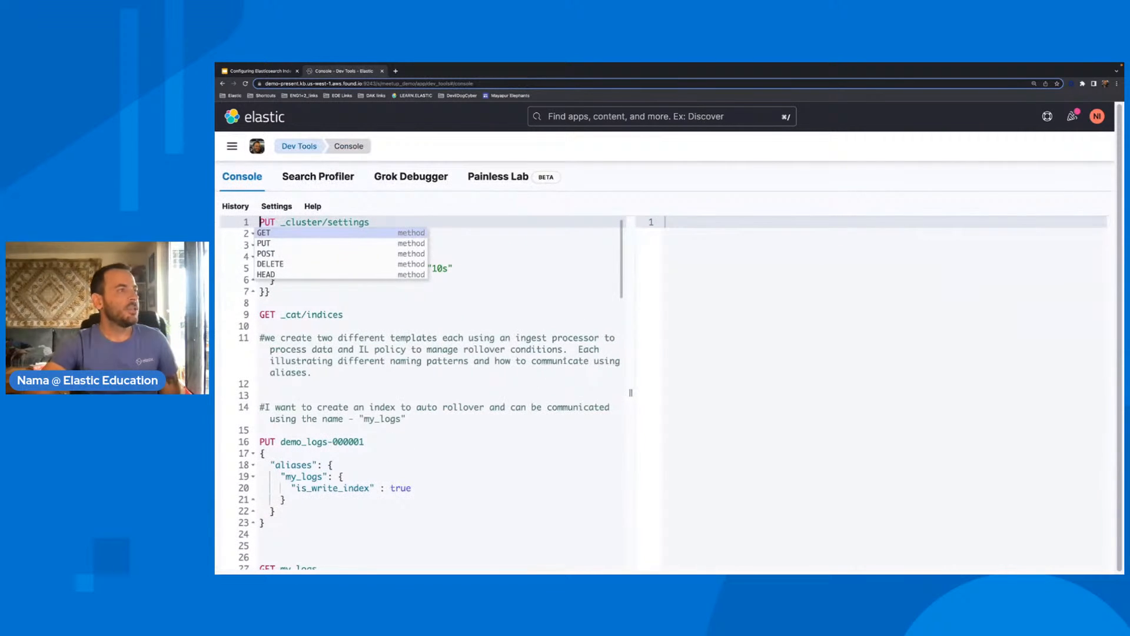
{"action": "left_click", "coordinate": [312, 315]}
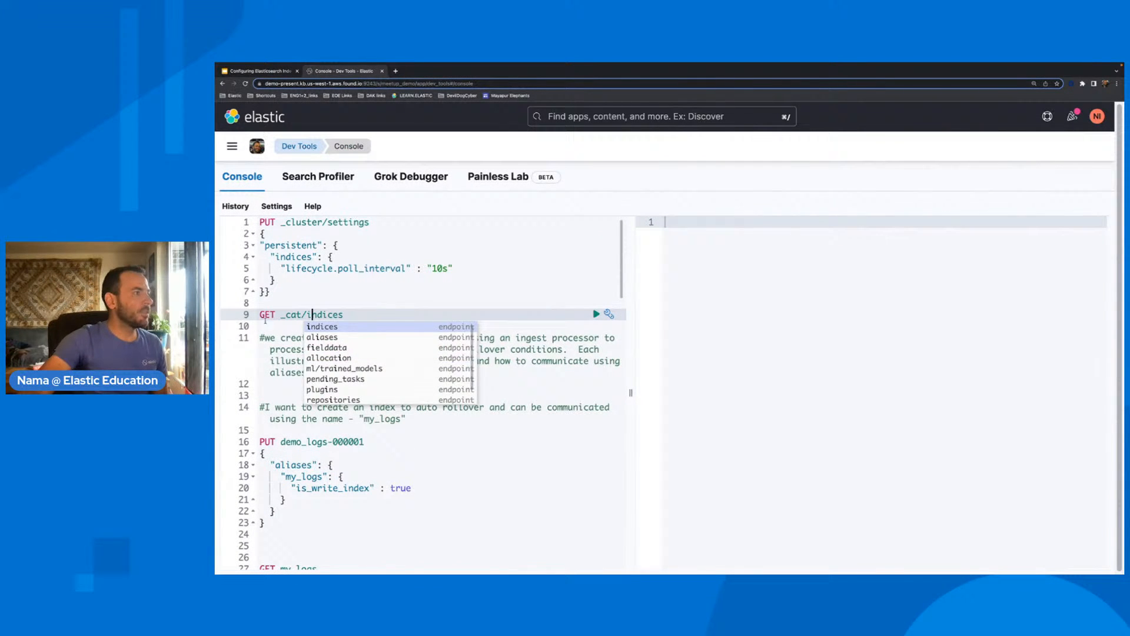
{"action": "left_click", "coordinate": [266, 314]}
{"action": "key", "text": "super+Return"}
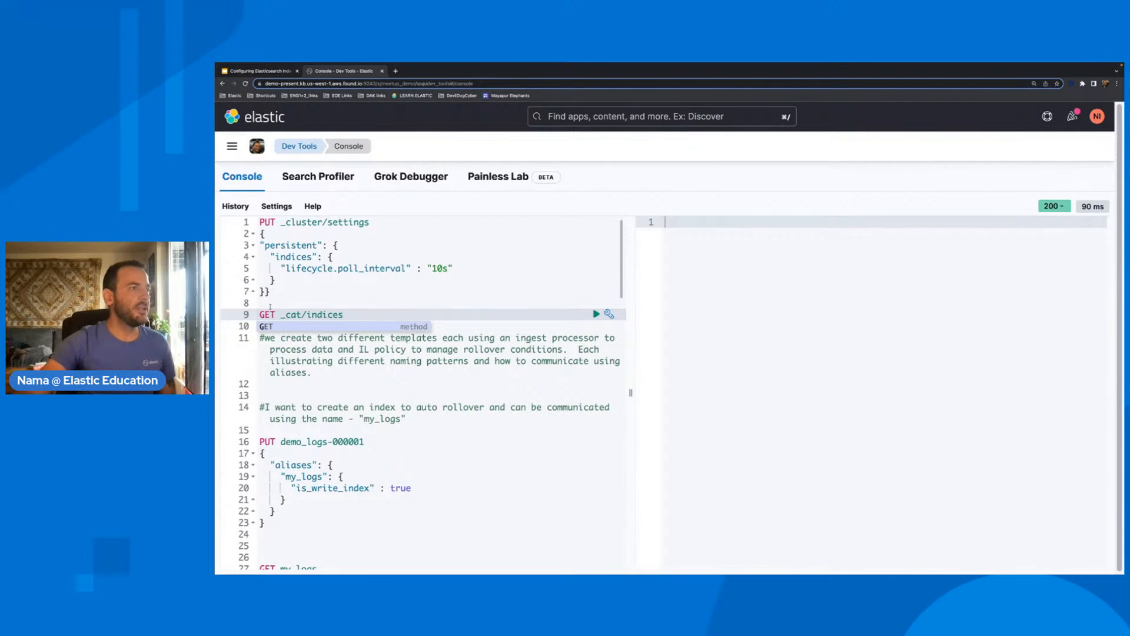
- Read the Console comments describing the two templates and the auto-rollover index addressed as my_logs
{"action": "left_click", "coordinate": [421, 357]}
{"action": "scroll", "coordinate": [412, 360], "scroll_direction": "down", "scroll_amount": 3}
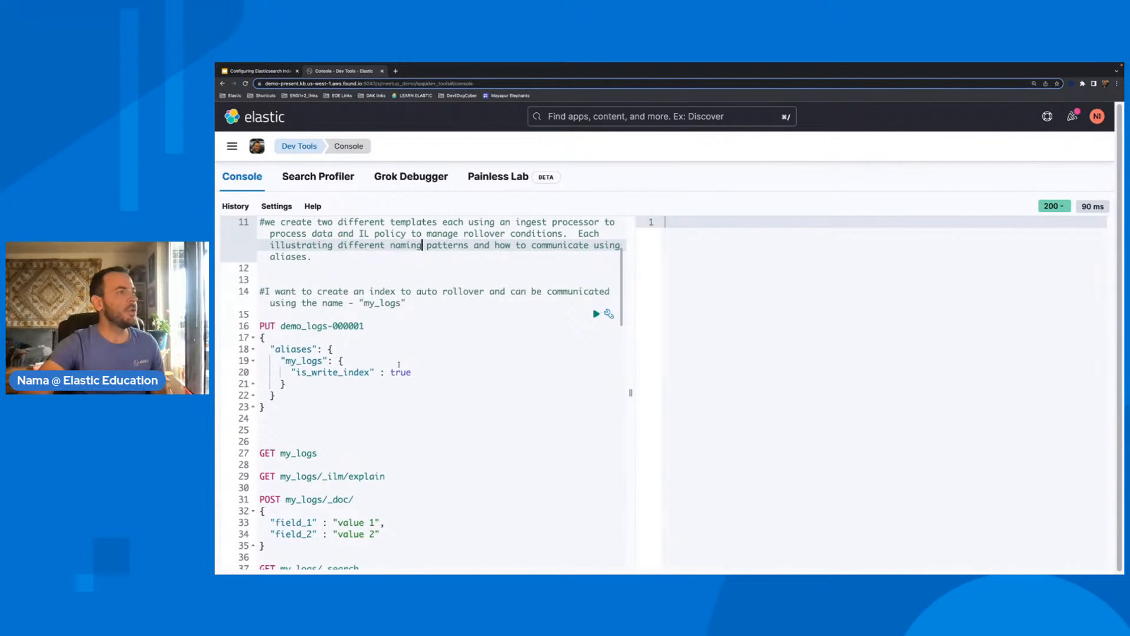
{"action": "scroll", "coordinate": [399, 365], "scroll_direction": "up", "scroll_amount": 2}
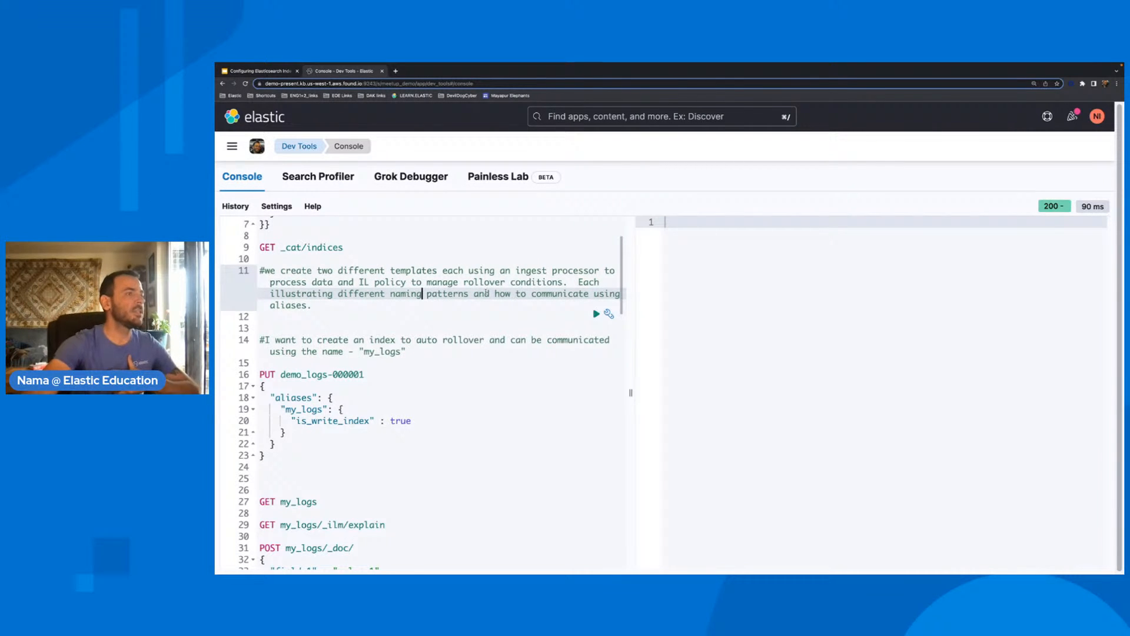
{"action": "scroll", "coordinate": [452, 312], "scroll_direction": "down", "scroll_amount": 1}
{"action": "scroll", "coordinate": [453, 312], "scroll_direction": "down", "scroll_amount": 3}
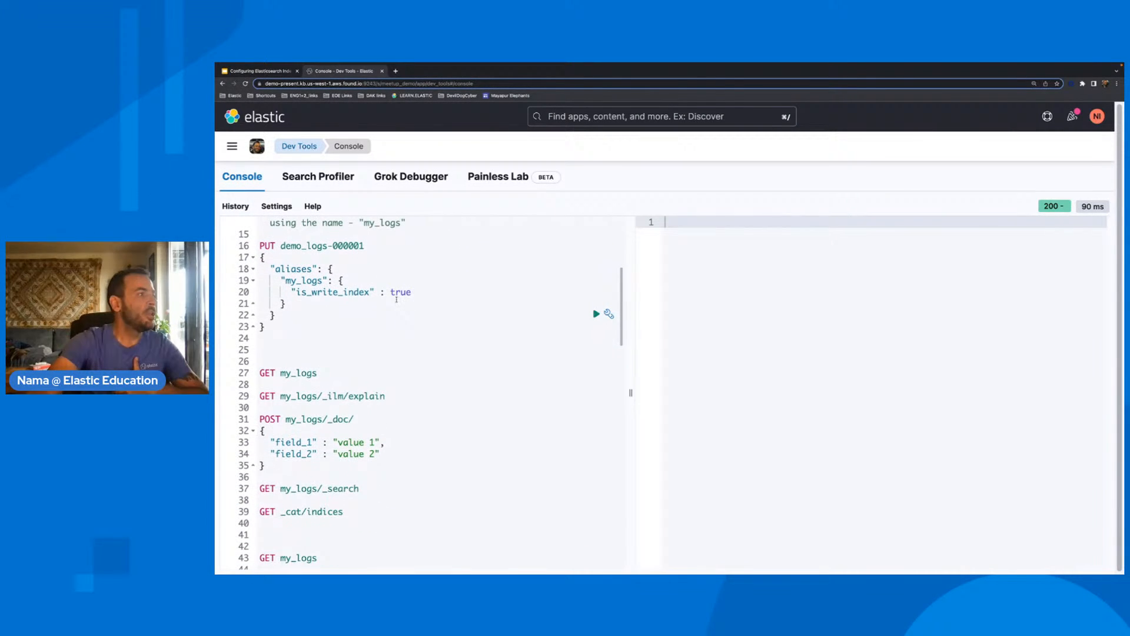
{"action": "scroll", "coordinate": [371, 296], "scroll_direction": "up", "scroll_amount": 1}
- Create the demo_logs-000001 index with the prepared PUT request, using my_logs as its alias with is_write_index set to true
{"action": "left_click", "coordinate": [279, 367]}
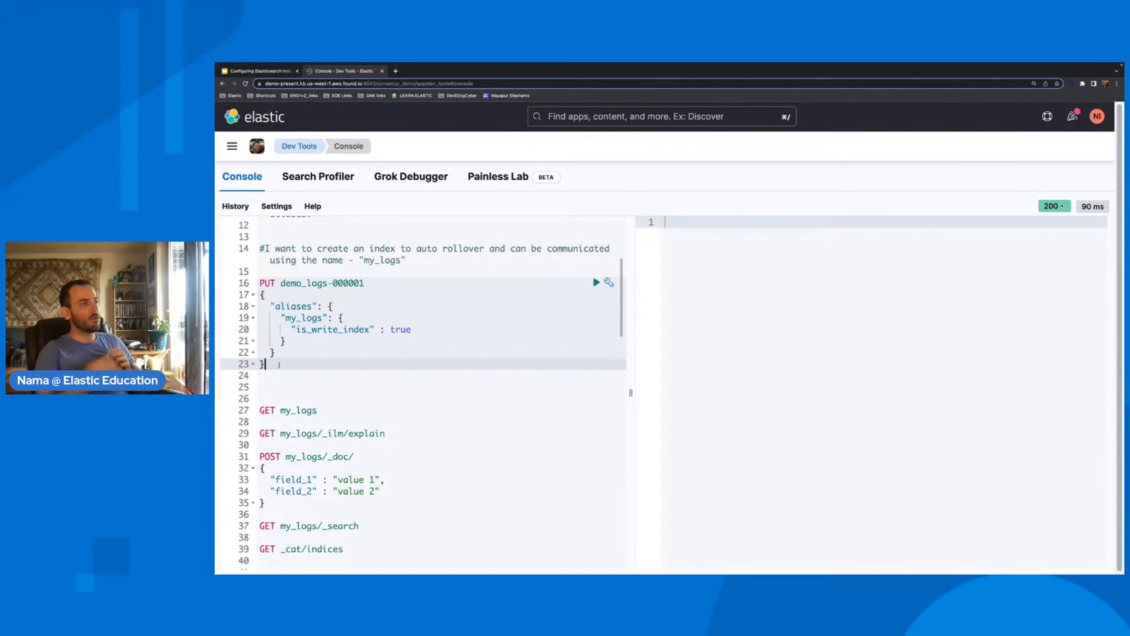
{"action": "left_click", "coordinate": [323, 283]}
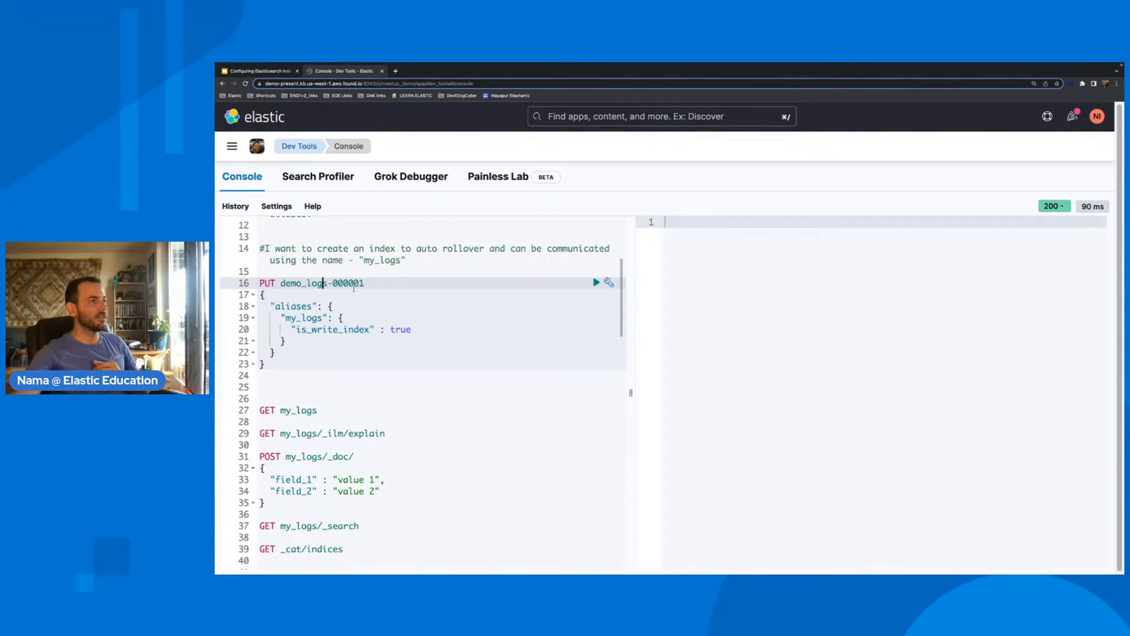
{"action": "left_click", "coordinate": [364, 283]}
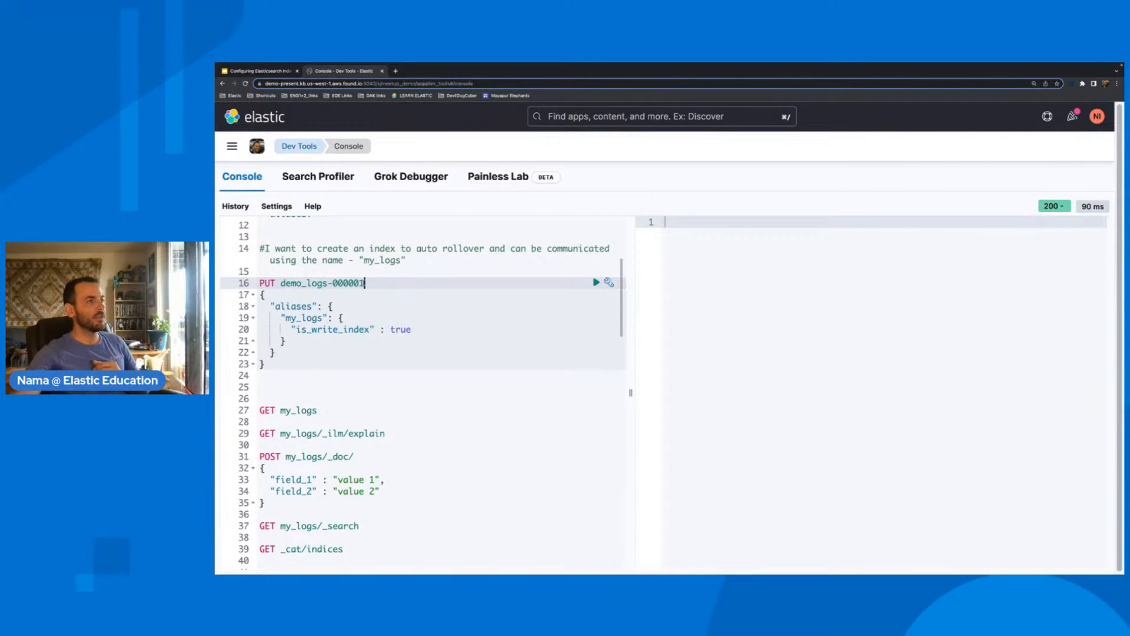
{"action": "left_click", "coordinate": [285, 306]}
{"action": "left_click", "coordinate": [299, 343]}
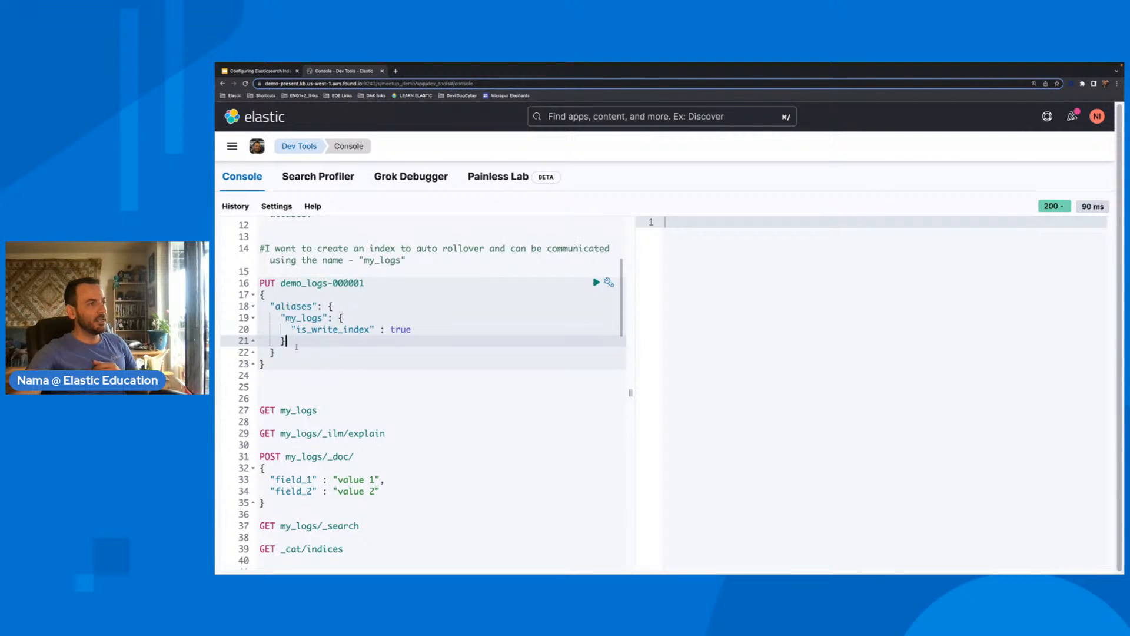
{"action": "left_click", "coordinate": [323, 330]}
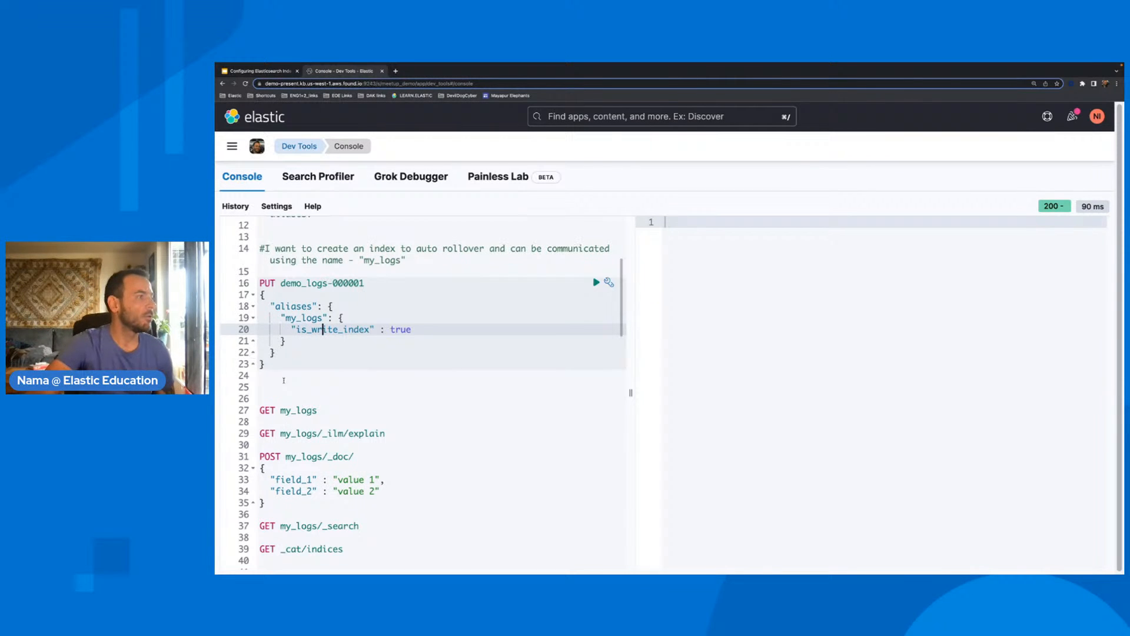
{"action": "left_click", "coordinate": [273, 363]}
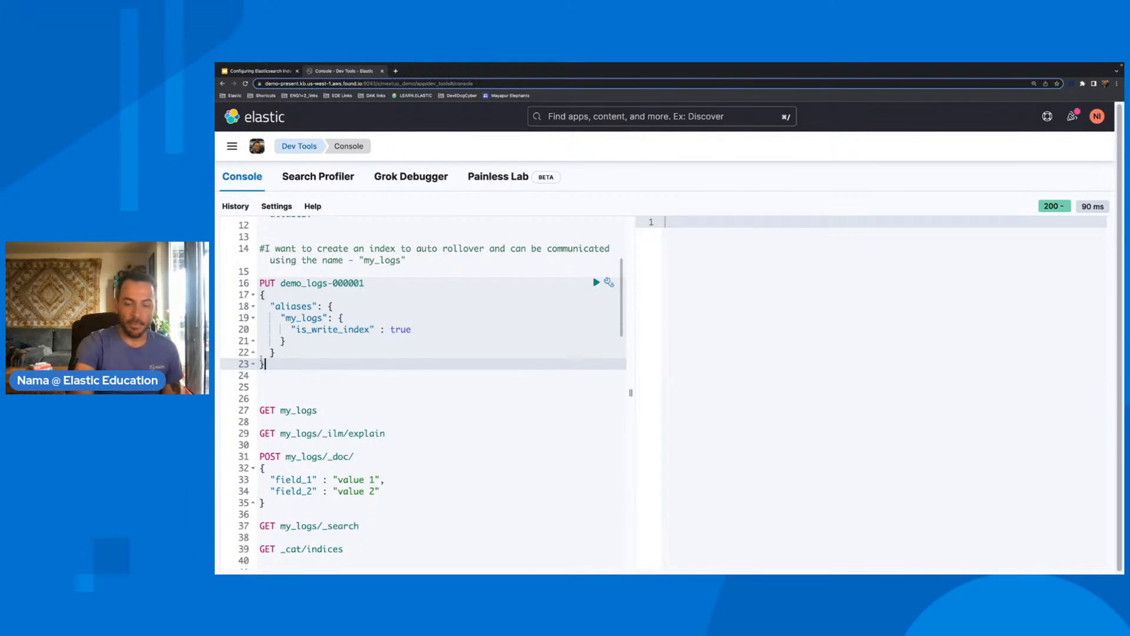
{"action": "key", "text": "ctrl+Return"}
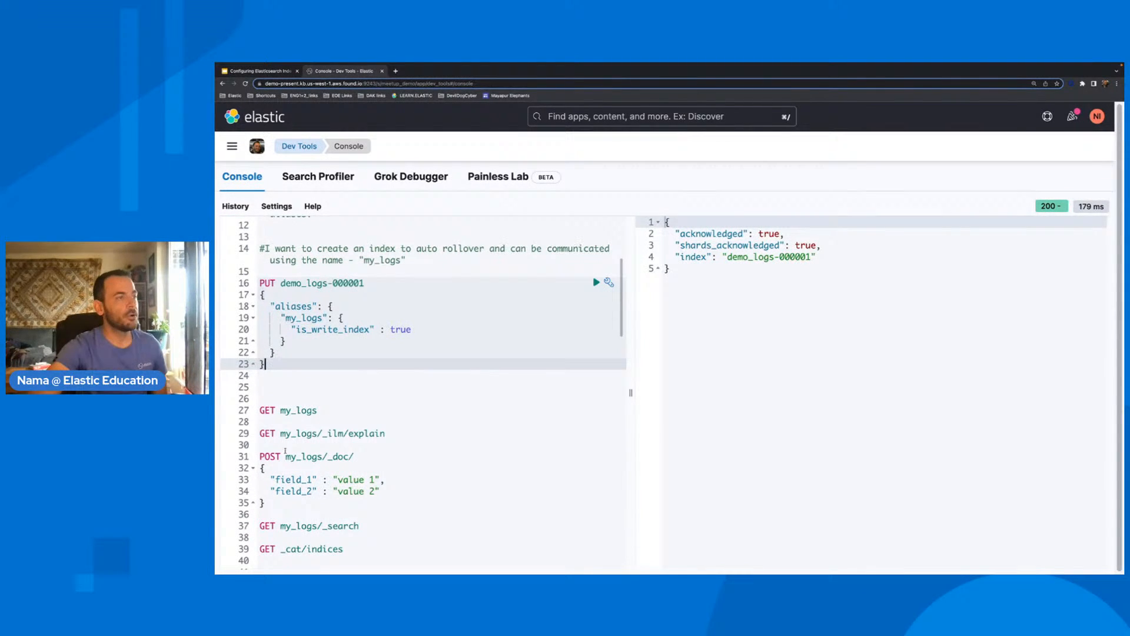
- Run GET my_logs and review the aliases, mappings, lifecycle, shard and pipeline settings in the response
{"action": "scroll", "coordinate": [404, 395], "scroll_direction": "down", "scroll_amount": 1}
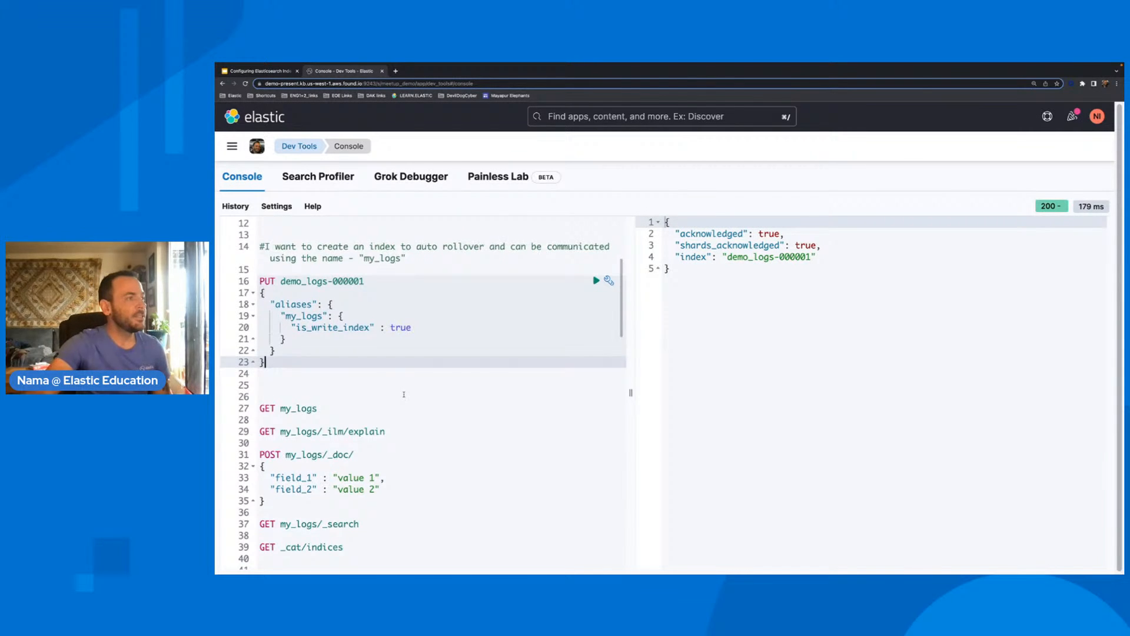
{"action": "scroll", "coordinate": [404, 395], "scroll_direction": "down", "scroll_amount": 4}
{"action": "scroll", "coordinate": [365, 385], "scroll_direction": "up", "scroll_amount": 2}
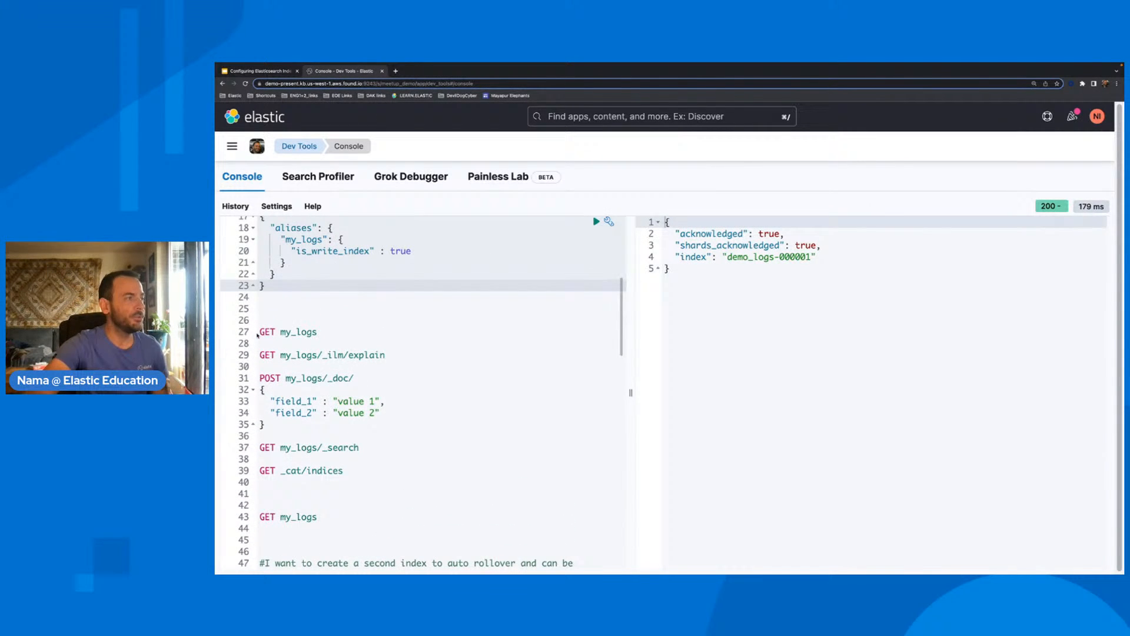
{"action": "left_click", "coordinate": [257, 334]}
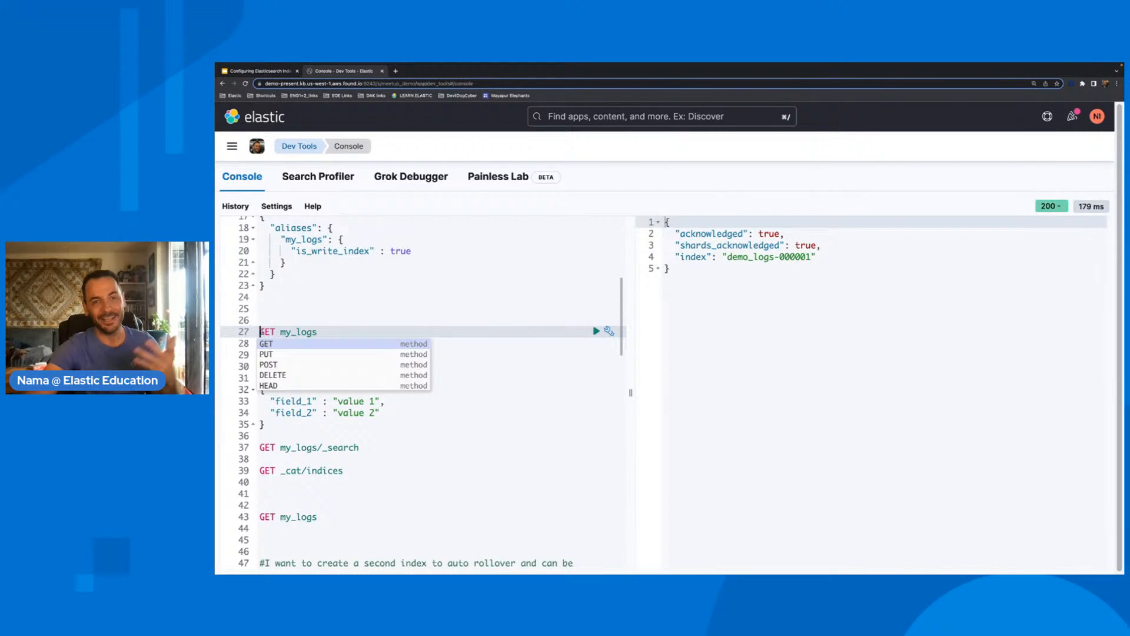
{"action": "key", "text": "super+Return"}
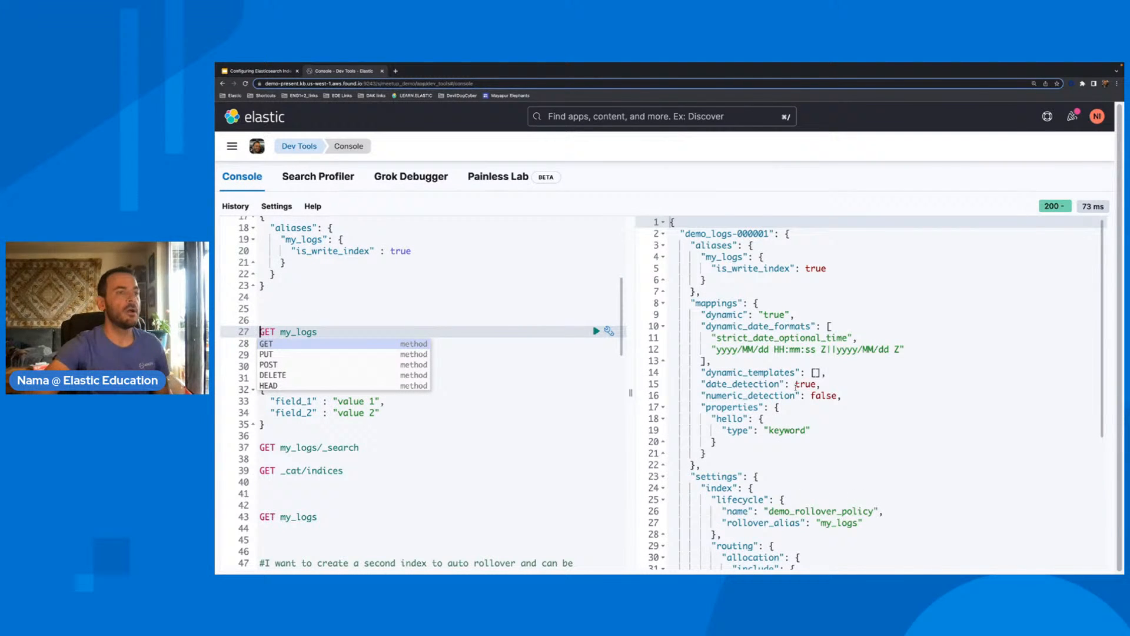
{"action": "scroll", "coordinate": [781, 312], "scroll_direction": "down", "scroll_amount": 2}
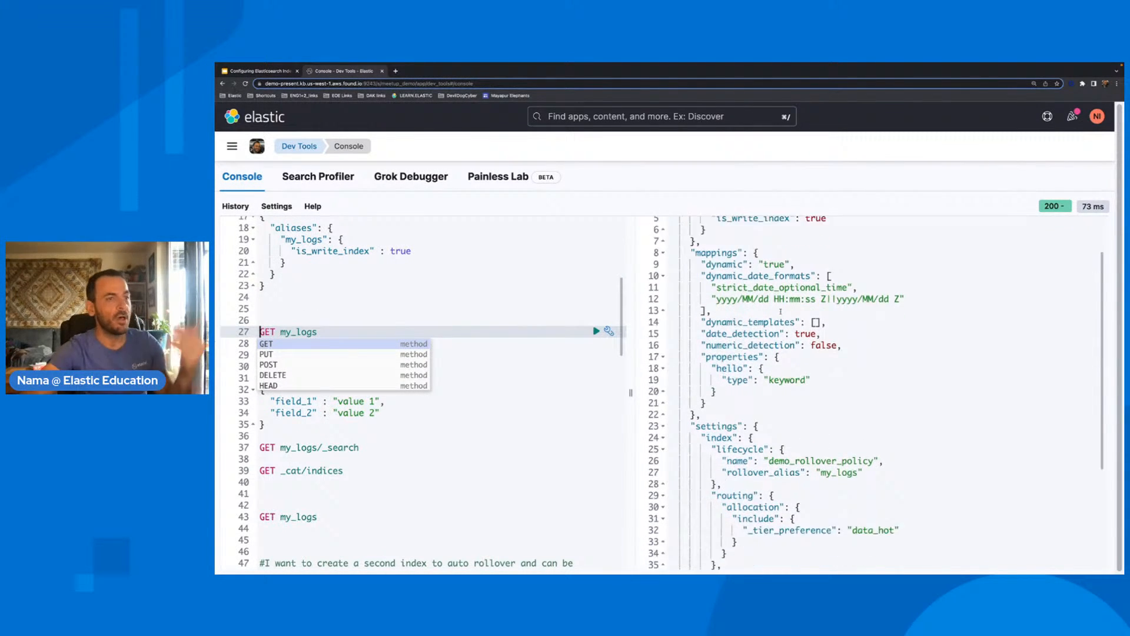
{"action": "scroll", "coordinate": [781, 311], "scroll_direction": "down", "scroll_amount": 5}
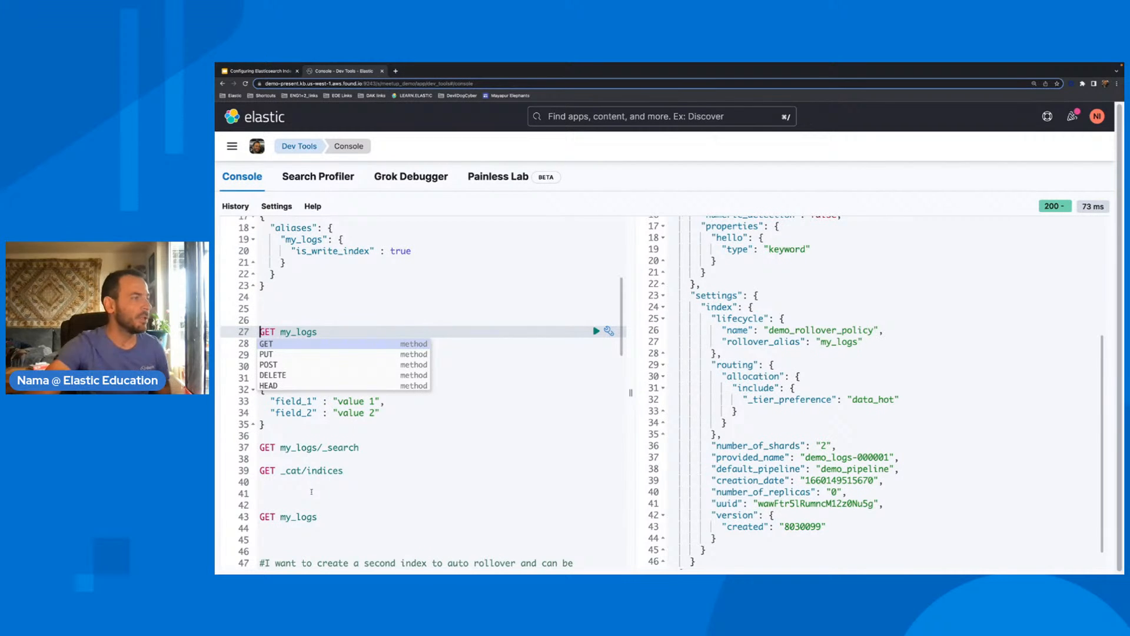
- Run GET my_logs/_ilm/explain and examine the lifecycle phase and rollover conditions of the indices behind the alias
{"action": "left_click", "coordinate": [260, 447]}
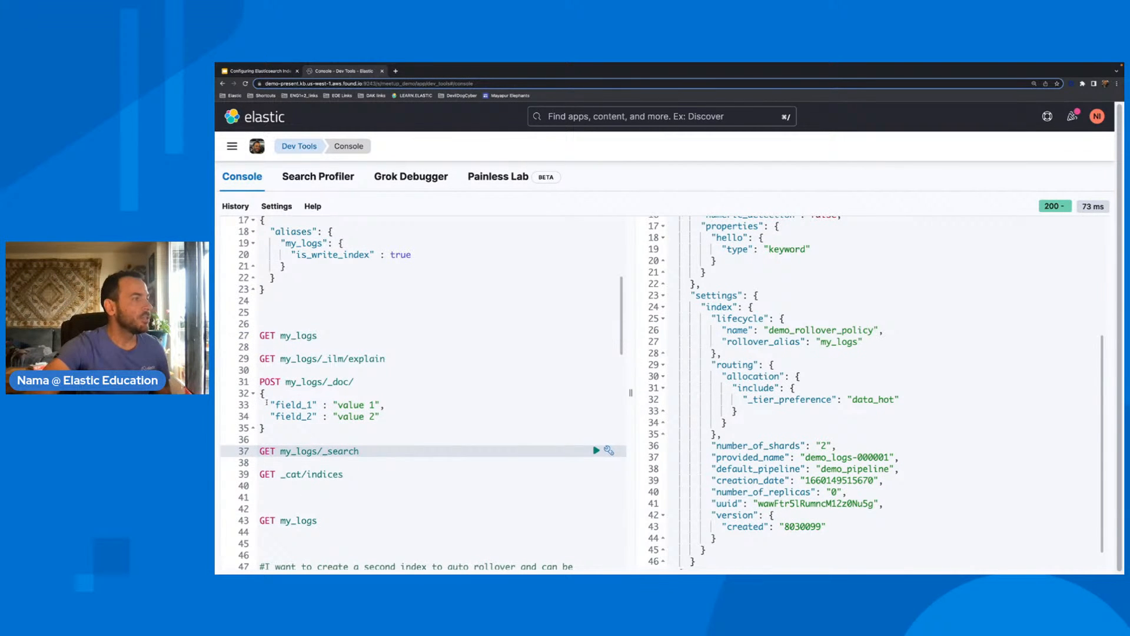
{"action": "left_click", "coordinate": [406, 358]}
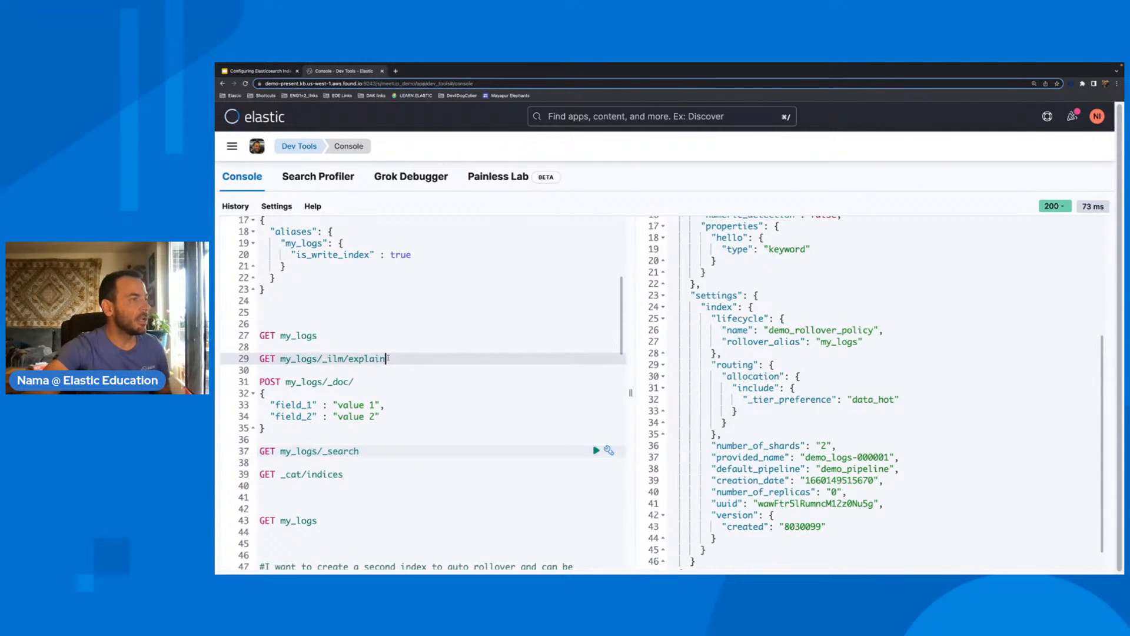
{"action": "key", "text": "super+Return"}
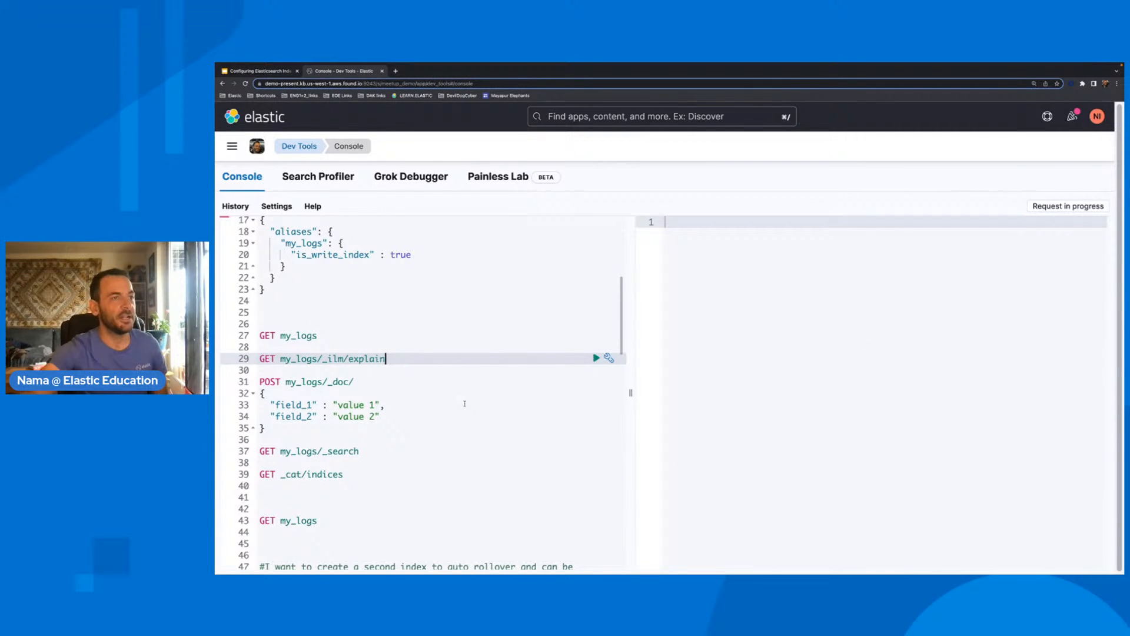
{"action": "scroll", "coordinate": [811, 357], "scroll_direction": "down", "scroll_amount": 5}
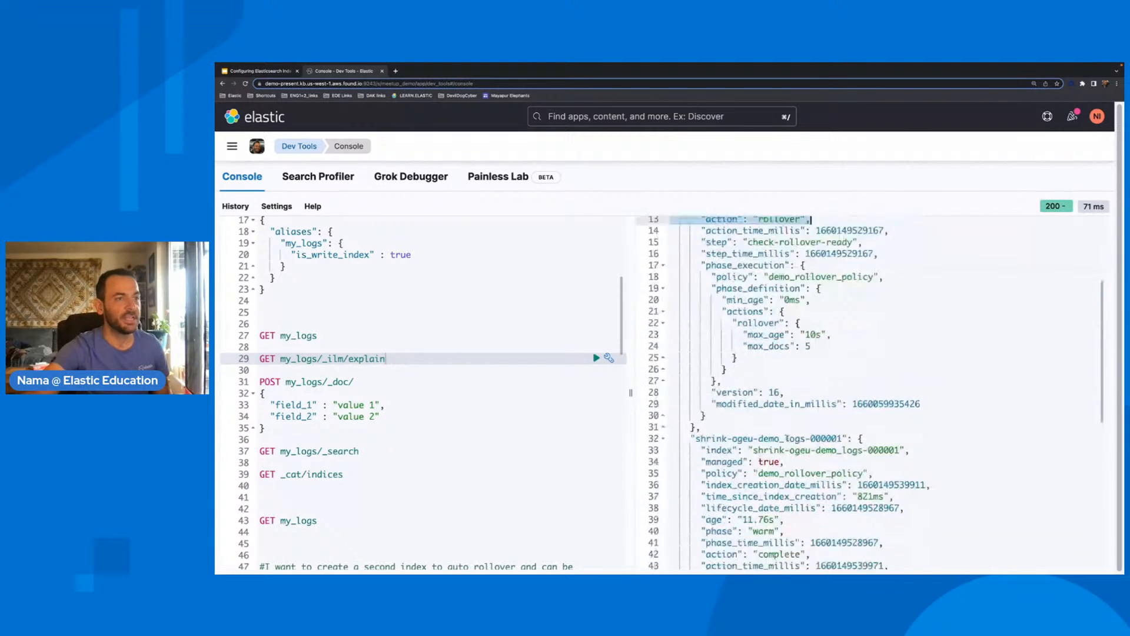
{"action": "left_click", "coordinate": [852, 309]}
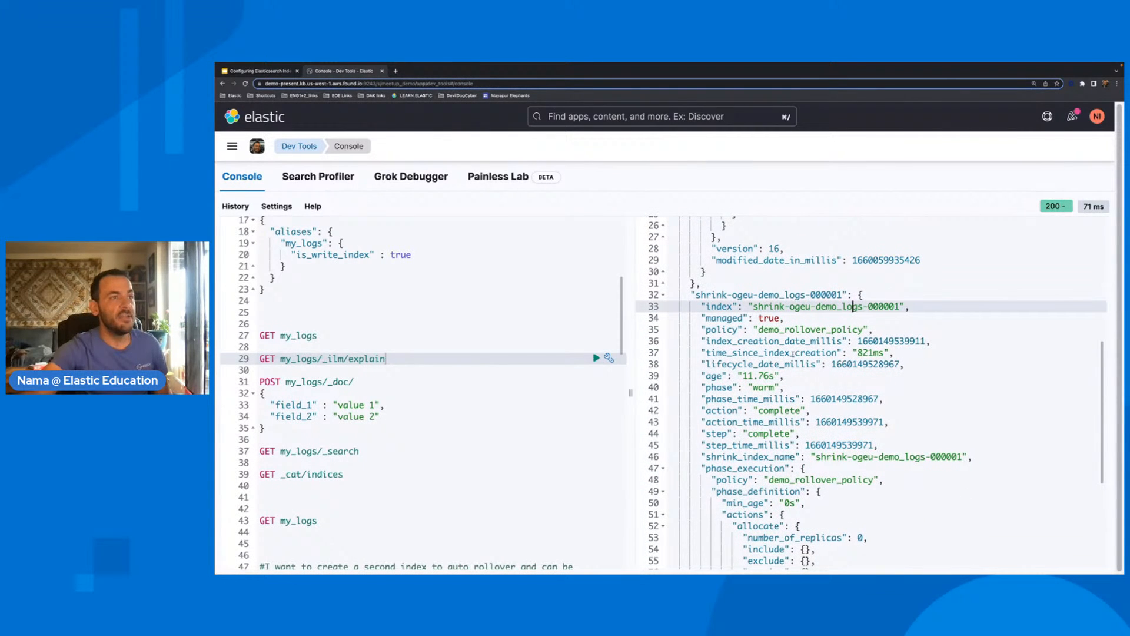
- Index many copies of the document with field_1 "value 1" and field_2 "value 2" by repeatedly running POST my_logs/_doc/
{"action": "left_click", "coordinate": [283, 429]}
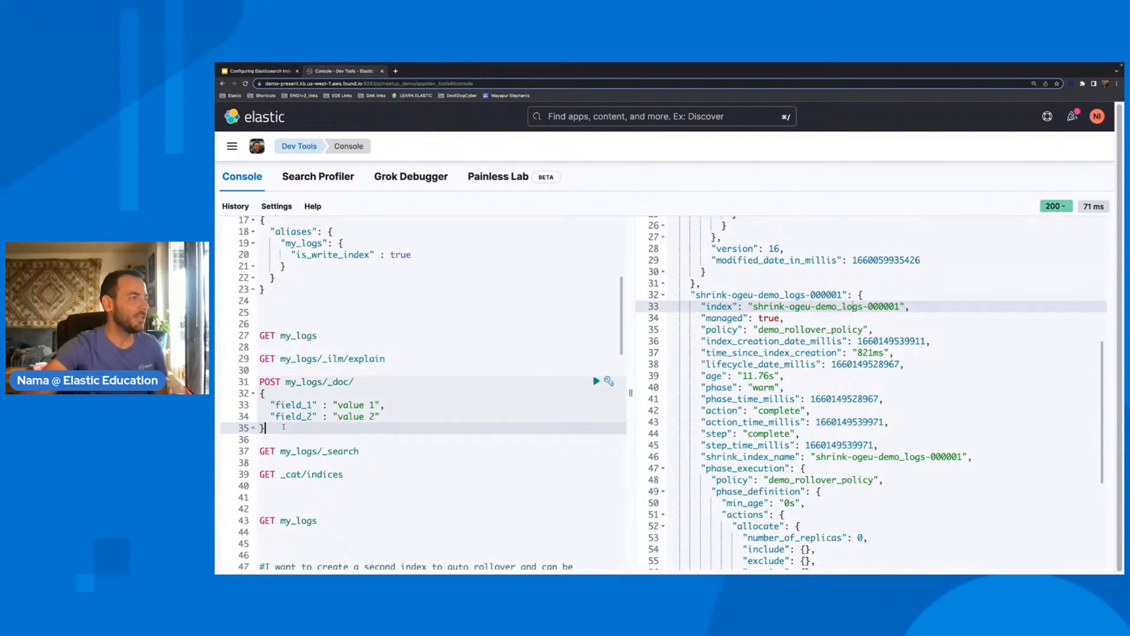
{"action": "key", "text": "ctrl+Return"}
{"action": "key", "text": "ctrl+Return"}
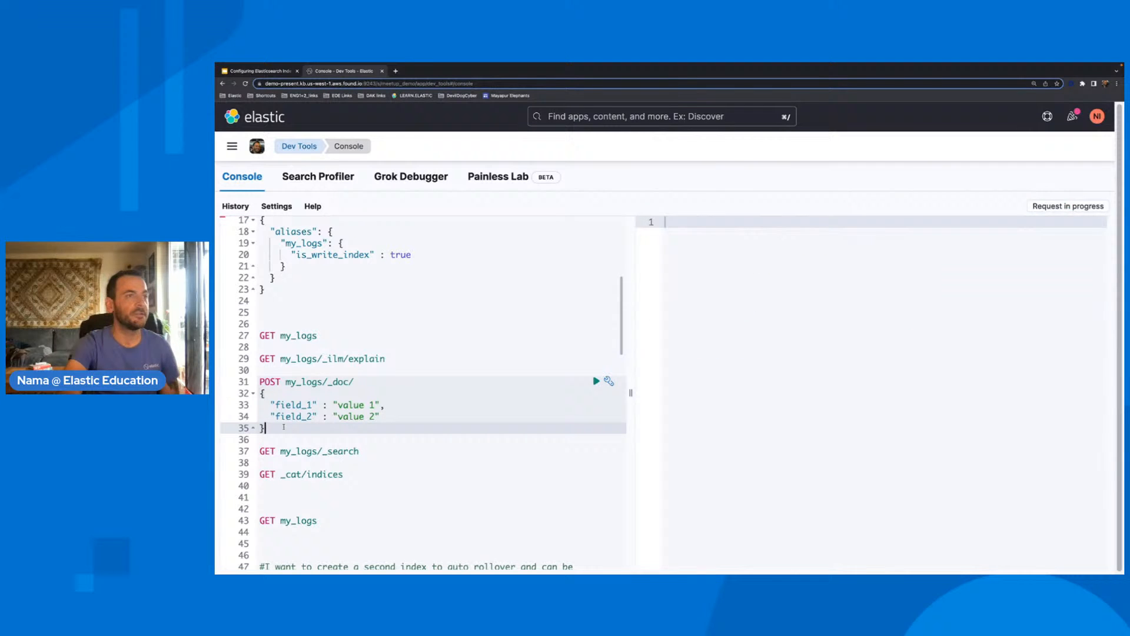
{"action": "key", "text": "ctrl+Return"}
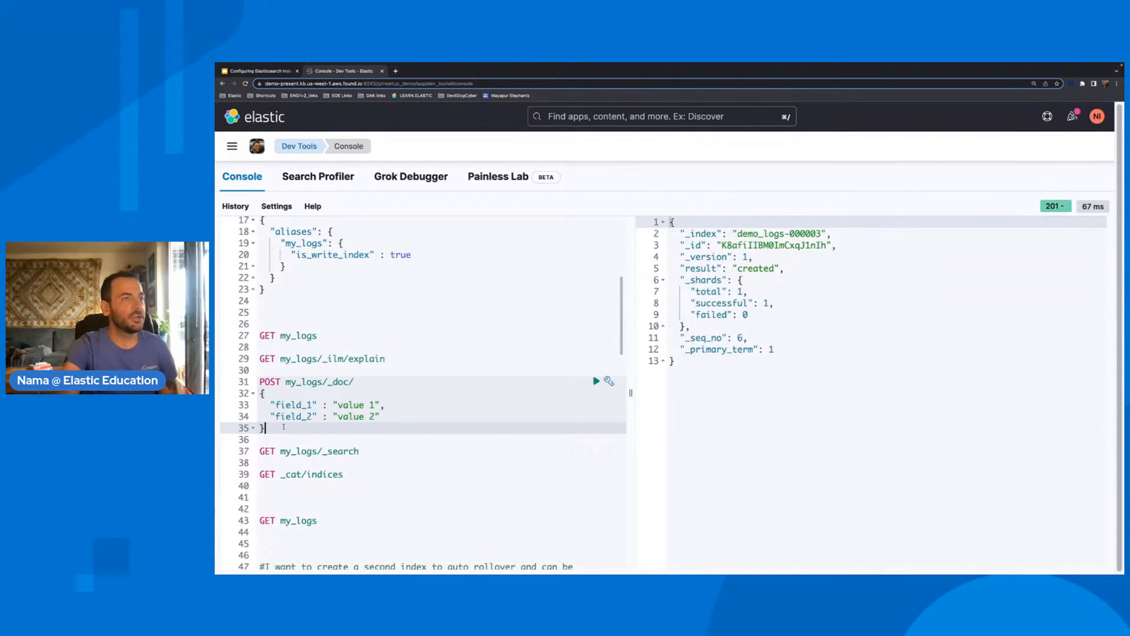
{"action": "key", "text": "ctrl+Return"}
{"action": "key", "text": "ctrl+Return"}
{"action": "key", "text": "ctrl+Return"}
{"action": "key", "text": "ctrl+Return"}
{"action": "key", "text": "ctrl+Return"}
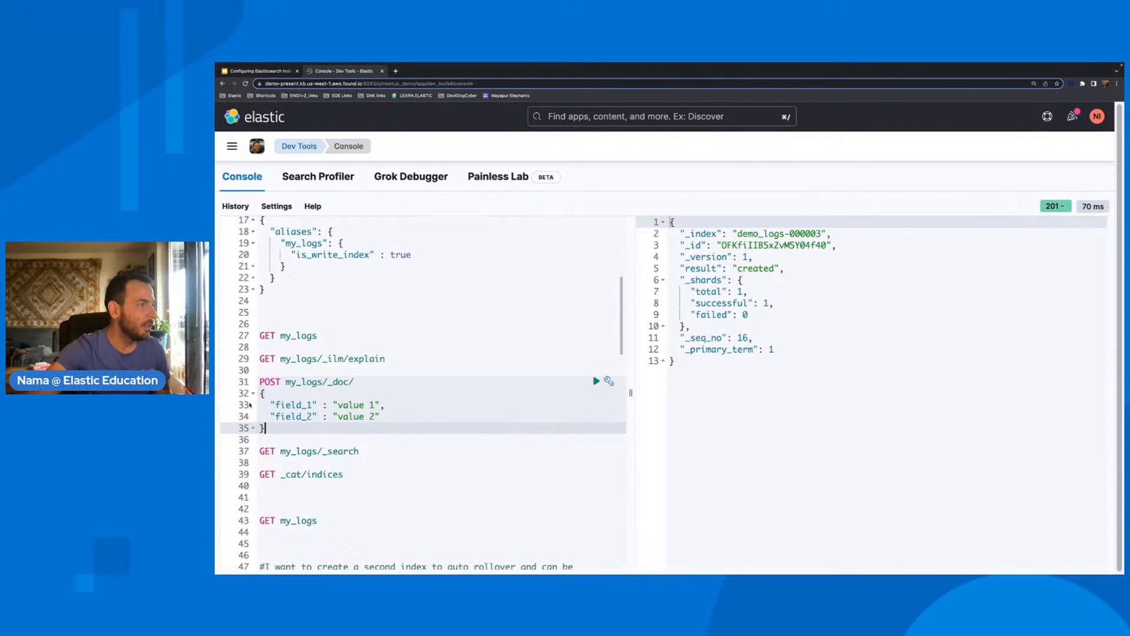
{"action": "left_click", "coordinate": [323, 381]}
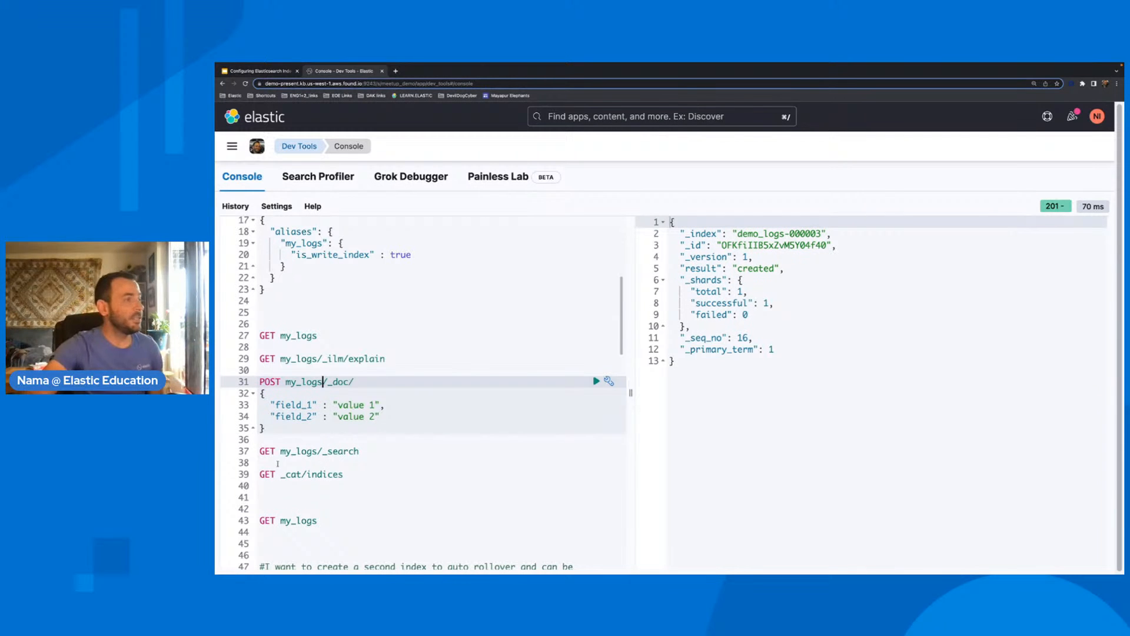
{"action": "left_click", "coordinate": [259, 451]}
{"action": "key", "text": "ctrl+Return"}
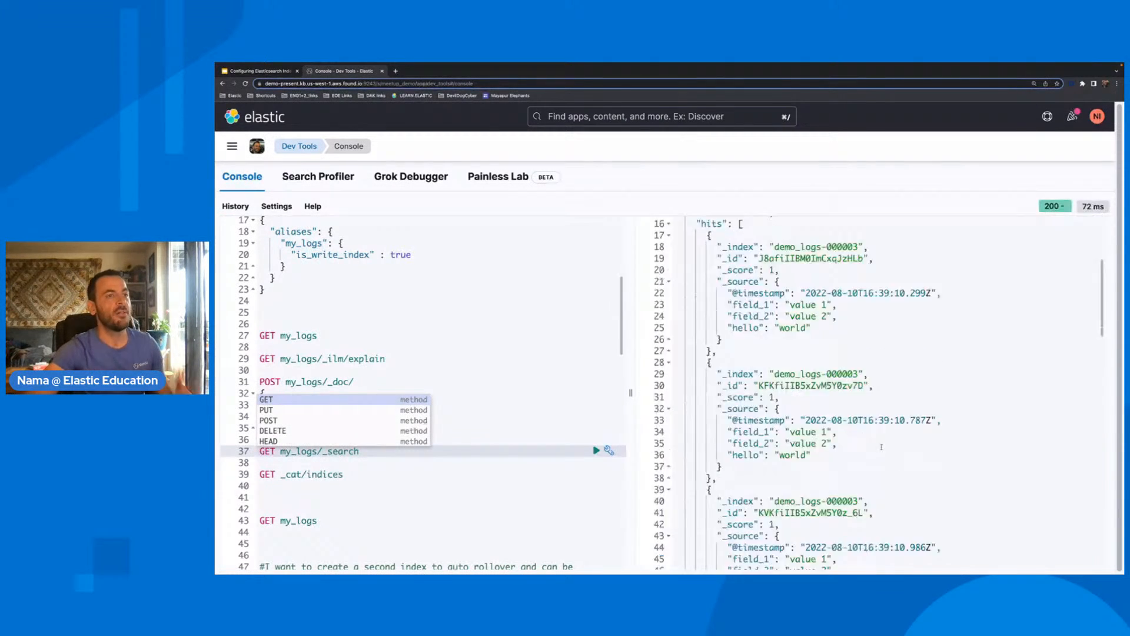
{"action": "left_click_drag", "start_coordinate": [728, 262], "coordinate": [974, 264]}
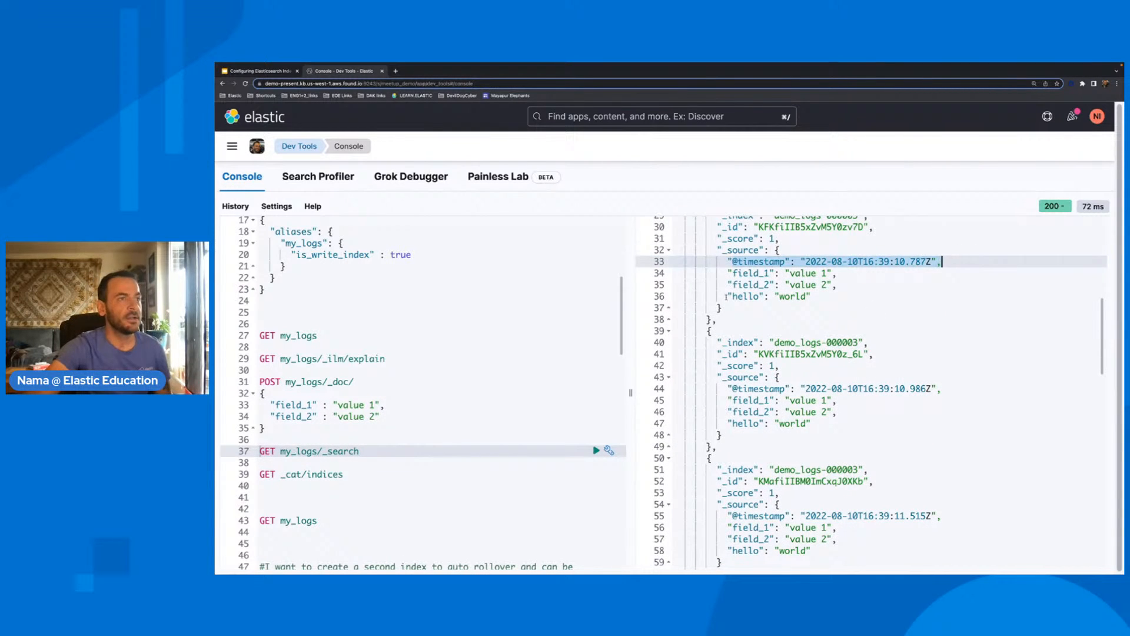
{"action": "left_click_drag", "start_coordinate": [727, 296], "coordinate": [811, 296]}
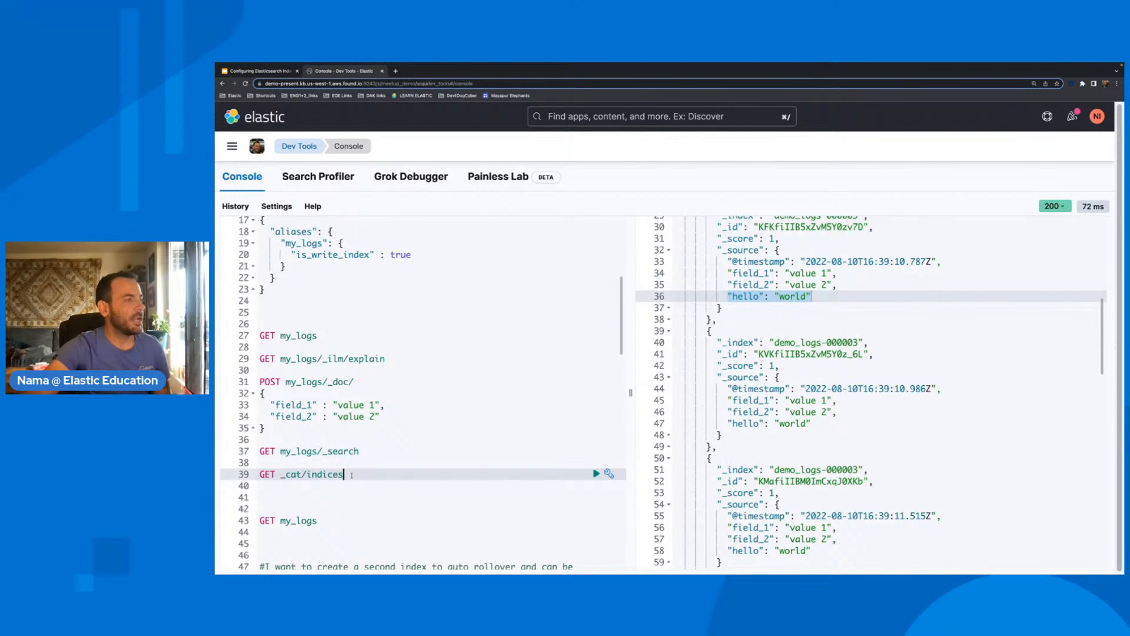
- Run GET _cat/indices, widen the response area, and compare the names and shard counts of the demo_logs indices
{"action": "left_click", "coordinate": [351, 474]}
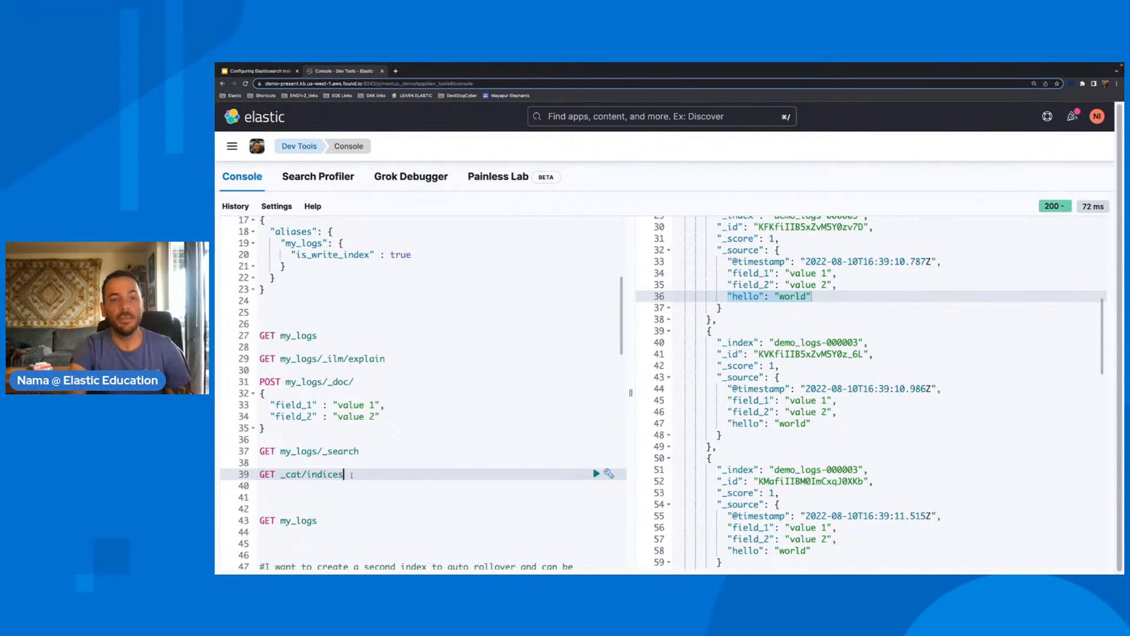
{"action": "key", "text": "super+Return"}
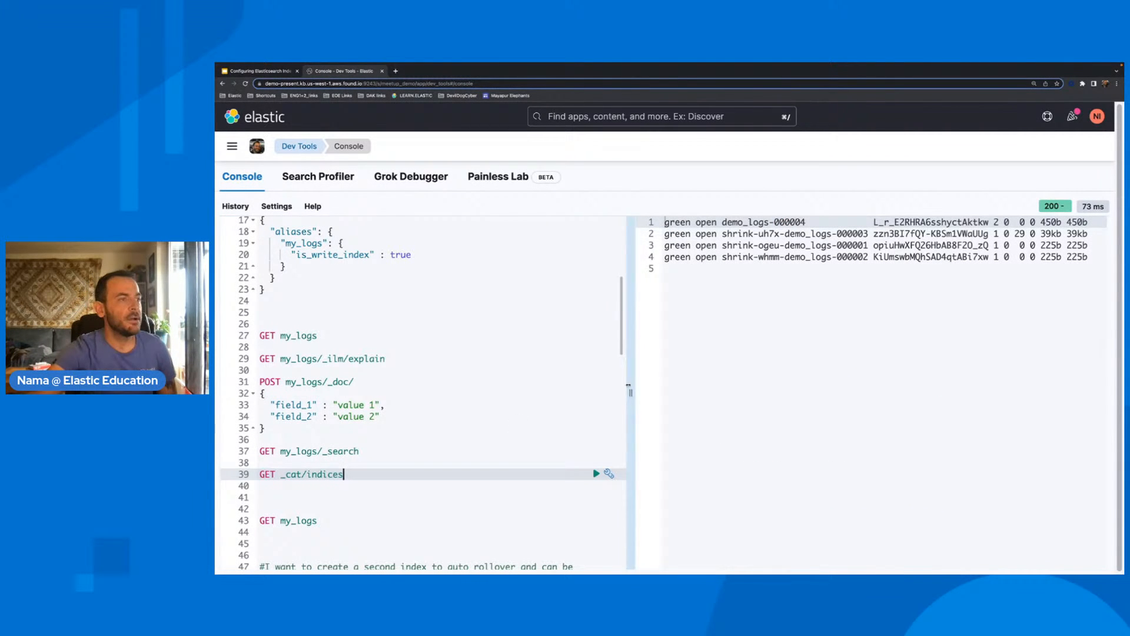
{"action": "left_click_drag", "start_coordinate": [631, 392], "coordinate": [524, 393]}
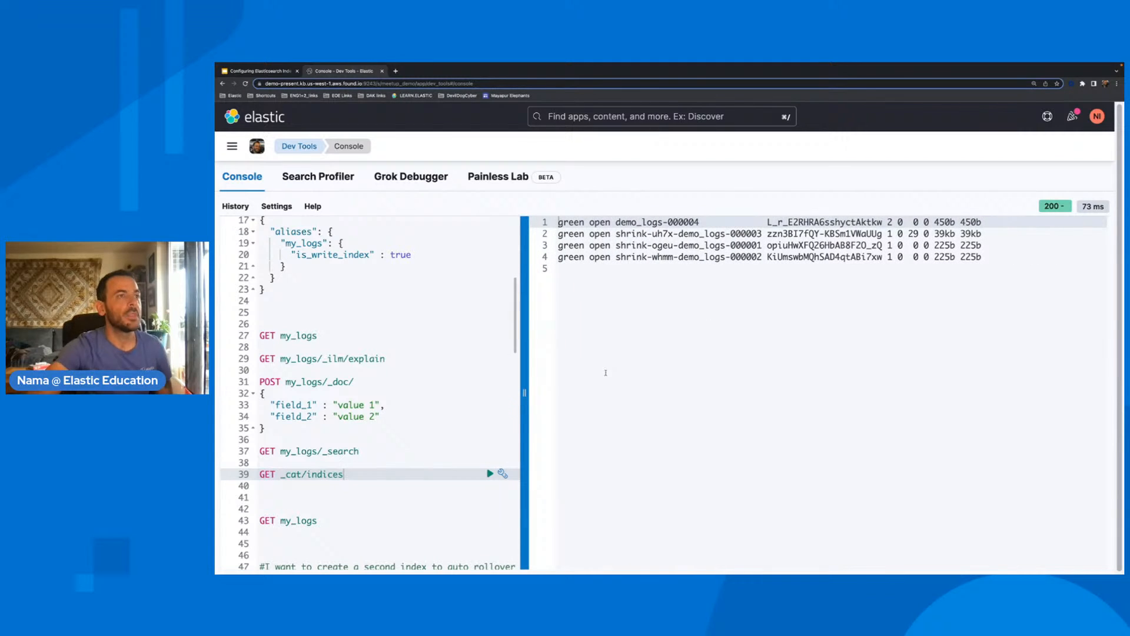
{"action": "left_click_drag", "start_coordinate": [764, 245], "coordinate": [607, 245]}
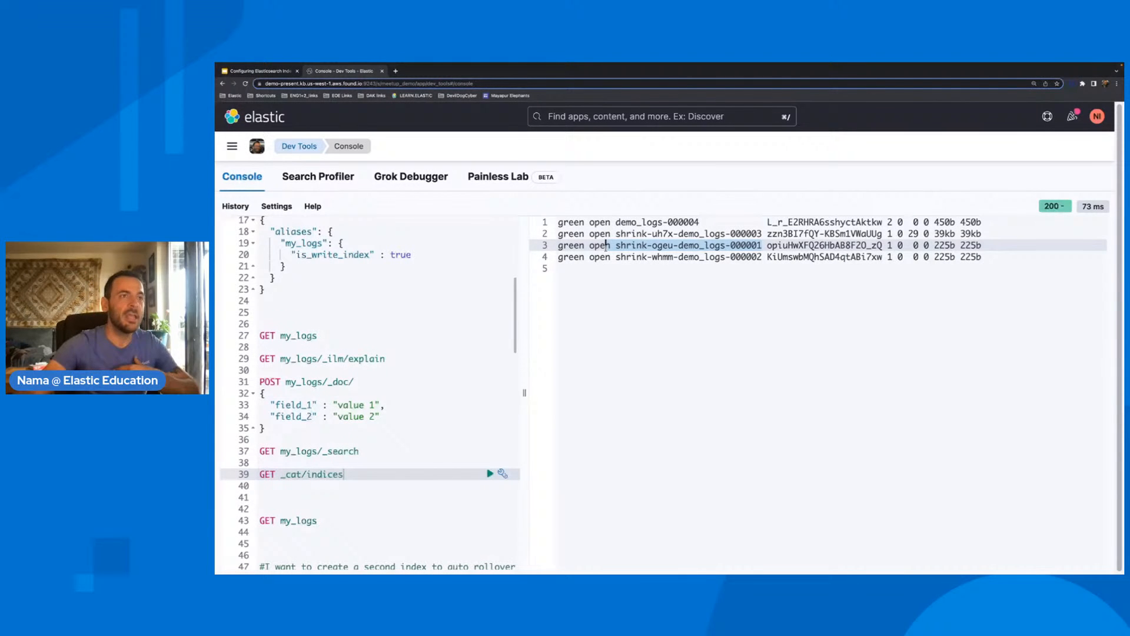
{"action": "left_click", "coordinate": [874, 222]}
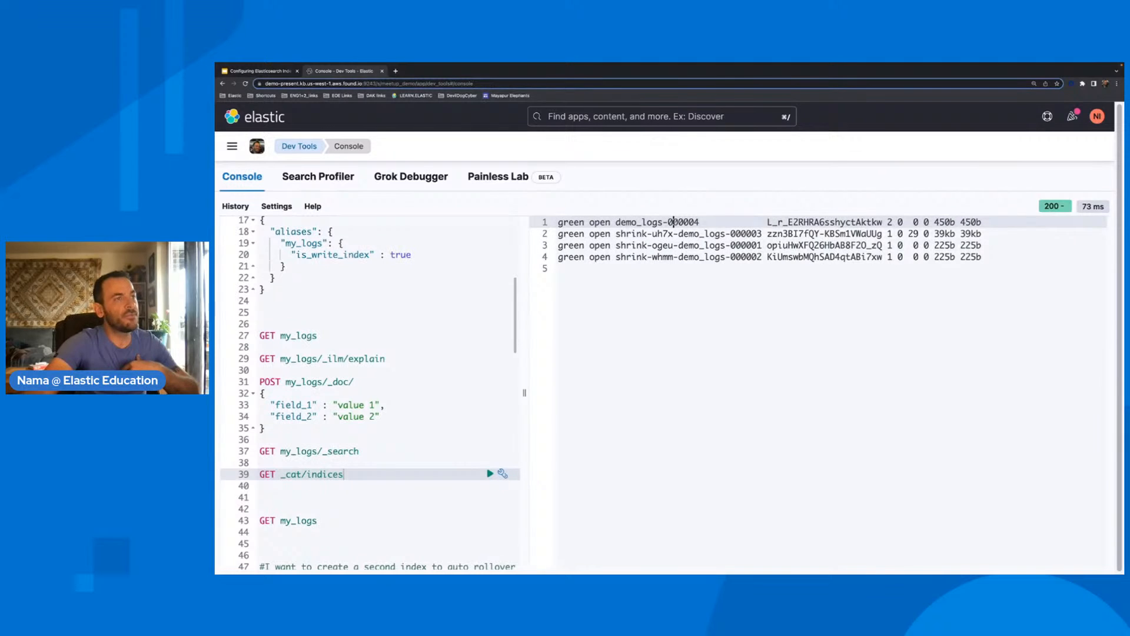
{"action": "left_click_drag", "start_coordinate": [889, 222], "coordinate": [893, 222]}
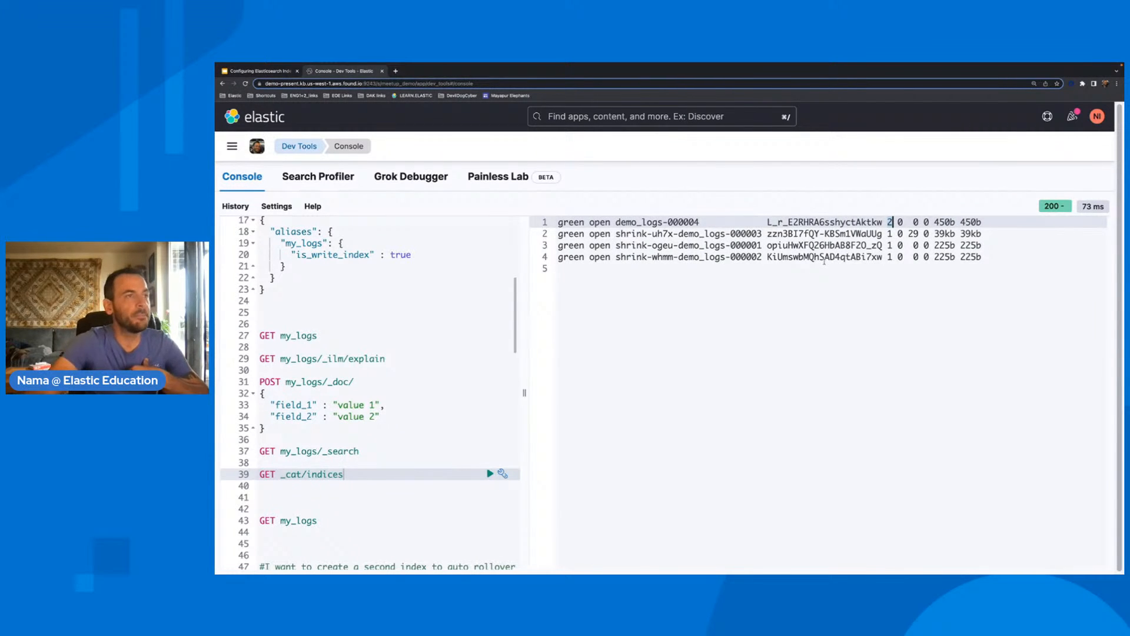
- Compare the shrunken demo_logs indices in the listing, and rerun GET _cat/indices to refresh the list
{"action": "left_click_drag", "start_coordinate": [616, 245], "coordinate": [920, 246]}
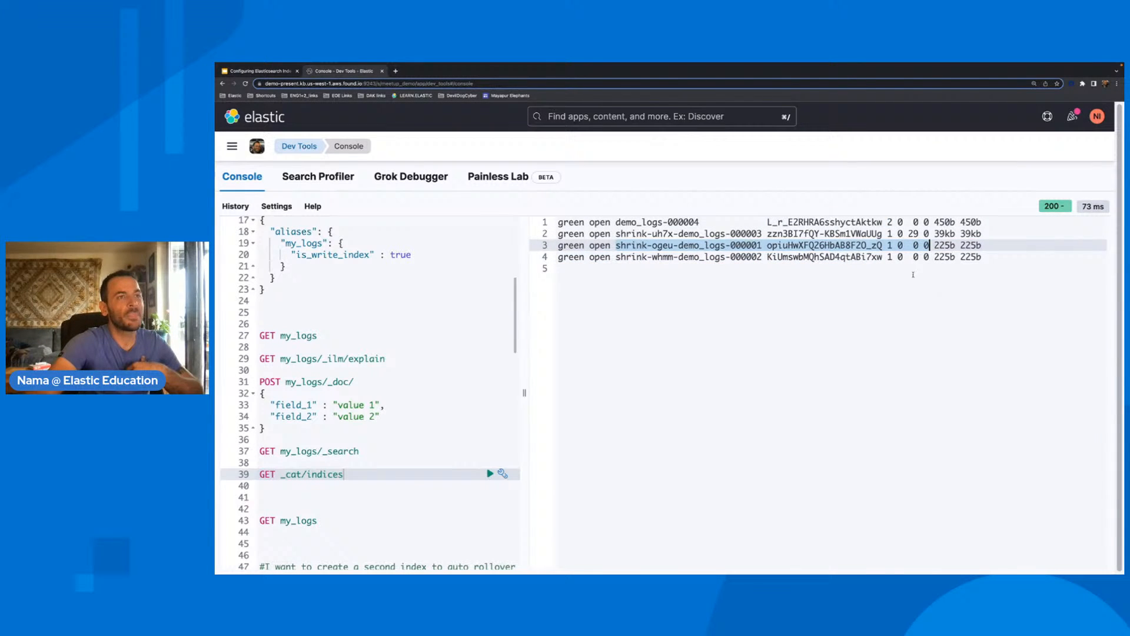
{"action": "left_click_drag", "start_coordinate": [762, 234], "coordinate": [669, 234]}
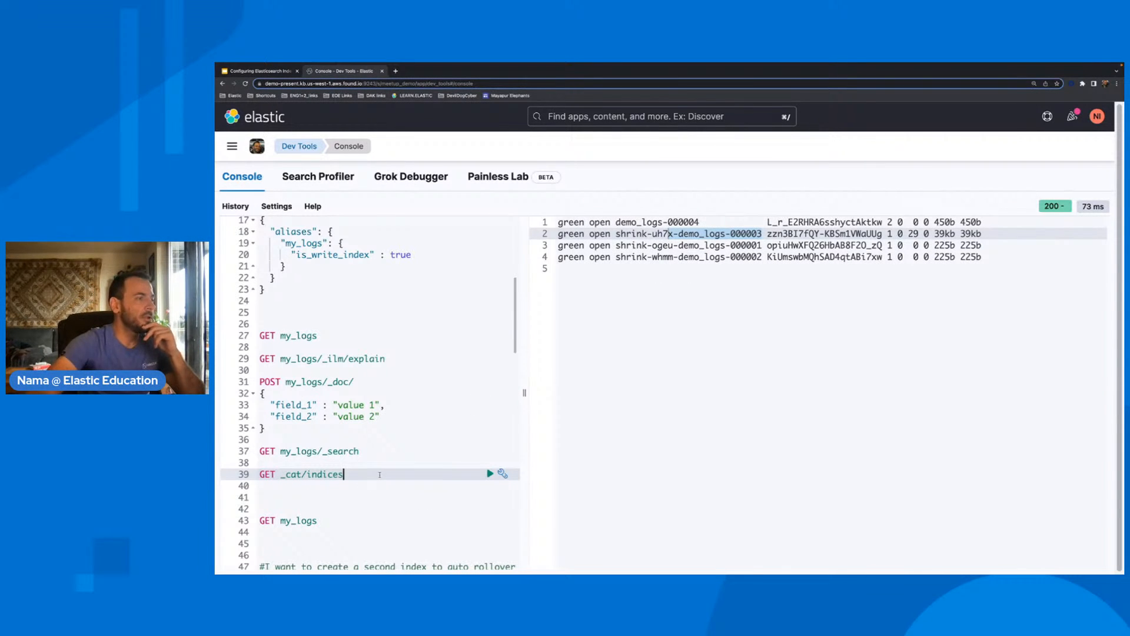
{"action": "key", "text": "super+Return"}
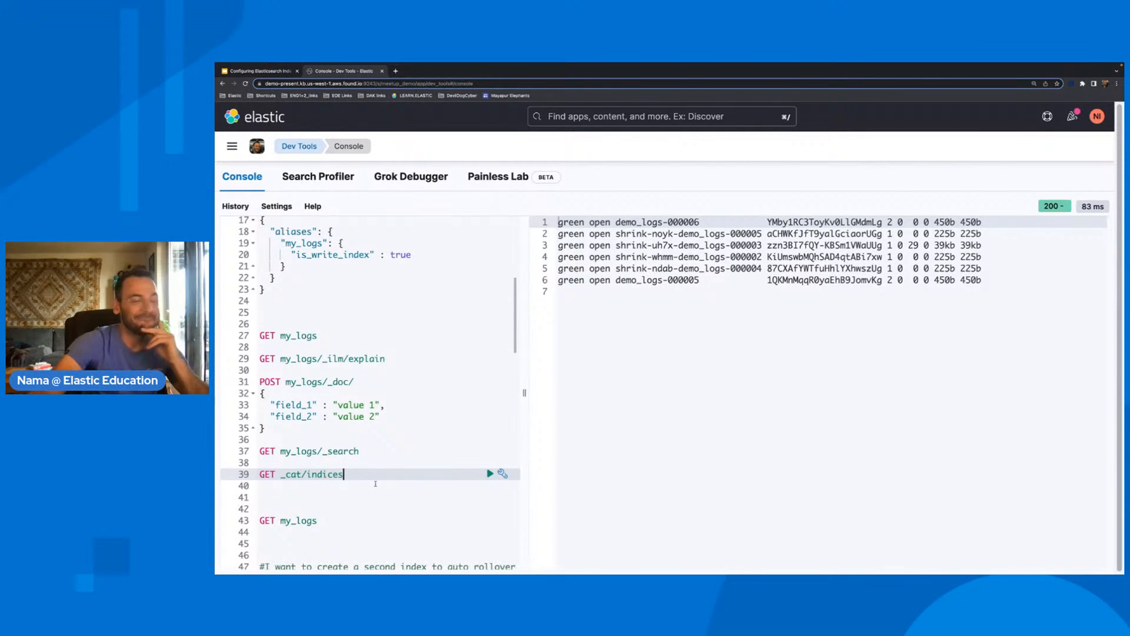
- Run GET my_logs and examine the aliases, lifecycle settings and shard counts of the indices behind the alias
{"action": "scroll", "coordinate": [341, 448], "scroll_direction": "down", "scroll_amount": 1}
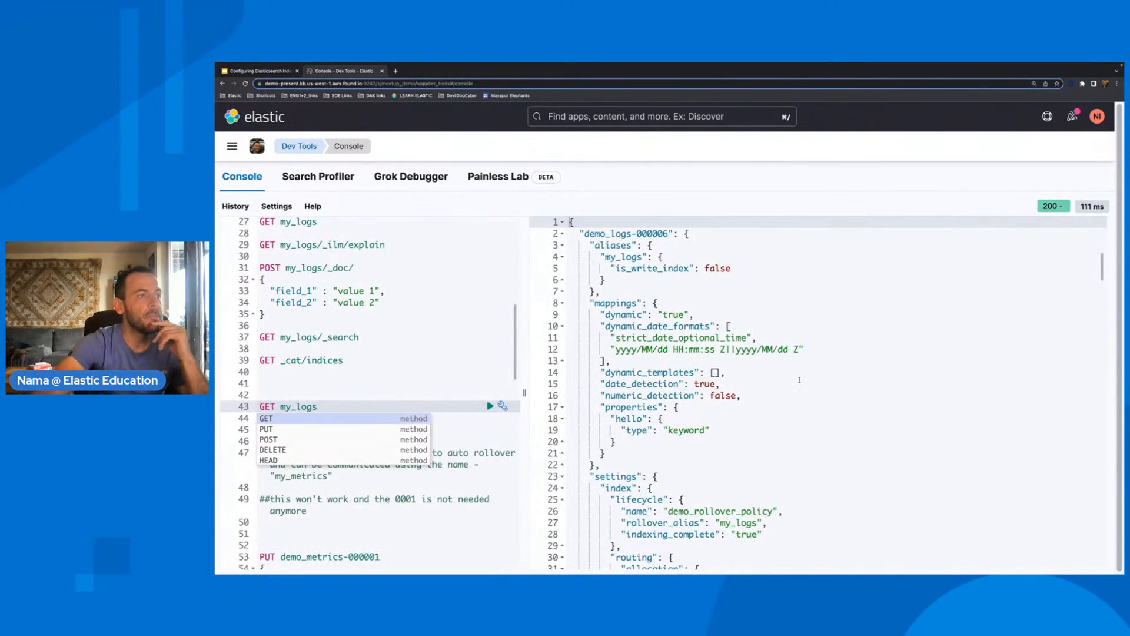
{"action": "scroll", "coordinate": [800, 379], "scroll_direction": "down", "scroll_amount": 20}
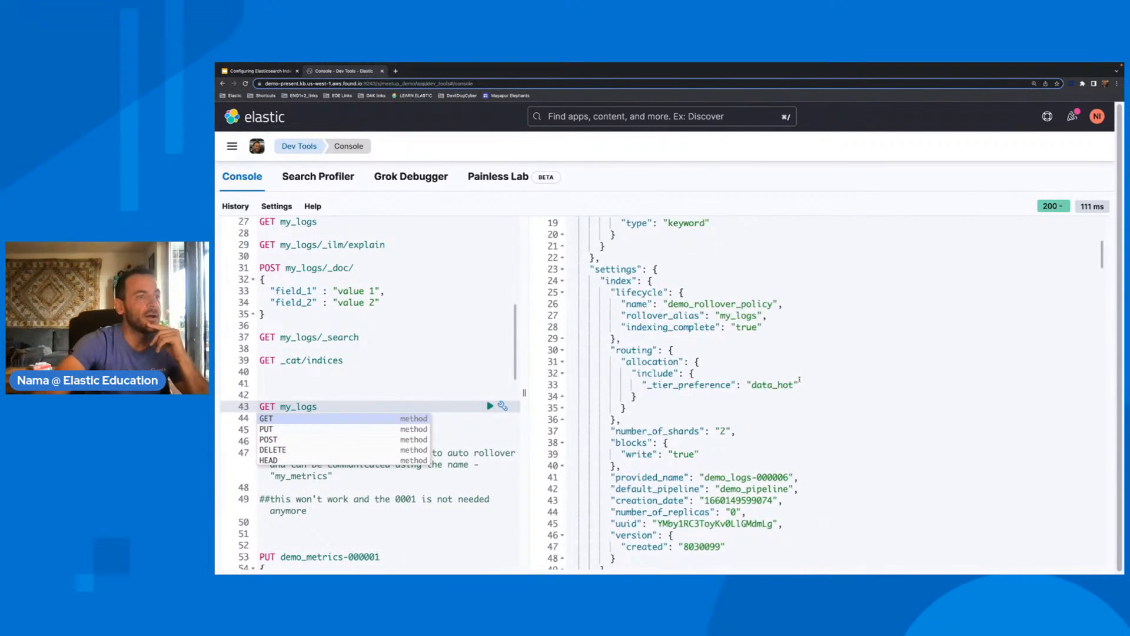
{"action": "scroll", "coordinate": [799, 380], "scroll_direction": "down", "scroll_amount": 1}
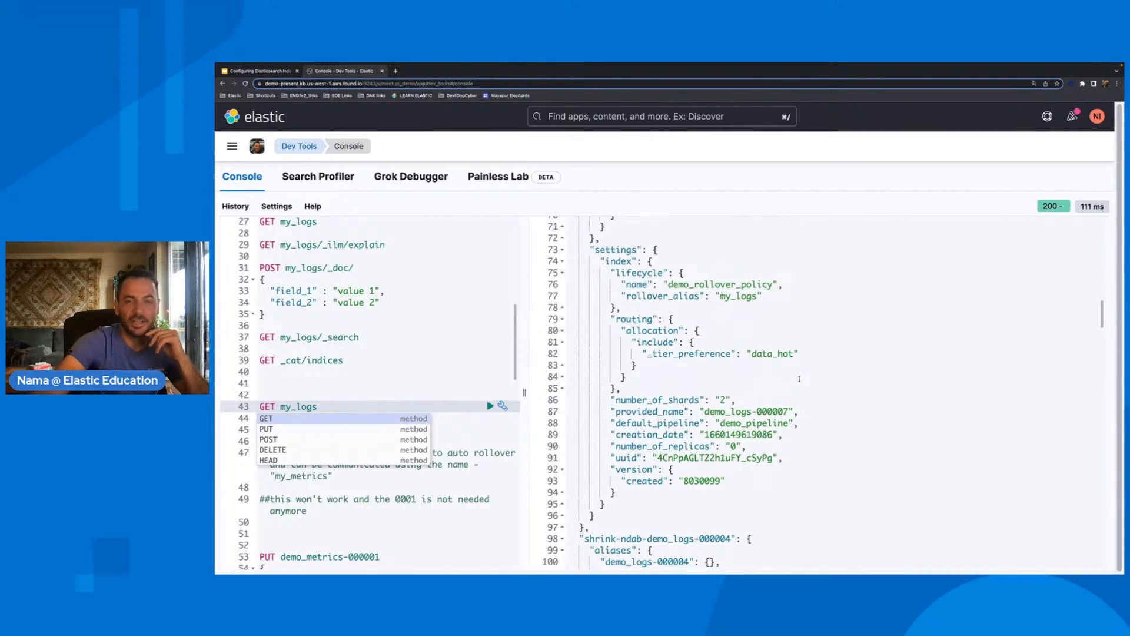
{"action": "scroll", "coordinate": [800, 378], "scroll_direction": "up", "scroll_amount": 20}
{"action": "left_click", "coordinate": [342, 476]}
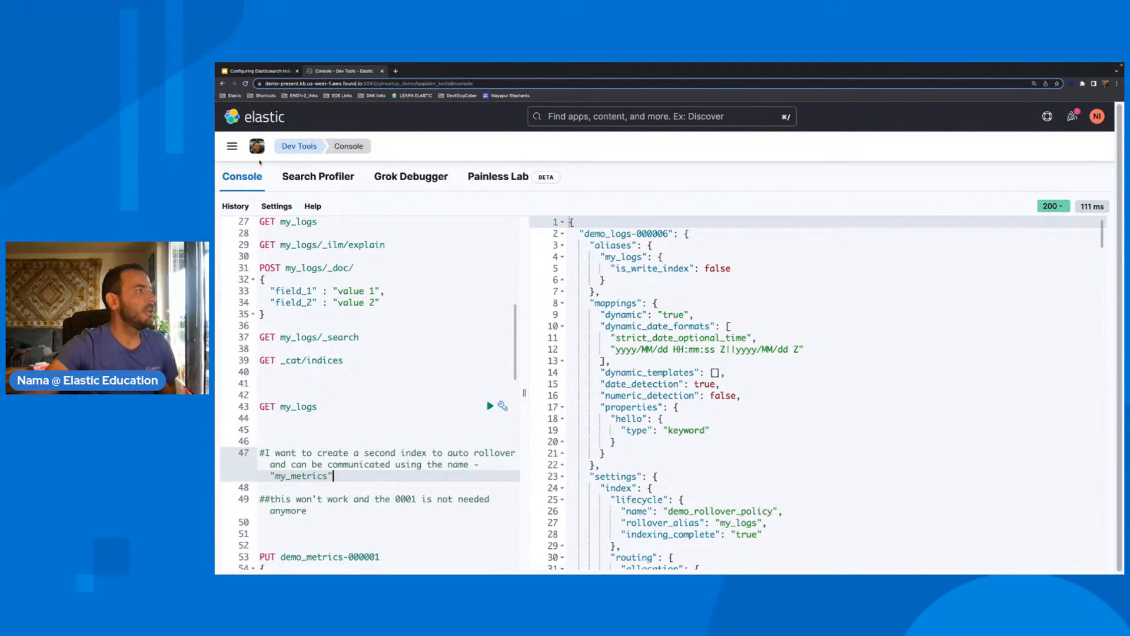
- Open the index templates list in Stack Management's Index Management and exclude managed templates from the view
{"action": "left_click", "coordinate": [232, 147]}
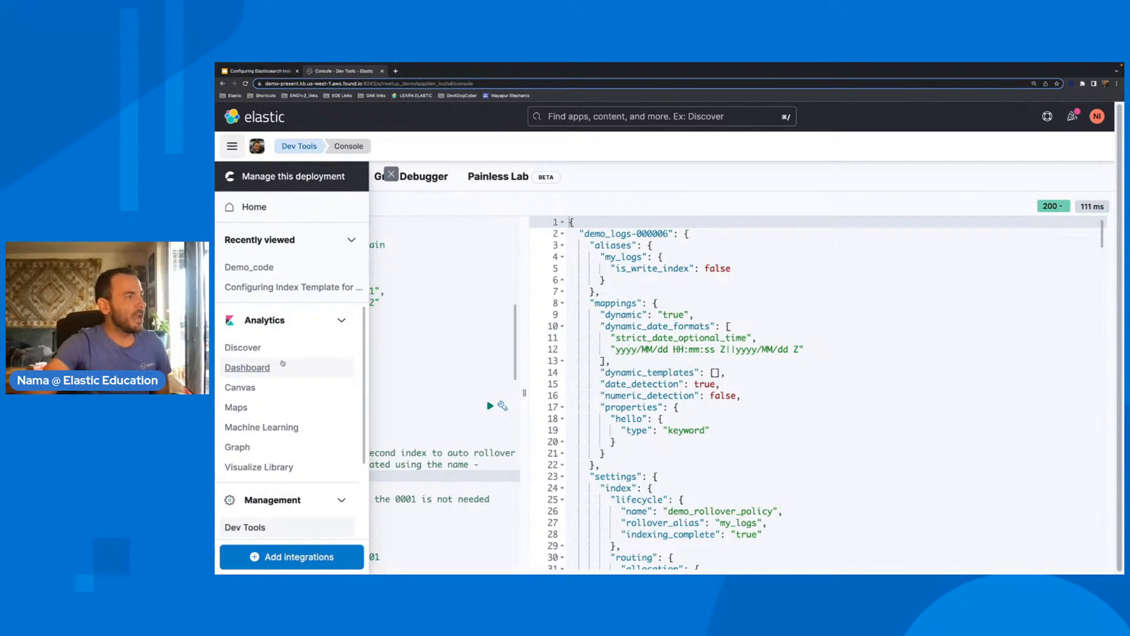
{"action": "scroll", "coordinate": [283, 364], "scroll_direction": "down", "scroll_amount": 2}
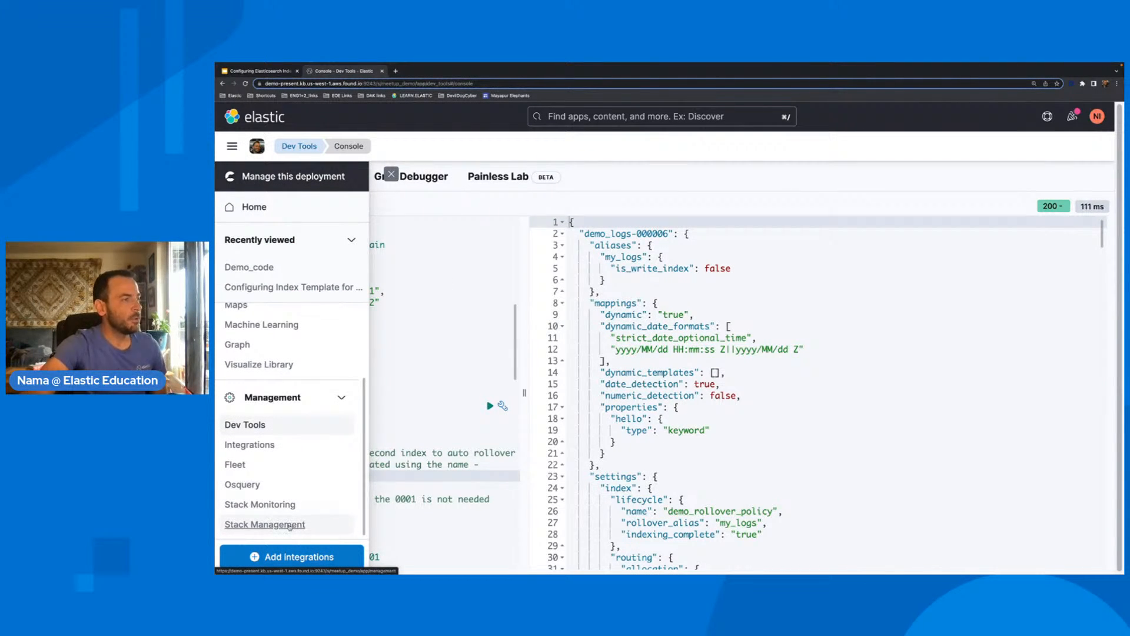
{"action": "left_click", "coordinate": [289, 525]}
{"action": "left_click", "coordinate": [295, 306]}
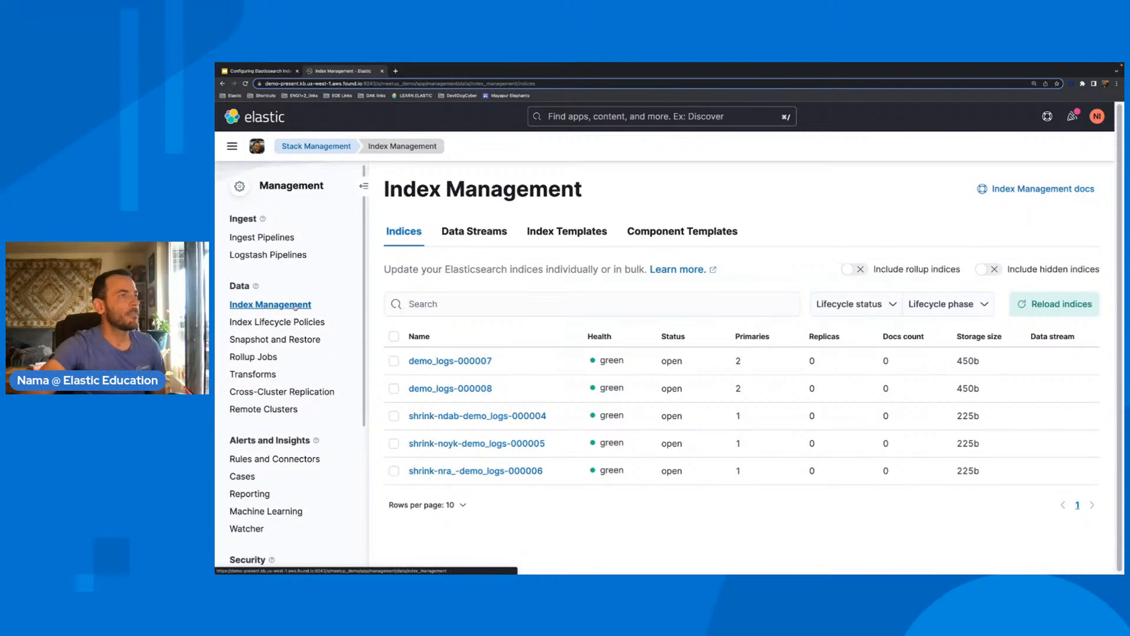
{"action": "left_click", "coordinate": [567, 231]}
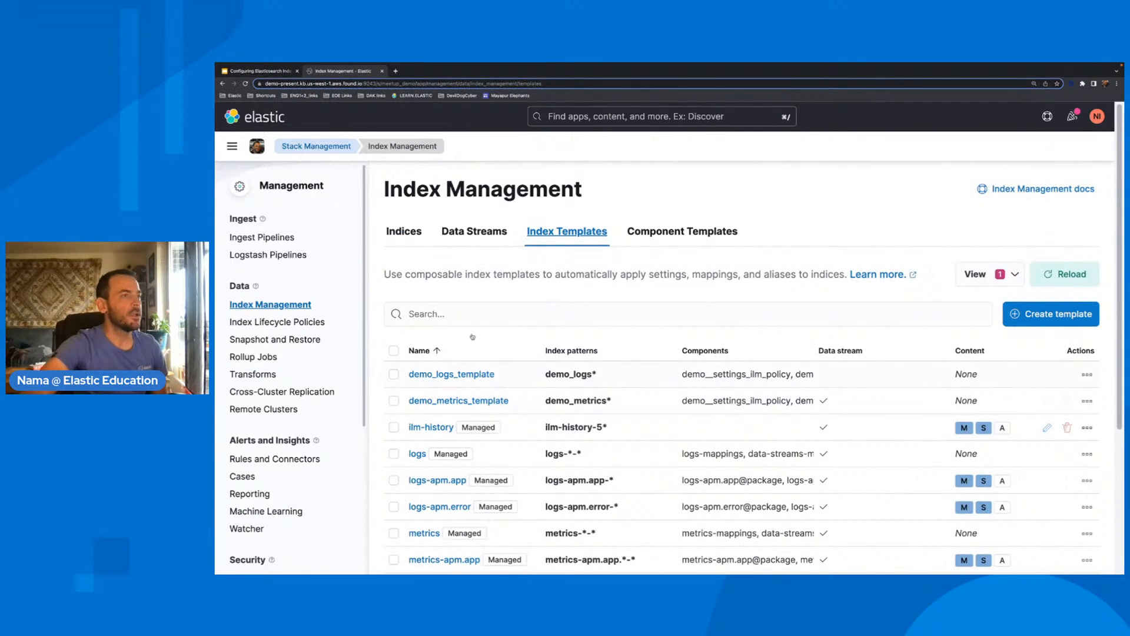
{"action": "left_click", "coordinate": [978, 274]}
{"action": "left_click", "coordinate": [982, 302]}
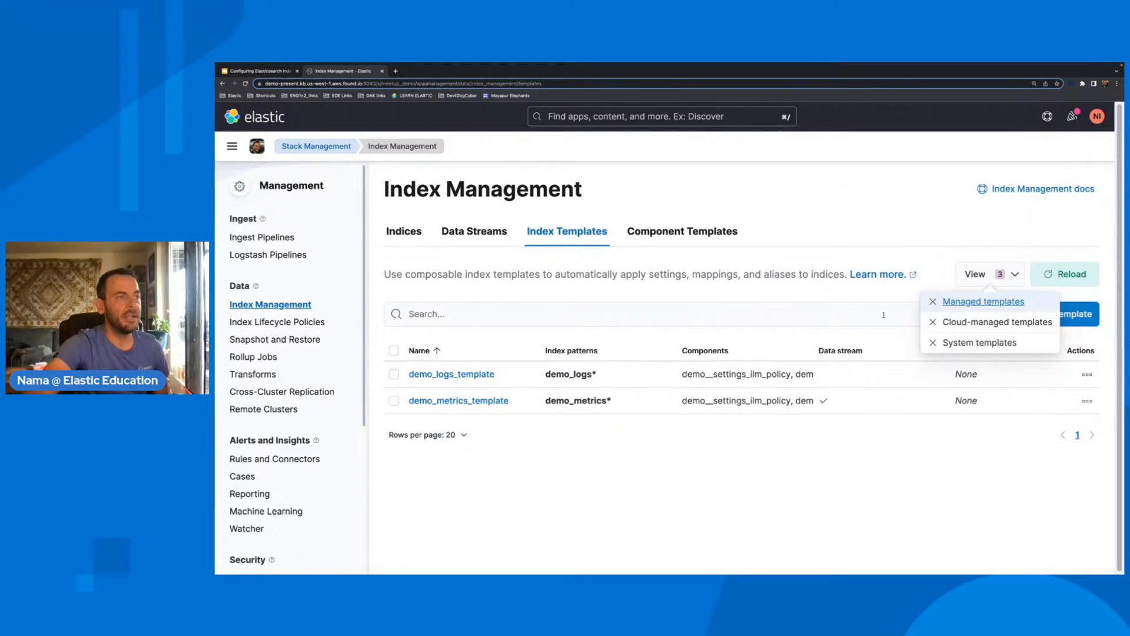
- Open demo_metrics_template and inspect the rollover alias in its preview and the data stream setting in its summary
{"action": "left_click", "coordinate": [445, 402]}
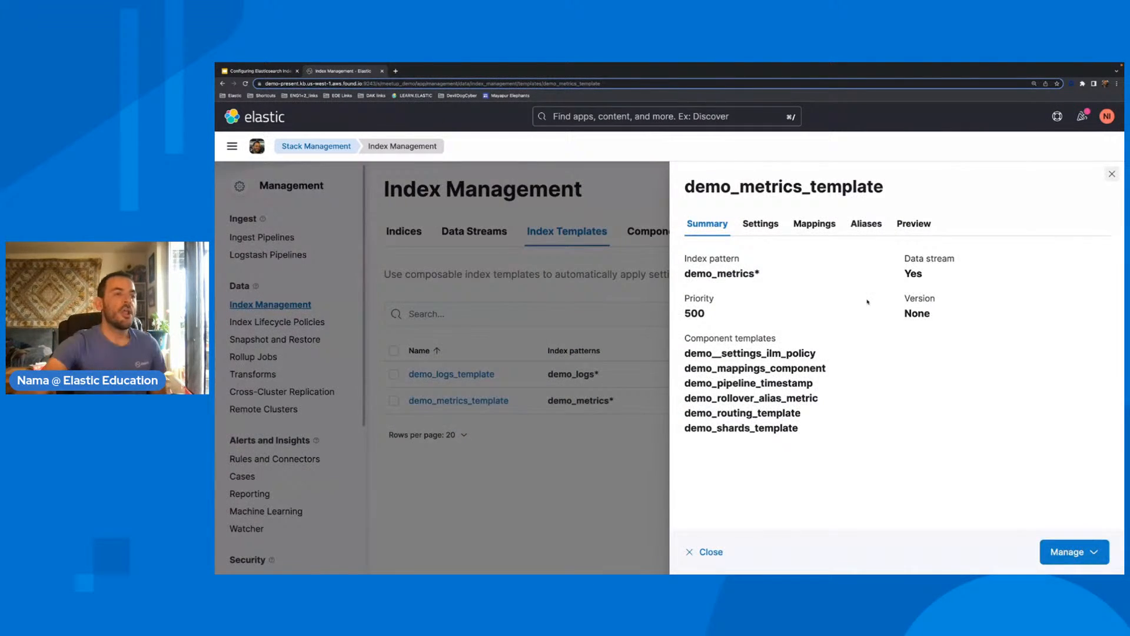
{"action": "left_click", "coordinate": [924, 229]}
{"action": "left_click_drag", "start_coordinate": [747, 364], "coordinate": [887, 367]}
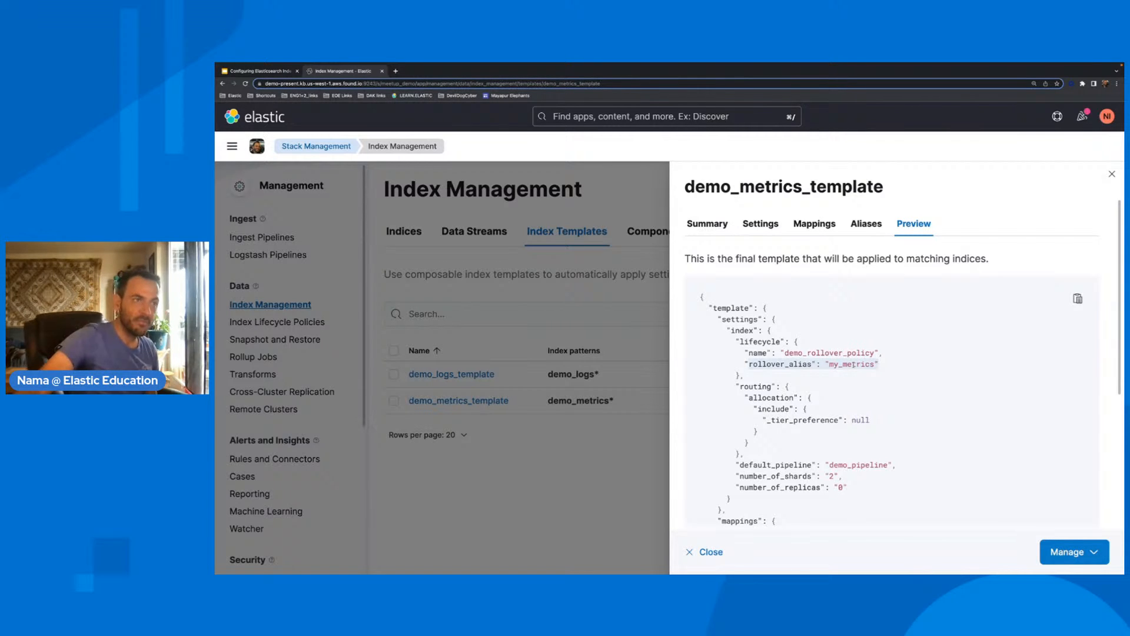
{"action": "left_click", "coordinate": [707, 225]}
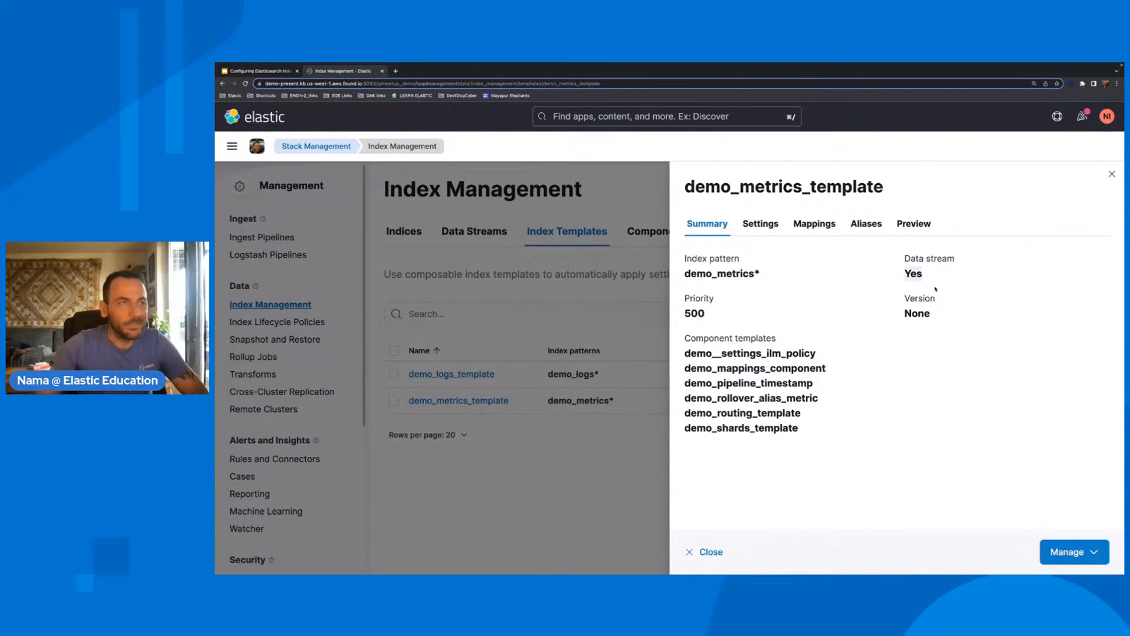
- Return to the Dev Tools Console, try to create demo_metrics-000001 with my_metrics as write alias, and read the response
{"action": "left_click", "coordinate": [232, 146]}
{"action": "scroll", "coordinate": [272, 371], "scroll_direction": "down", "scroll_amount": 3}
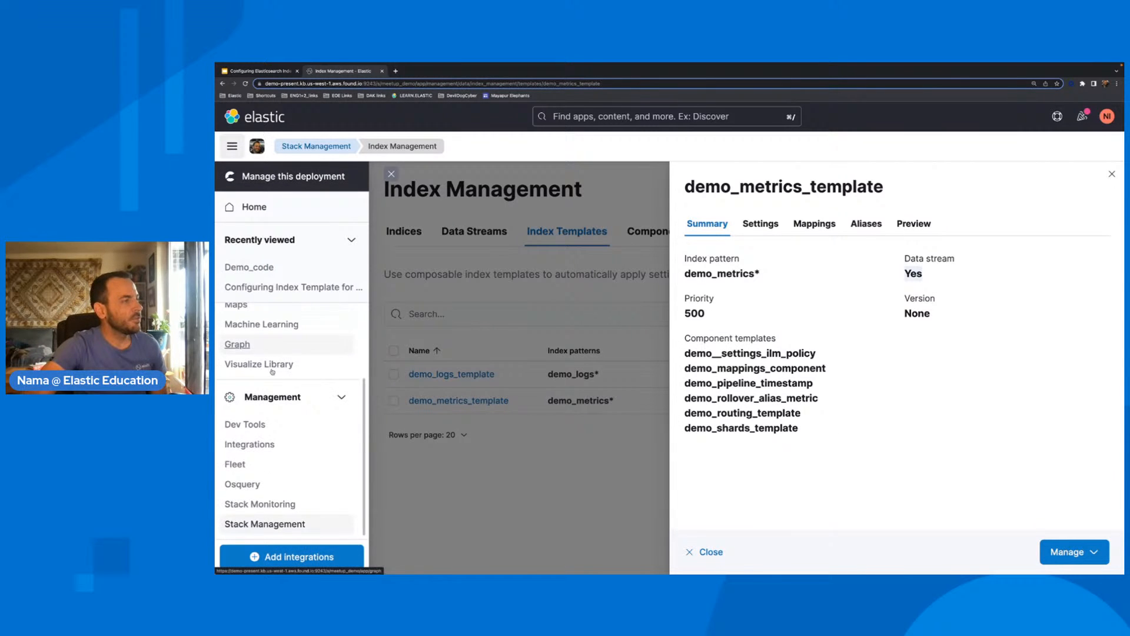
{"action": "left_click", "coordinate": [251, 426]}
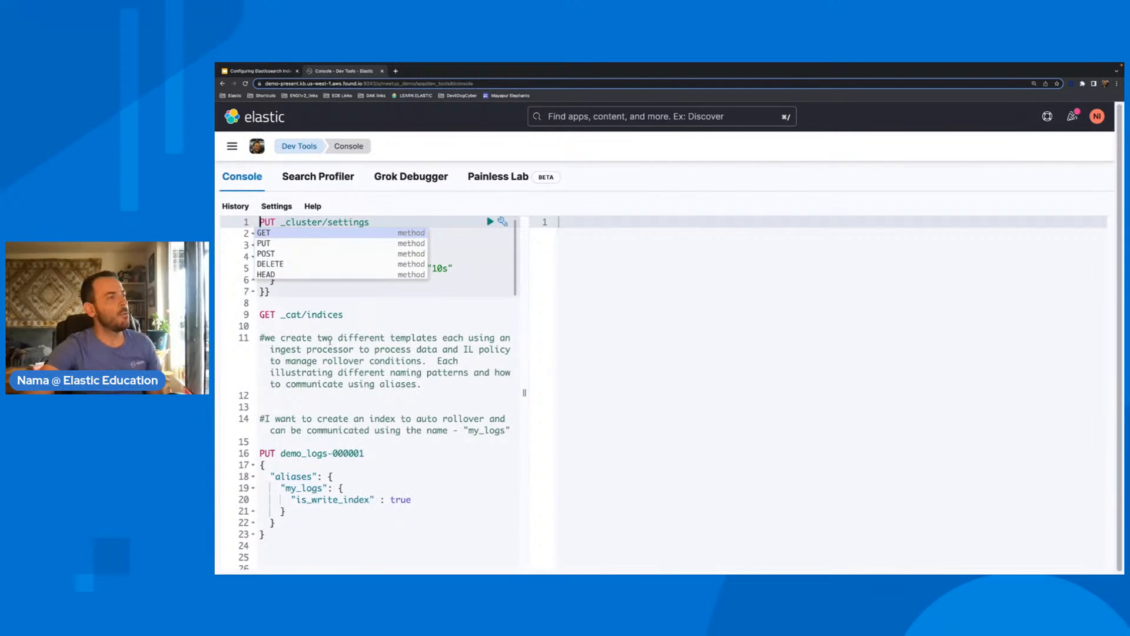
{"action": "scroll", "coordinate": [330, 340], "scroll_direction": "down", "scroll_amount": 5}
{"action": "scroll", "coordinate": [390, 423], "scroll_direction": "up", "scroll_amount": 1}
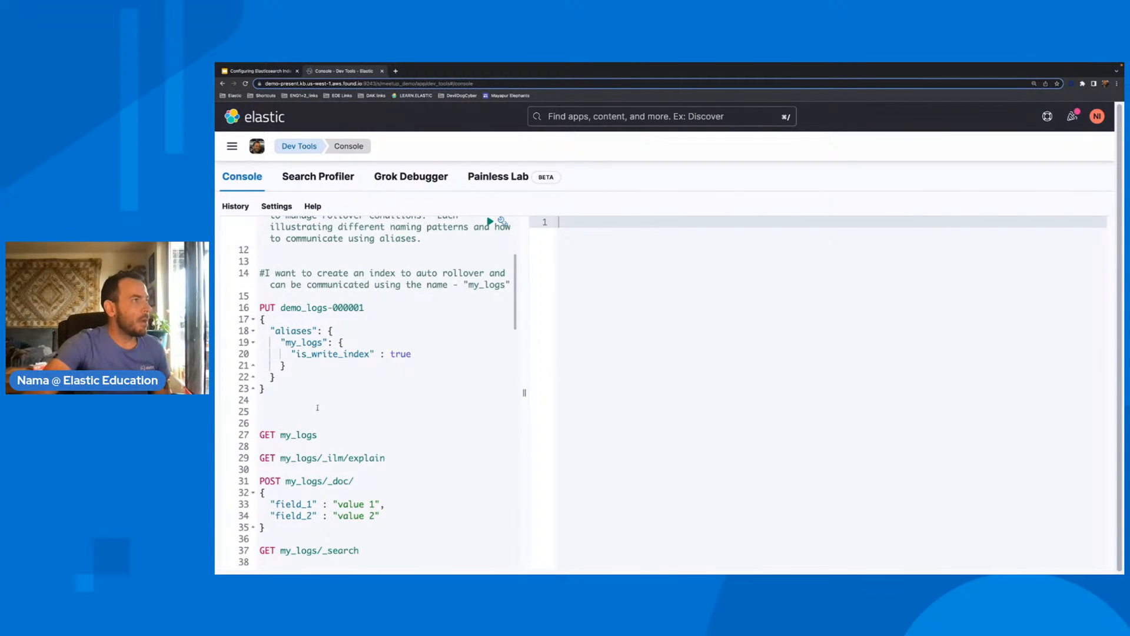
{"action": "scroll", "coordinate": [317, 408], "scroll_direction": "down", "scroll_amount": 10}
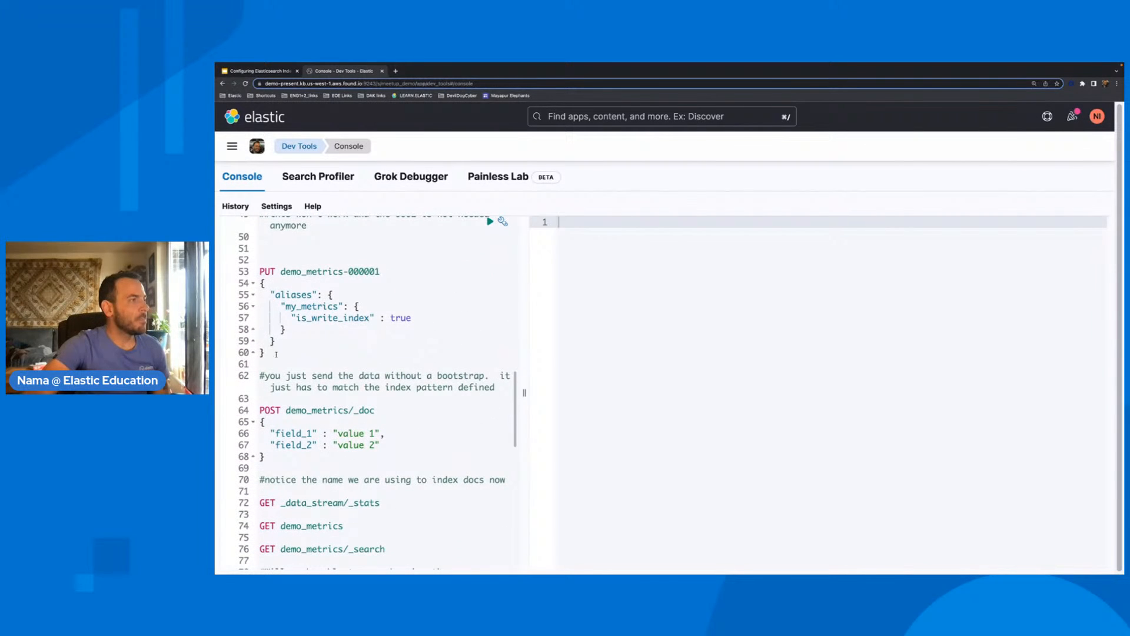
{"action": "left_click", "coordinate": [274, 352]}
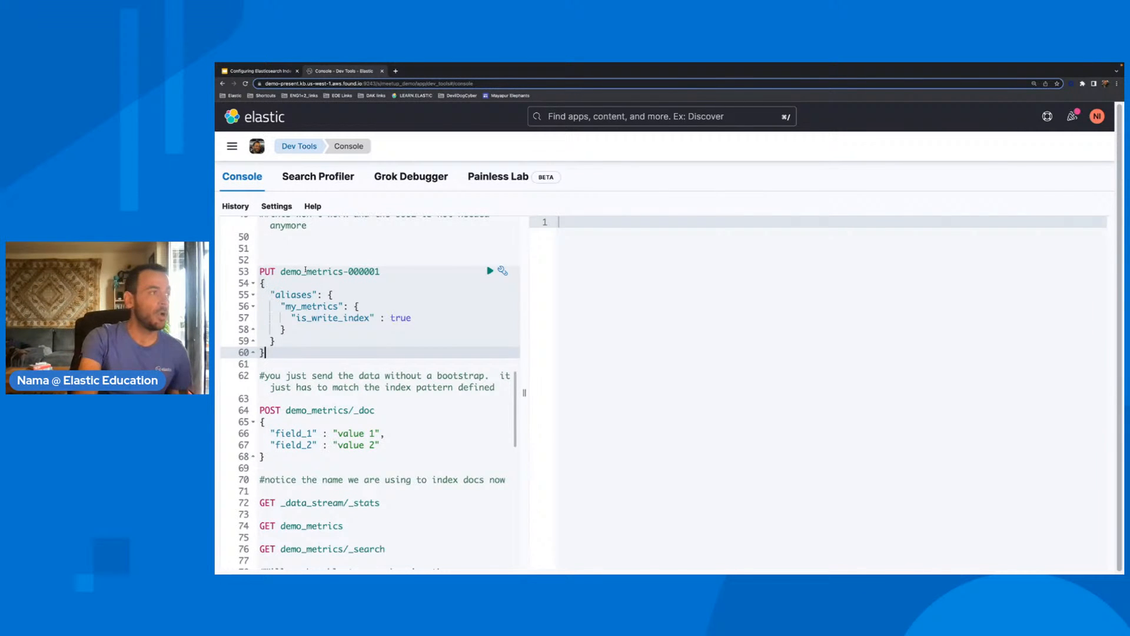
{"action": "key", "text": "super+Return"}
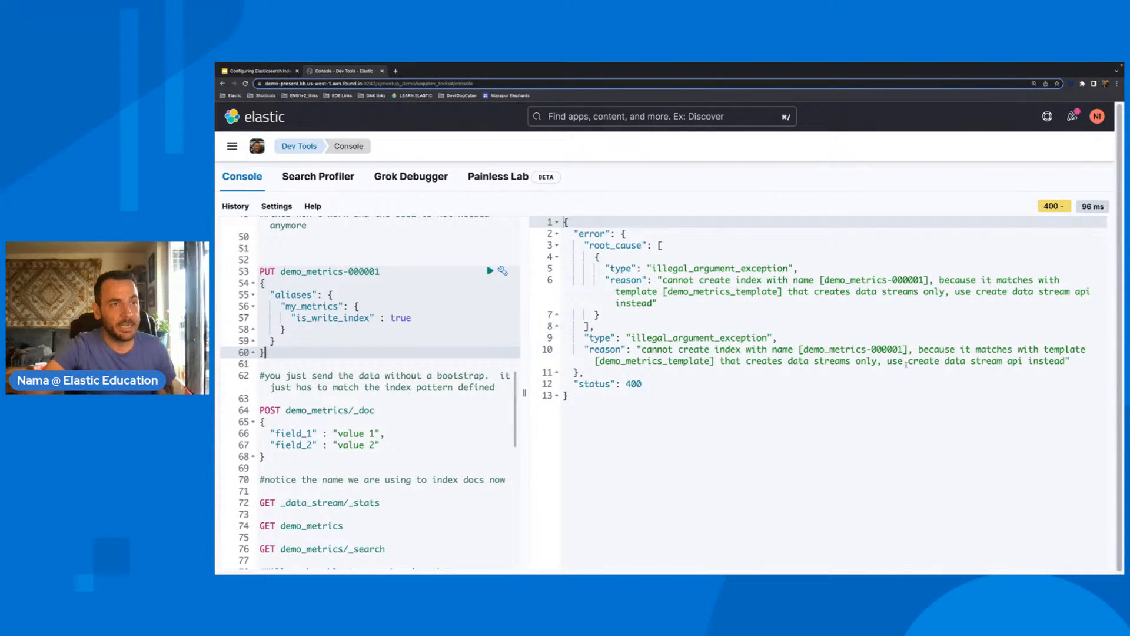
{"action": "left_click_drag", "start_coordinate": [909, 361], "coordinate": [1003, 361]}
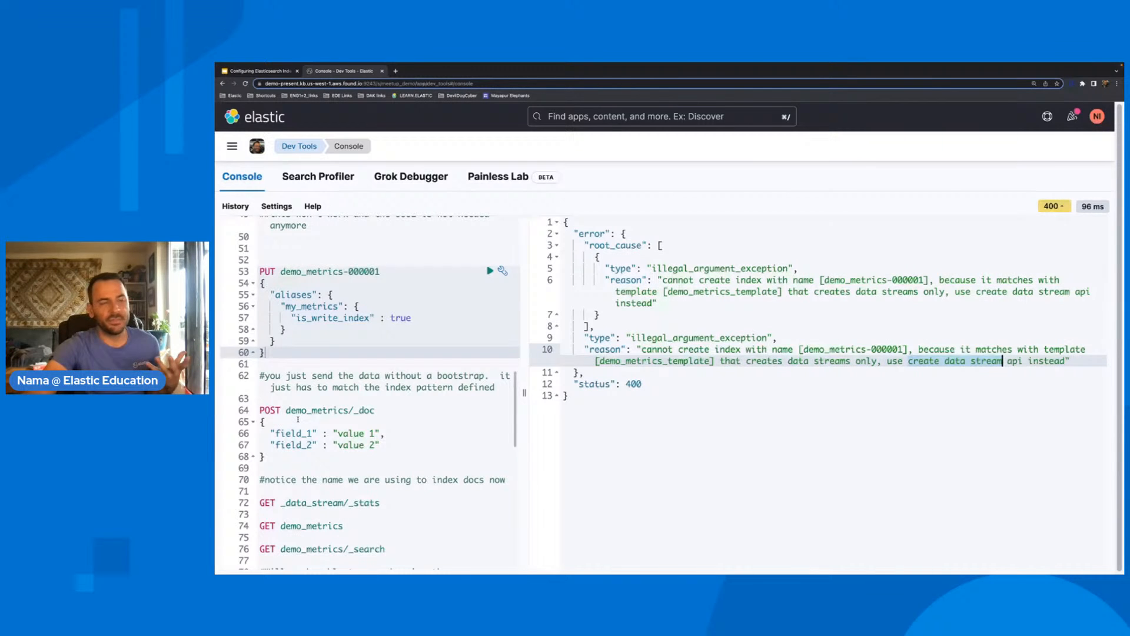
- Index several documents with field_1 "value 1" and field_2 "value 2" through POST demo_metrics/_doc, and inspect the backing index name
{"action": "scroll", "coordinate": [306, 406], "scroll_direction": "down", "scroll_amount": 5}
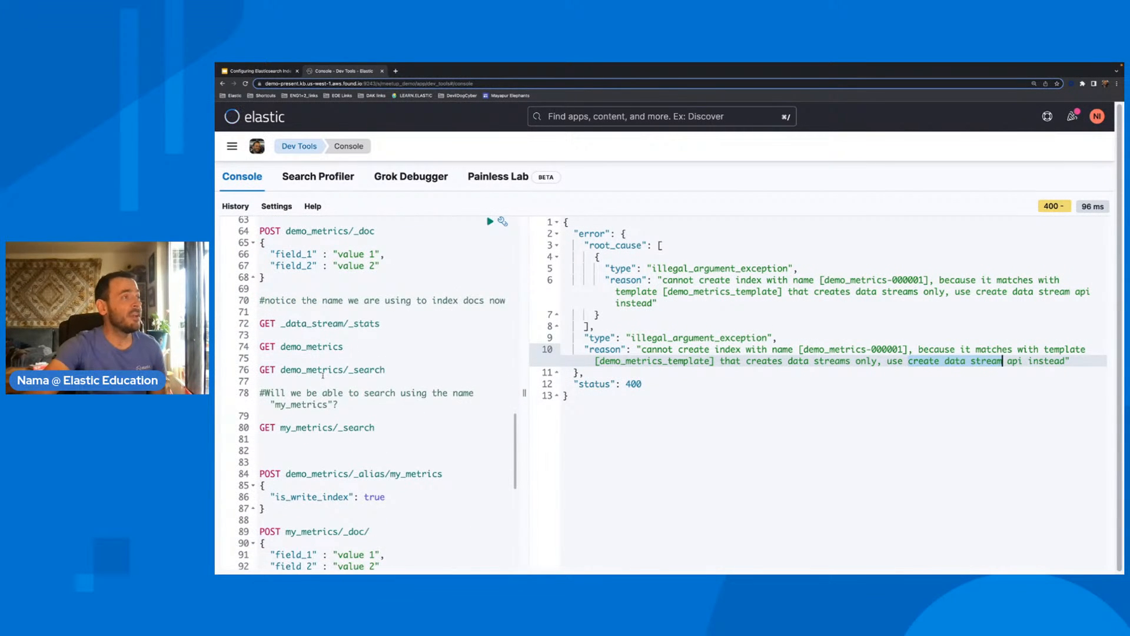
{"action": "scroll", "coordinate": [323, 375], "scroll_direction": "up", "scroll_amount": 2}
{"action": "left_click", "coordinate": [272, 345]}
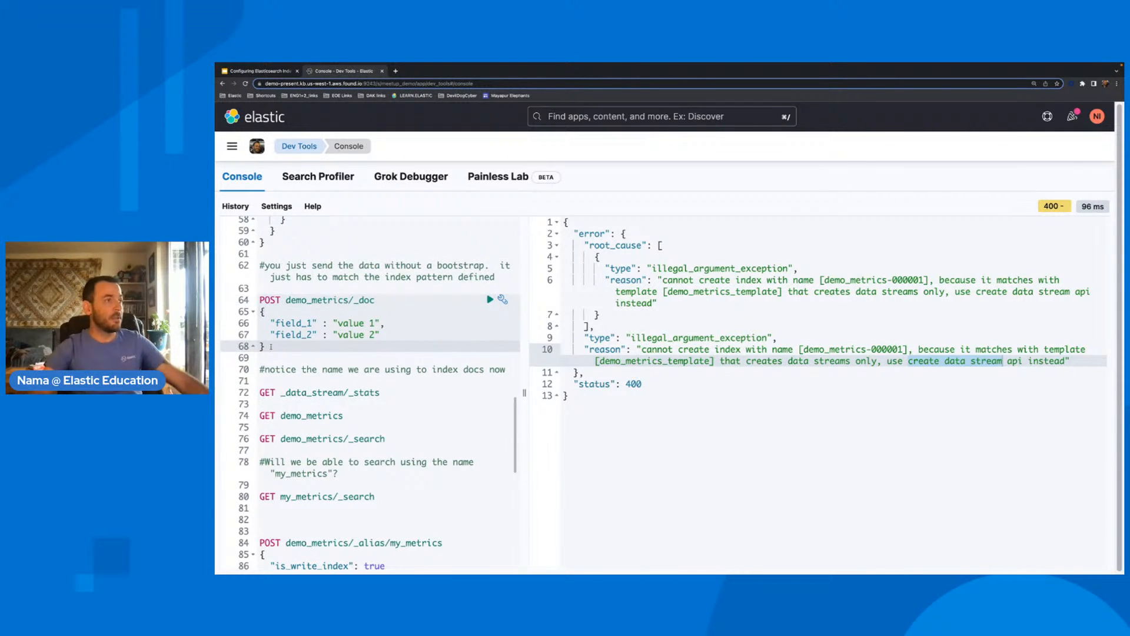
{"action": "key", "text": "ctrl+Return"}
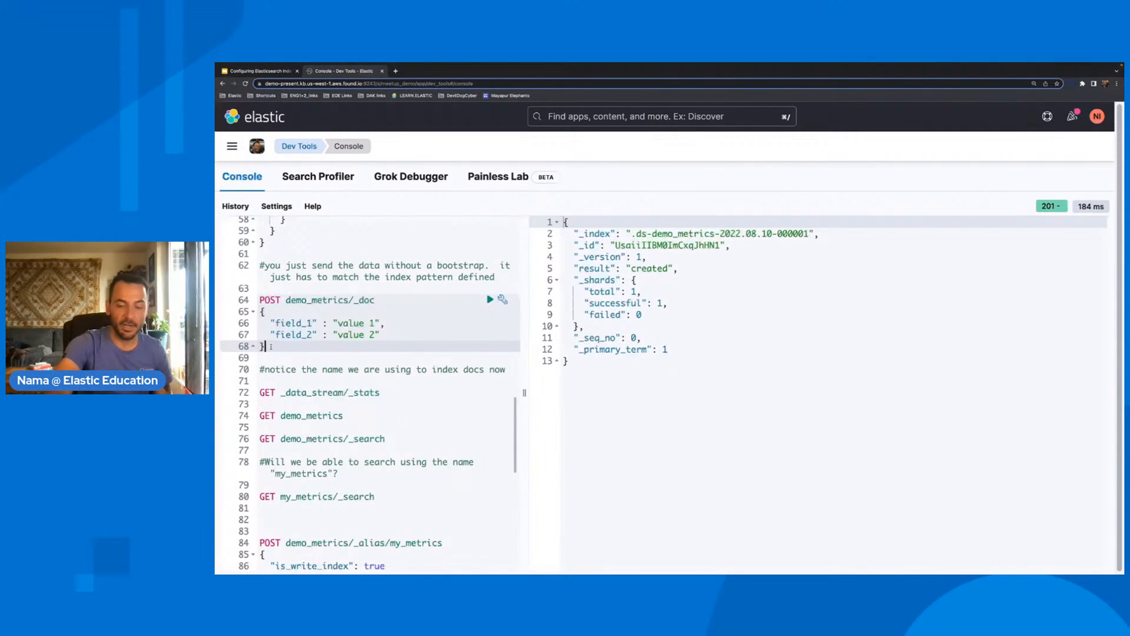
{"action": "key", "text": "ctrl+Return"}
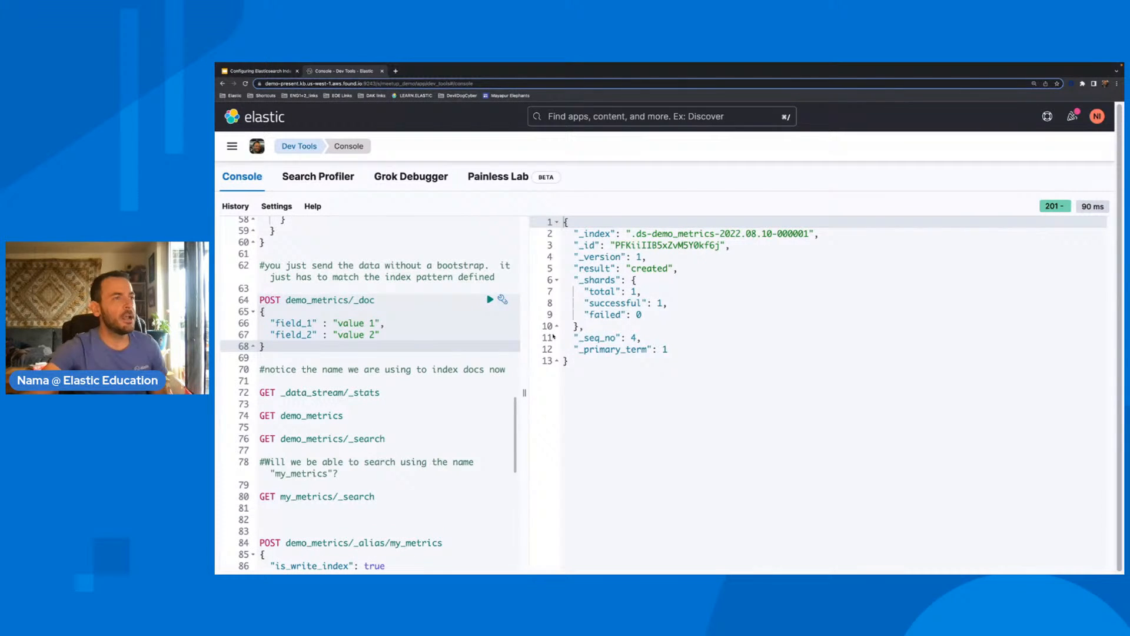
{"action": "left_click", "coordinate": [631, 234]}
{"action": "left_click_drag", "start_coordinate": [631, 233], "coordinate": [648, 234]}
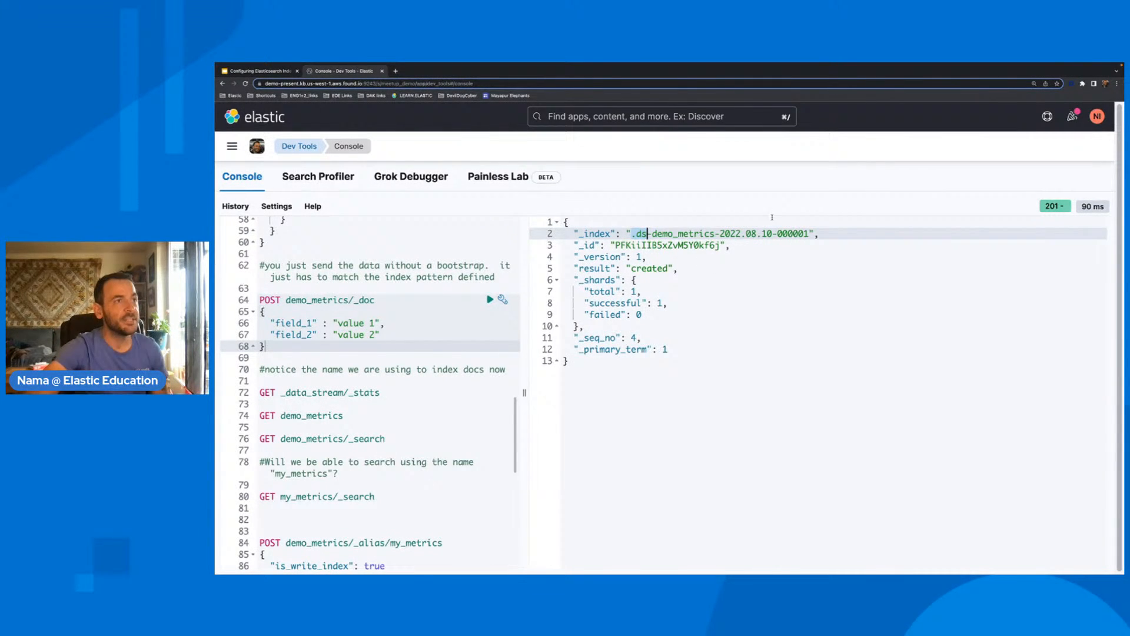
{"action": "left_click_drag", "start_coordinate": [777, 234], "coordinate": [809, 234]}
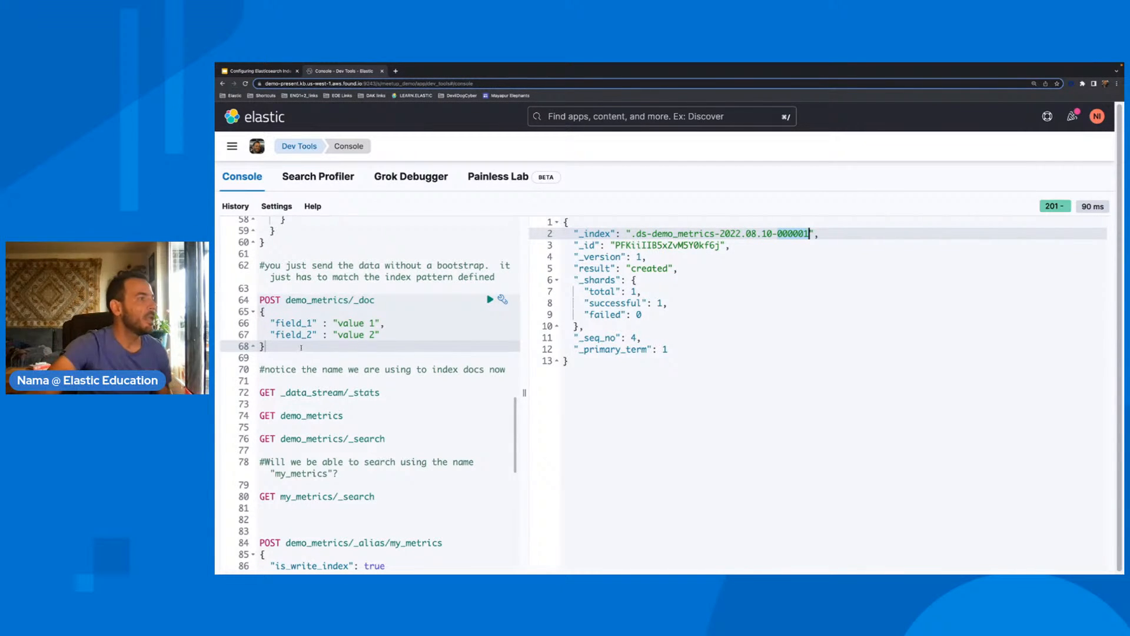
- Index more copies of the same document into demo_metrics by rerunning the POST request several times
{"action": "left_click", "coordinate": [301, 348]}
{"action": "key", "text": "super+Return"}
{"action": "key", "text": "super+Return"}
{"action": "key", "text": "super+Return"}
{"action": "key", "text": "super+Return"}
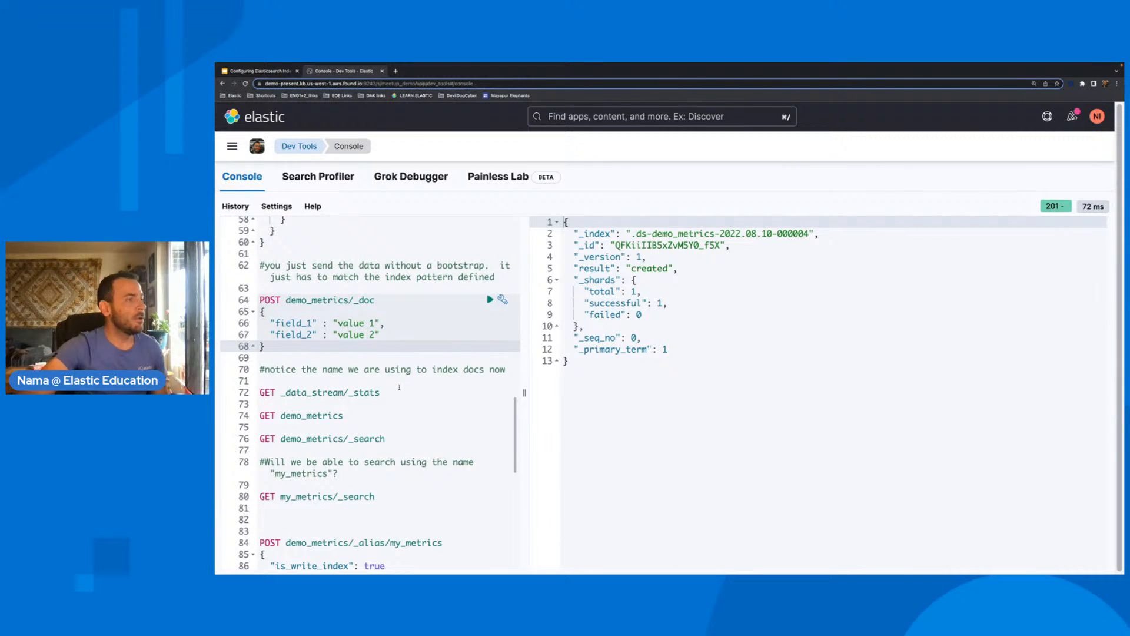
- Run GET _data_stream/_stats and check the data stream's name and backing indices
{"action": "left_click", "coordinate": [395, 390]}
{"action": "key", "text": "super+Return"}
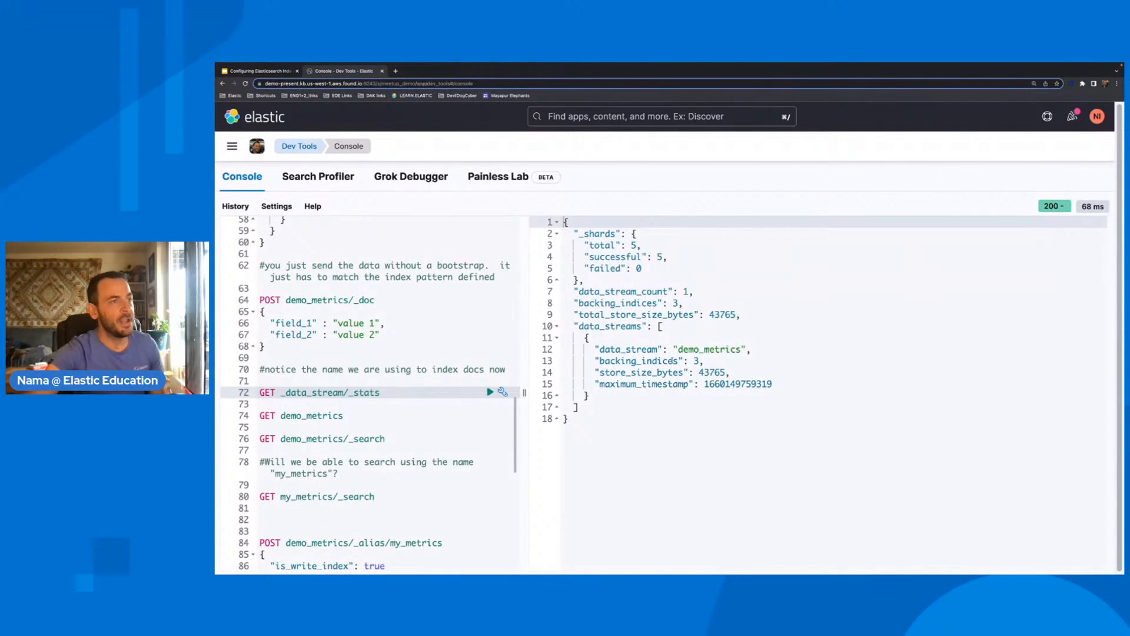
{"action": "left_click", "coordinate": [694, 349]}
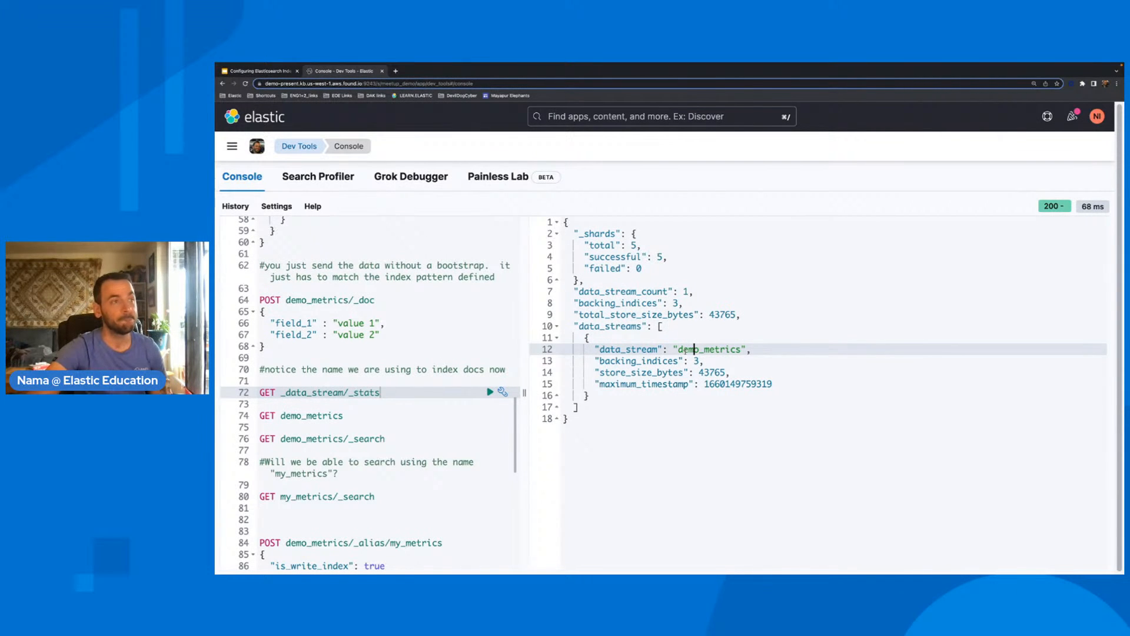
- Run GET demo_metrics and examine the mappings, lifecycle settings and shard count of its backing indices
{"action": "left_click", "coordinate": [259, 416]}
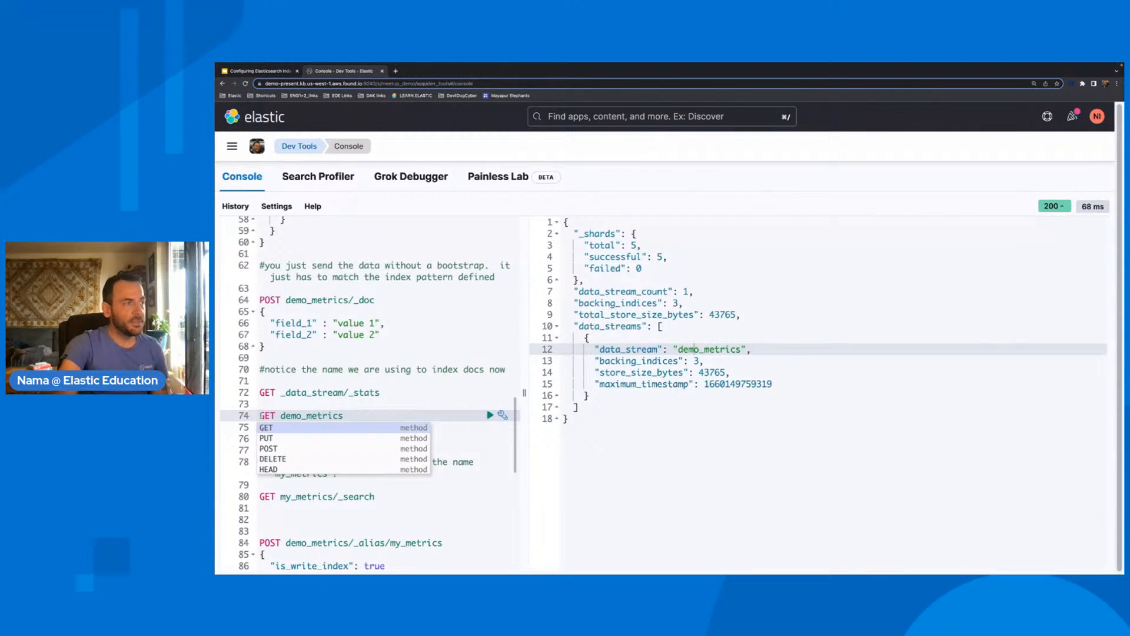
{"action": "key", "text": "super+Return"}
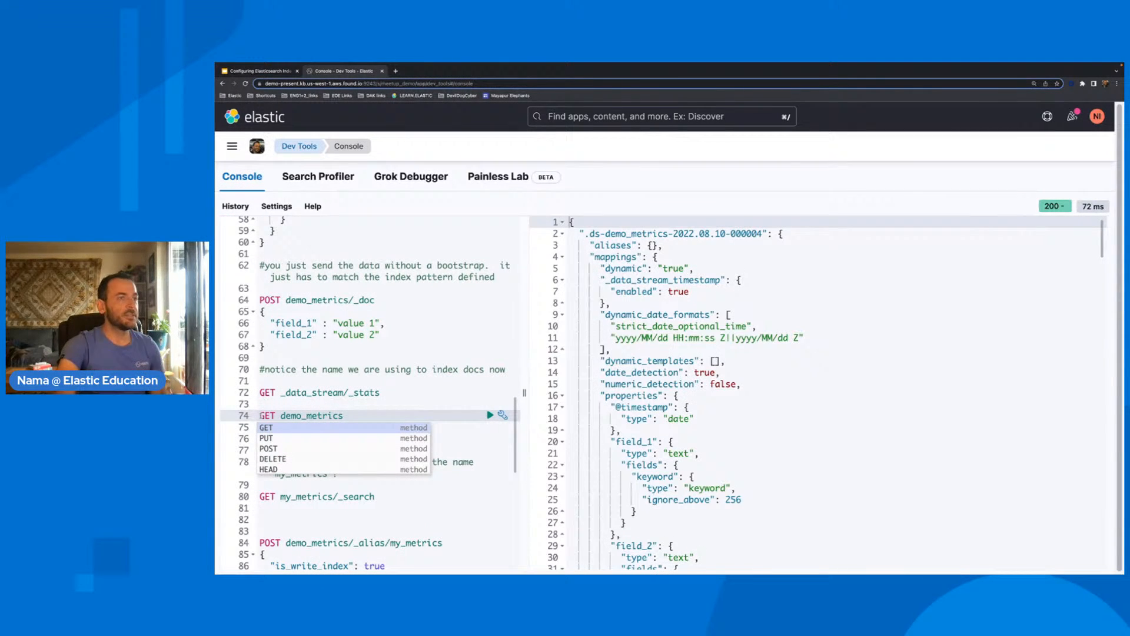
{"action": "scroll", "coordinate": [782, 435], "scroll_direction": "down", "scroll_amount": 10}
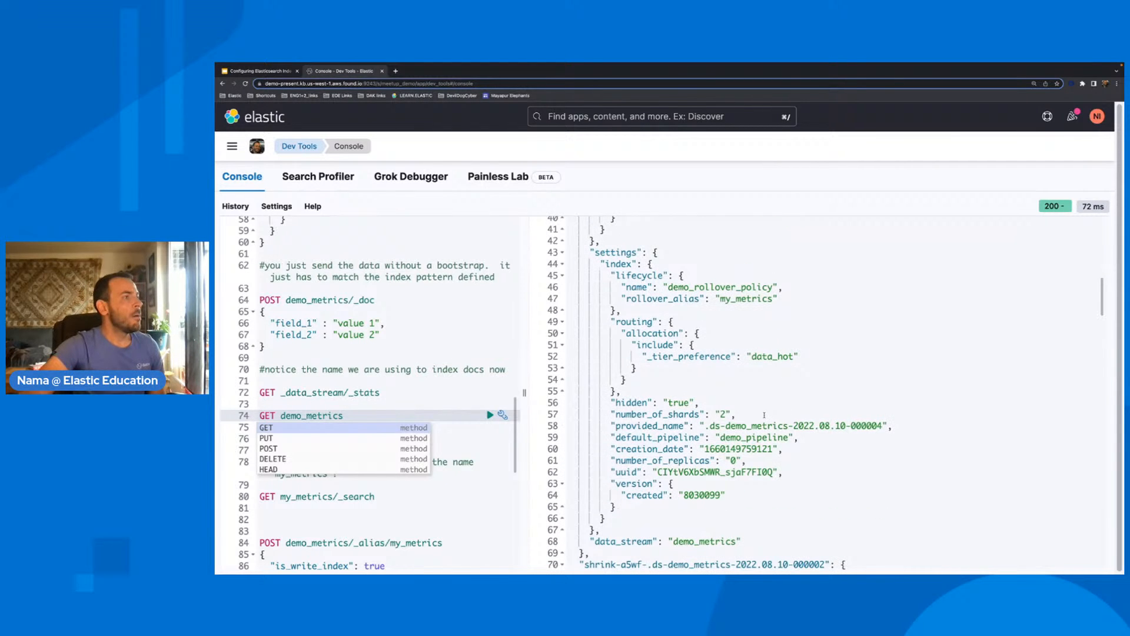
- Run GET demo_metrics/_search to retrieve the documents indexed in the data stream
{"action": "key", "text": "Down"}
{"action": "key", "text": "Down"}
{"action": "key", "text": "super+Return"}
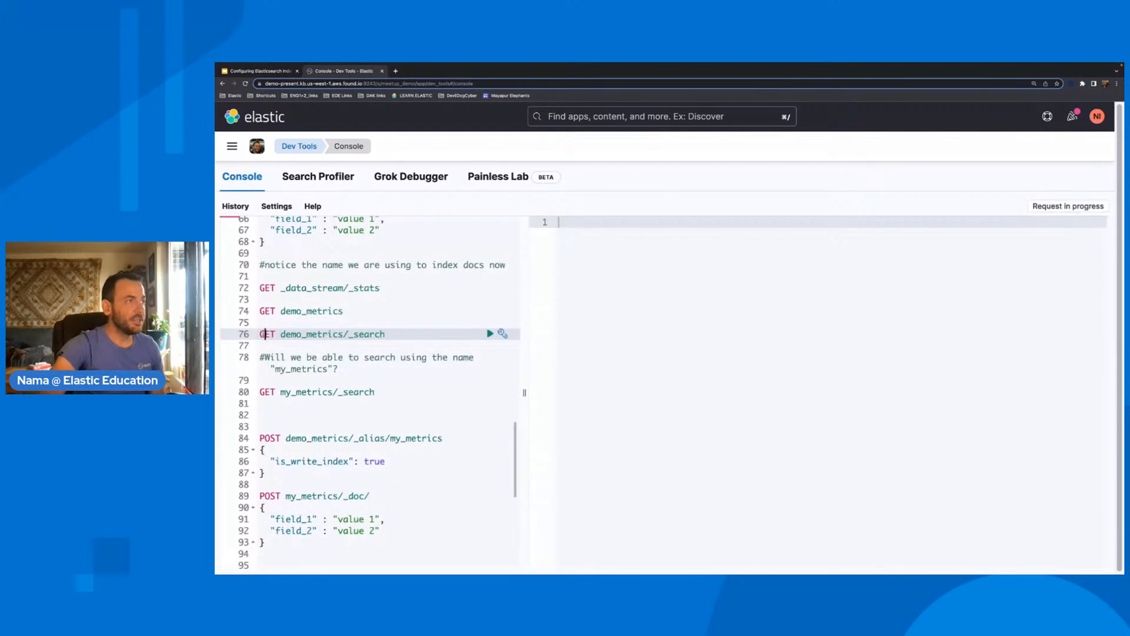
- Review the documents returned from demo_metrics, and try to search under the name my_metrics with GET my_metrics/_search
{"action": "scroll", "coordinate": [751, 367], "scroll_direction": "down", "scroll_amount": 8}
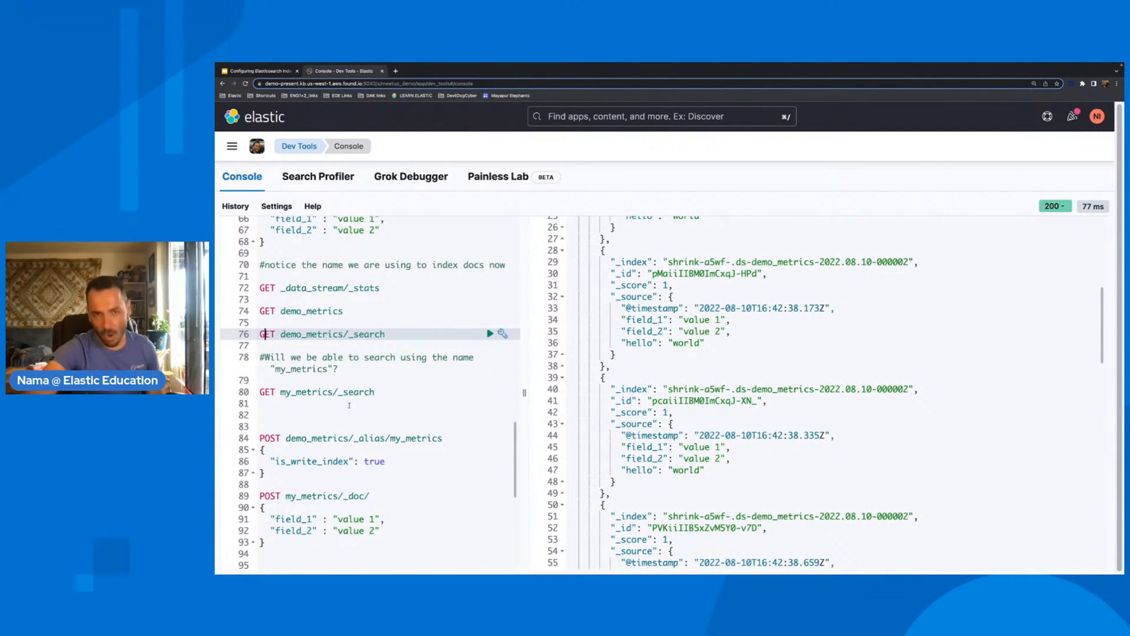
{"action": "left_click", "coordinate": [265, 391]}
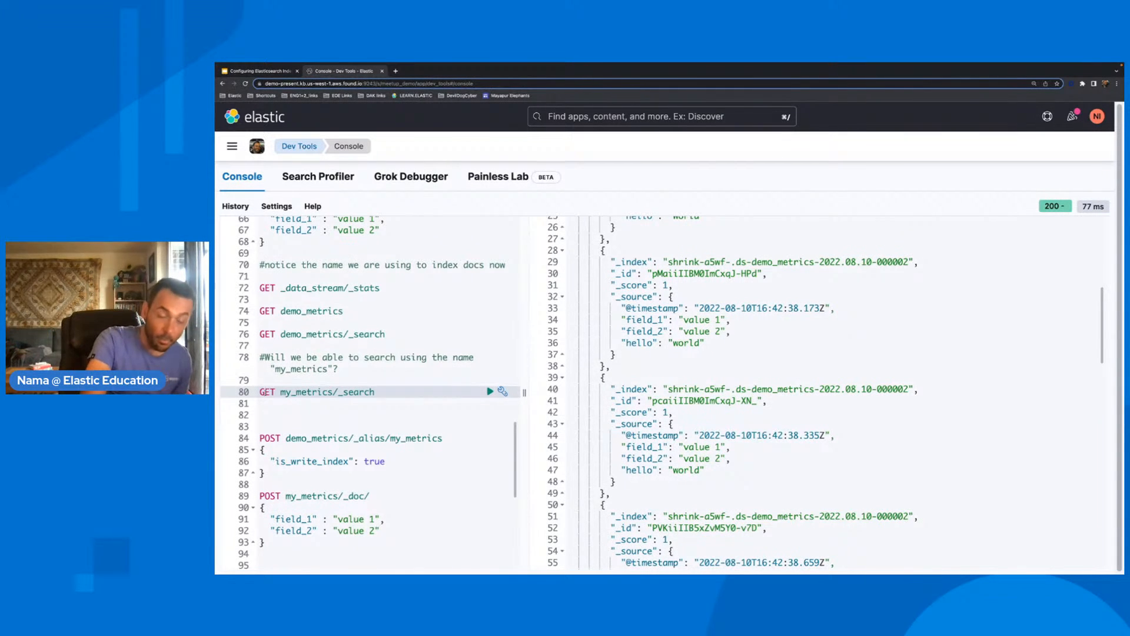
{"action": "key", "text": "ctrl+Return"}
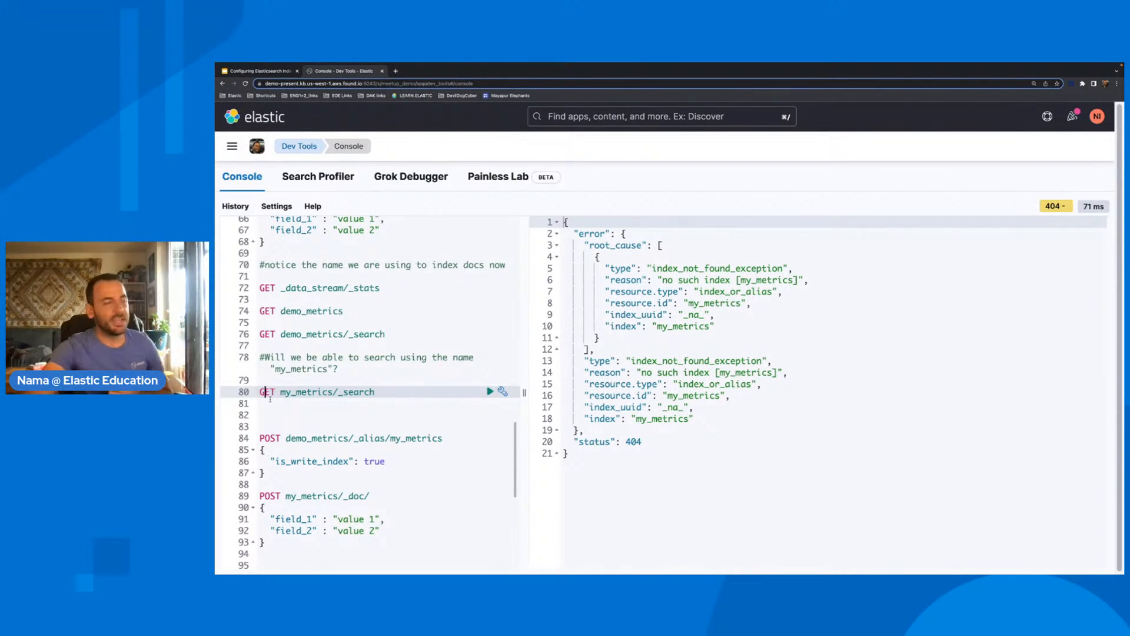
- Add my_metrics as a write alias of demo_metrics, and index the field_1/field_2 document through my_metrics three times
{"action": "left_click", "coordinate": [270, 473]}
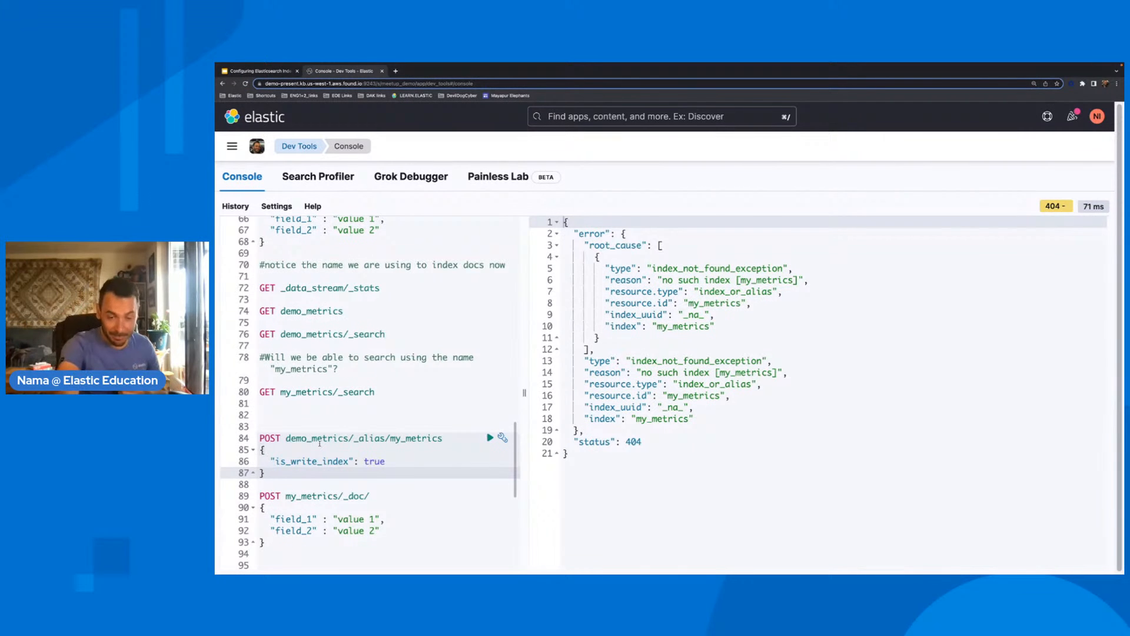
{"action": "key", "text": "ctrl+Return"}
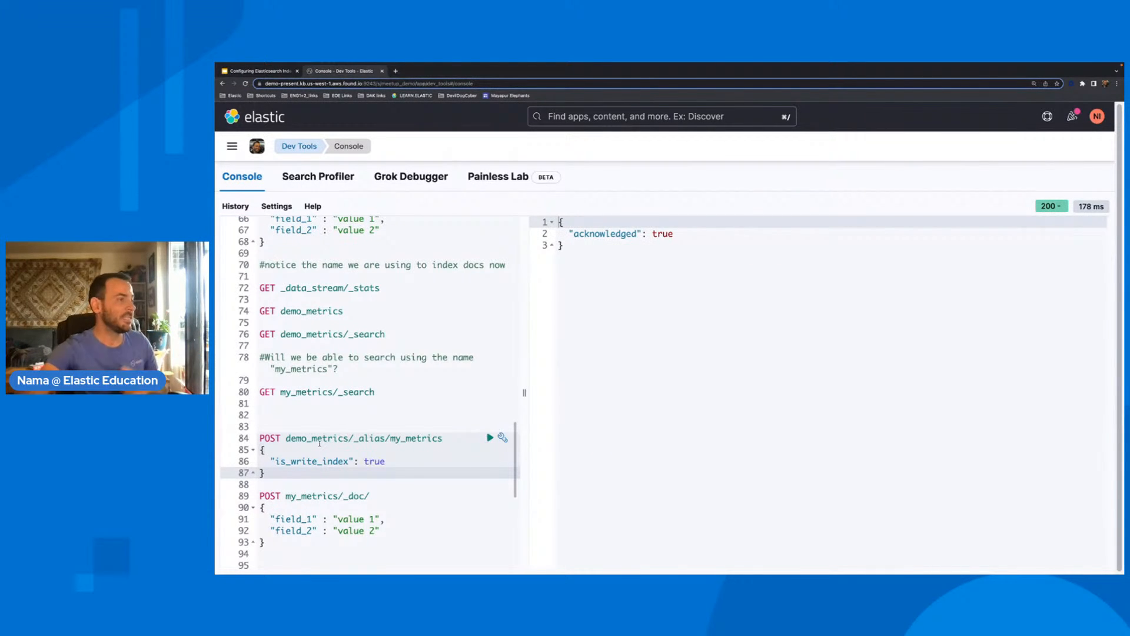
{"action": "scroll", "coordinate": [265, 465], "scroll_direction": "down", "scroll_amount": 5}
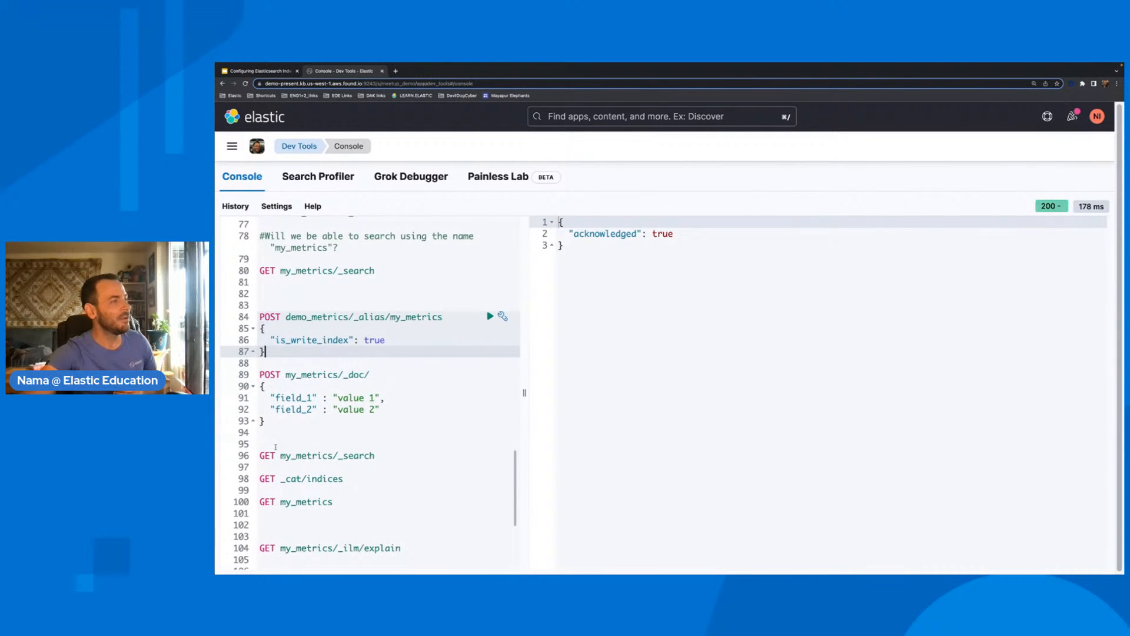
{"action": "left_click", "coordinate": [273, 420]}
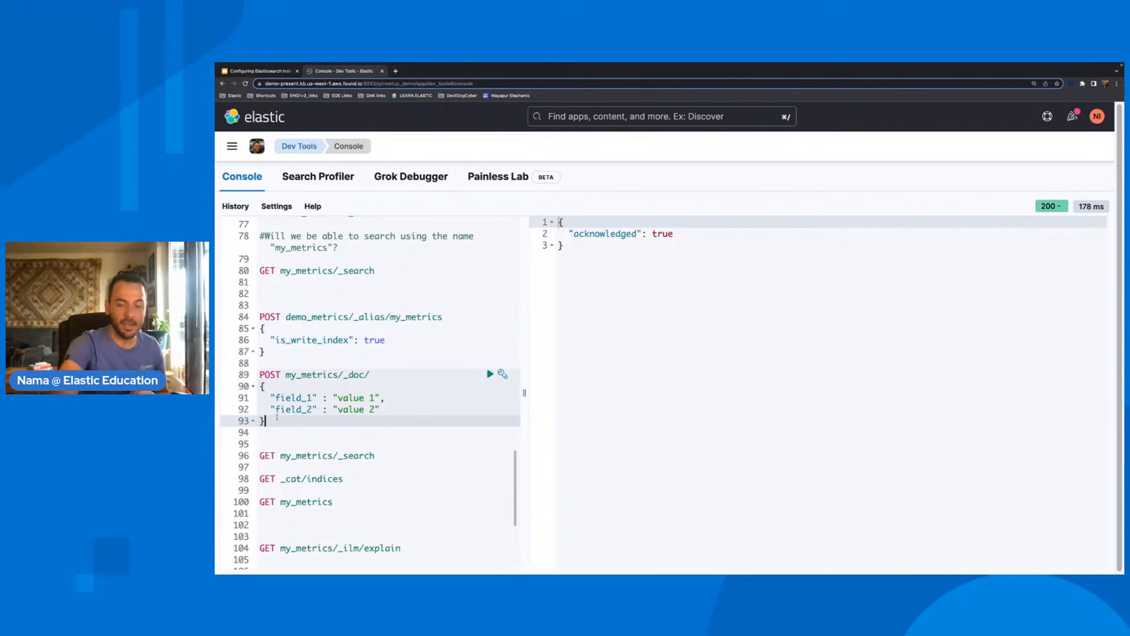
{"action": "key", "text": "ctrl+Return"}
{"action": "key", "text": "ctrl+Return"}
{"action": "key", "text": "ctrl+Return"}
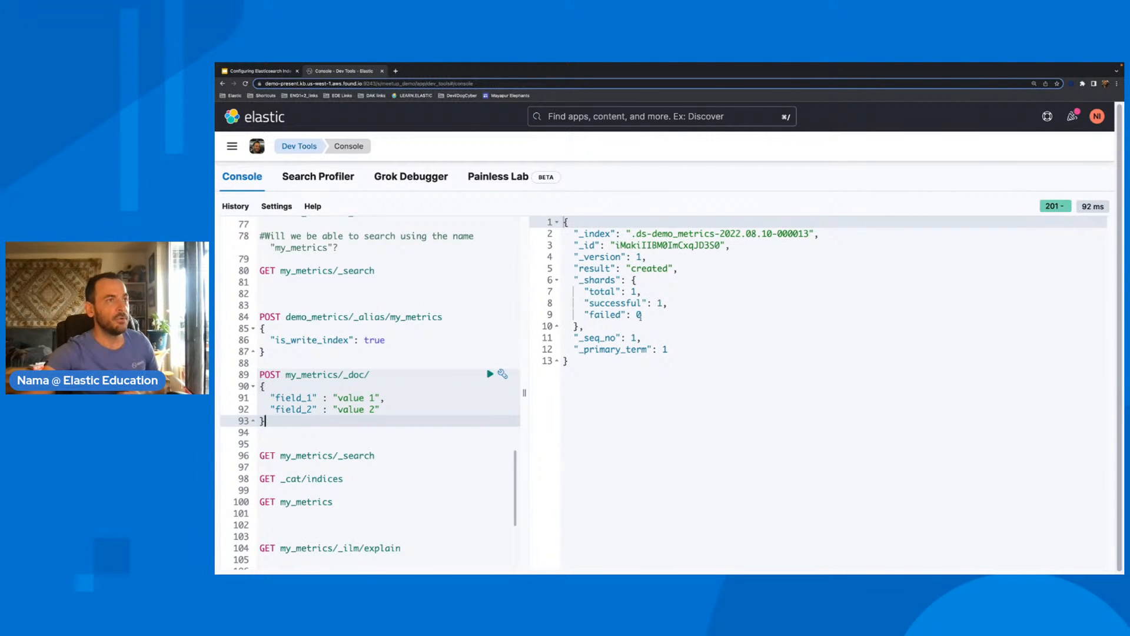
- Check which backing index received the document, and run GET my_metrics/_search to retrieve documents through the alias
{"action": "left_click_drag", "start_coordinate": [652, 234], "coordinate": [752, 234]}
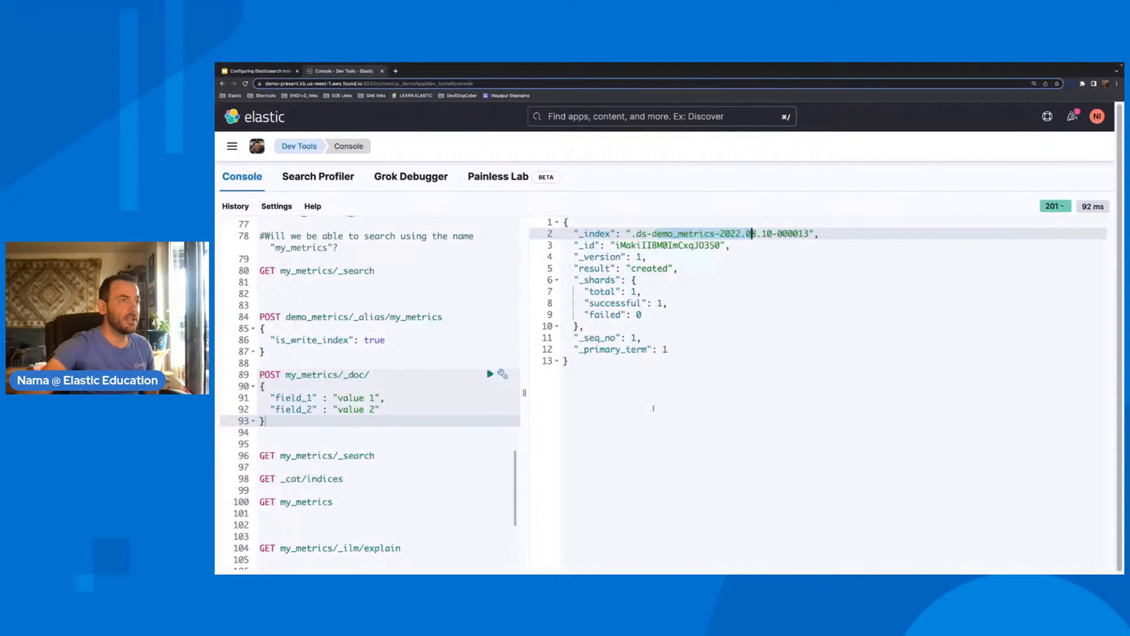
{"action": "left_click", "coordinate": [271, 455]}
{"action": "key", "text": "super+Return"}
- Run GET _cat/indices and examine the names of the shrunken demo_metrics and demo_logs indices
{"action": "left_click", "coordinate": [261, 478]}
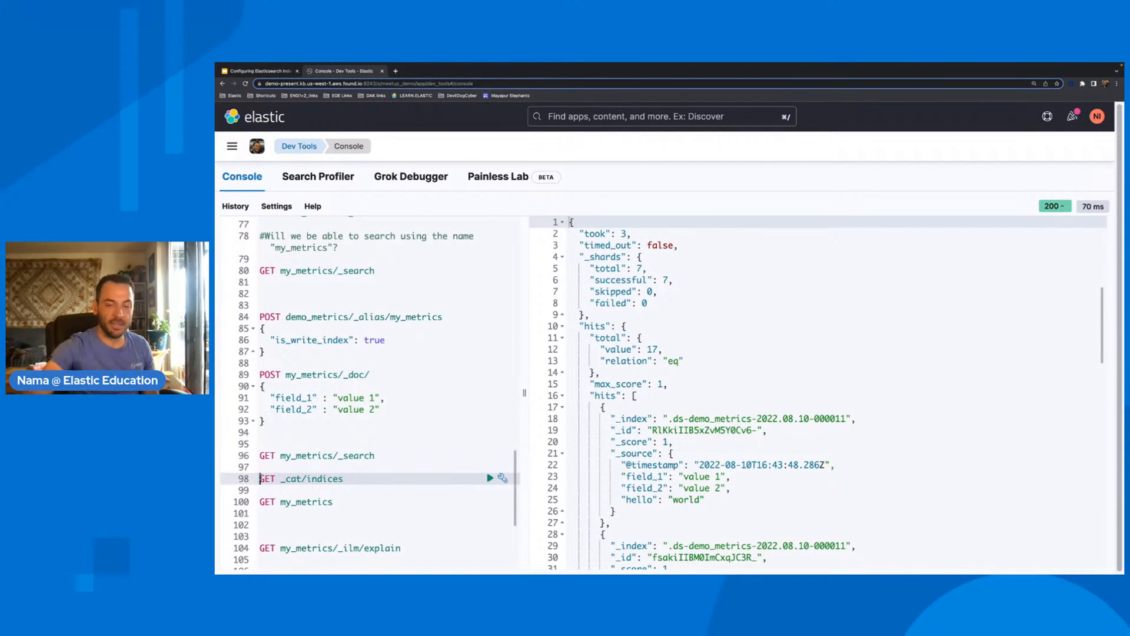
{"action": "key", "text": "super+Return"}
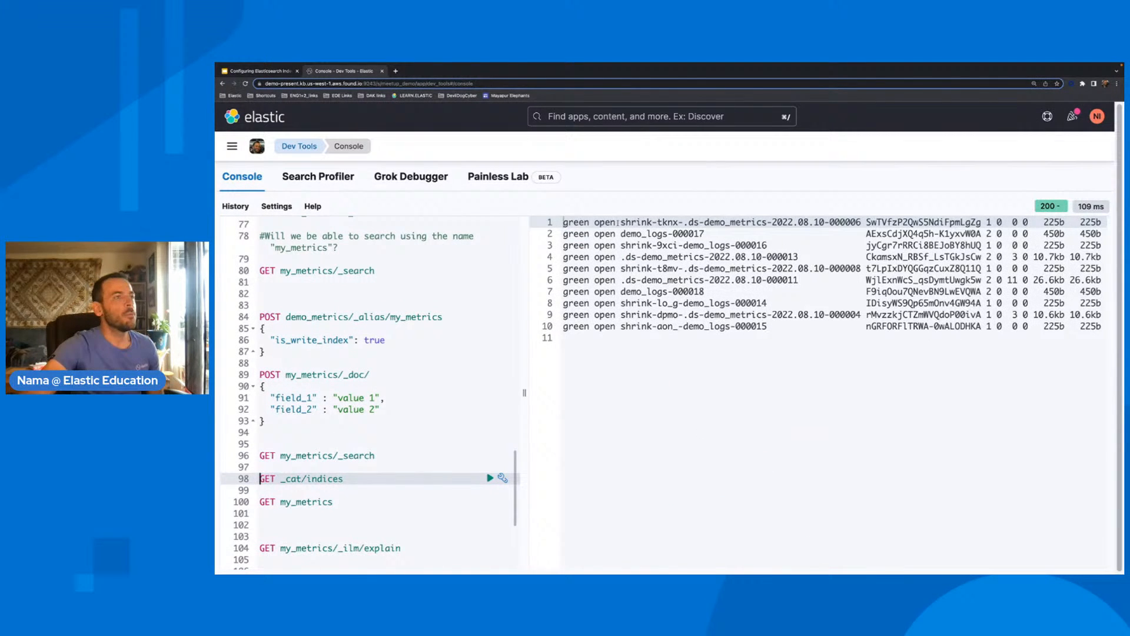
{"action": "left_click_drag", "start_coordinate": [683, 222], "coordinate": [742, 222]}
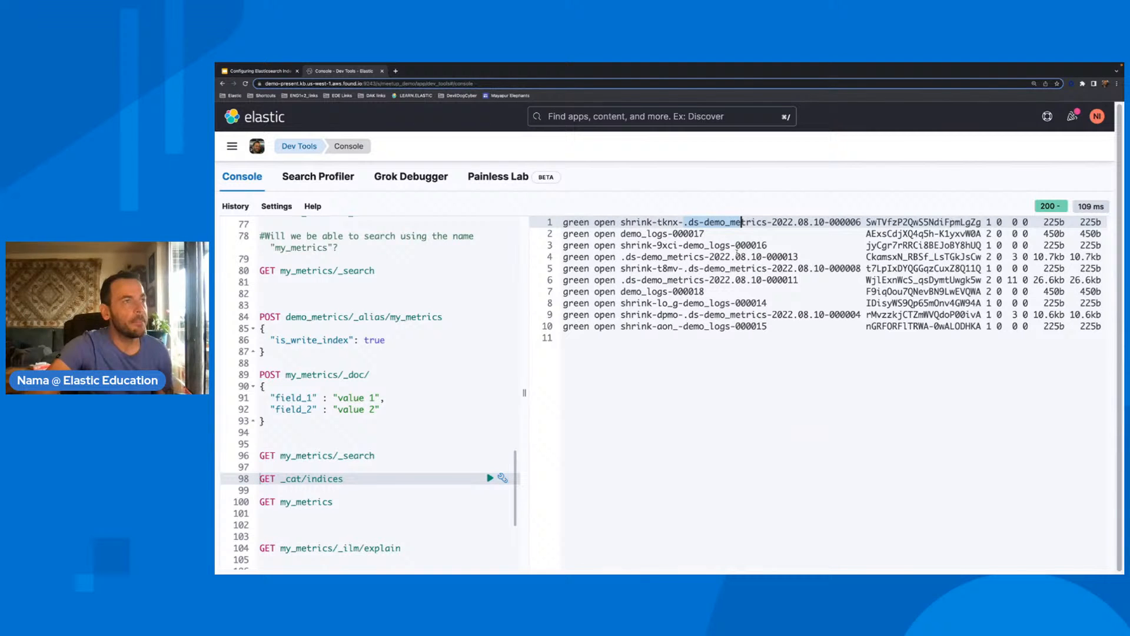
{"action": "left_click", "coordinate": [751, 222]}
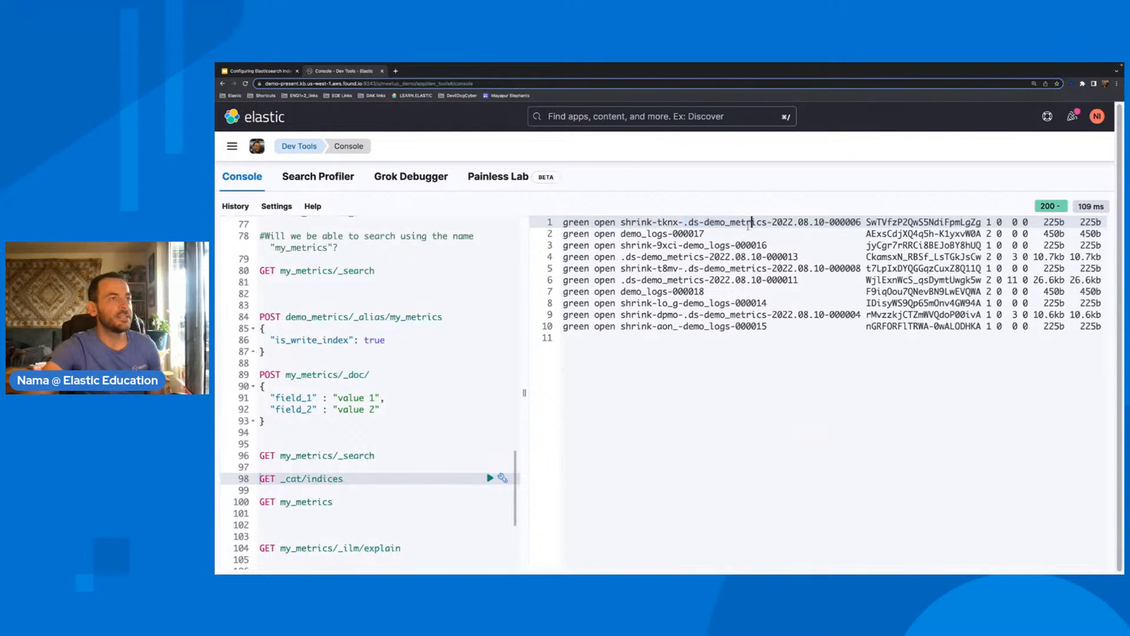
{"action": "left_click", "coordinate": [757, 234]}
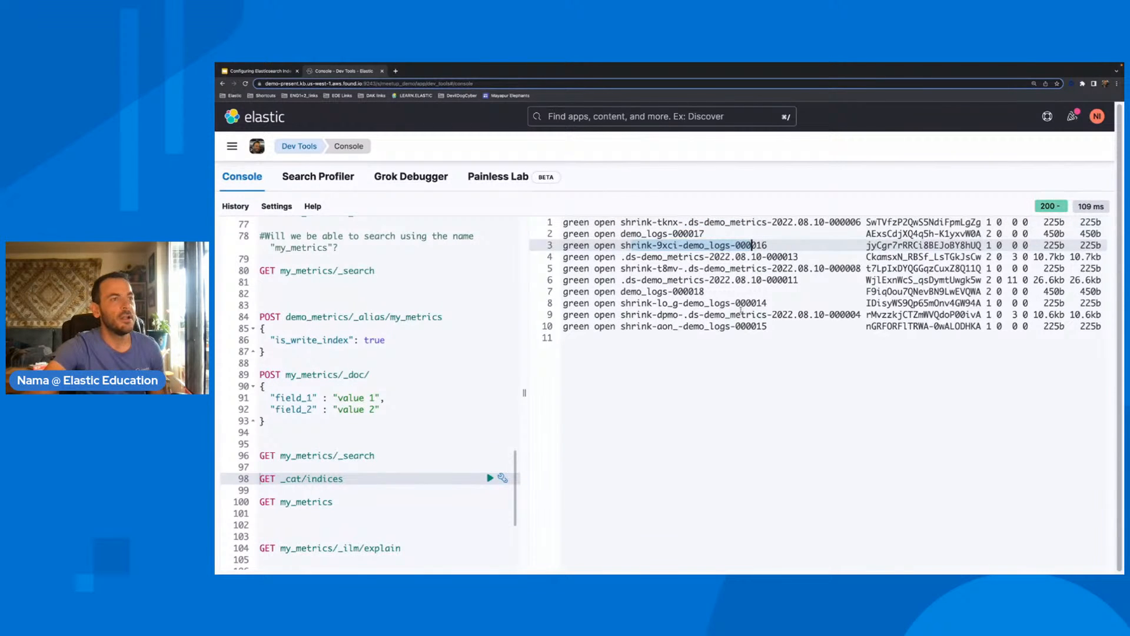
{"action": "left_click", "coordinate": [776, 328]}
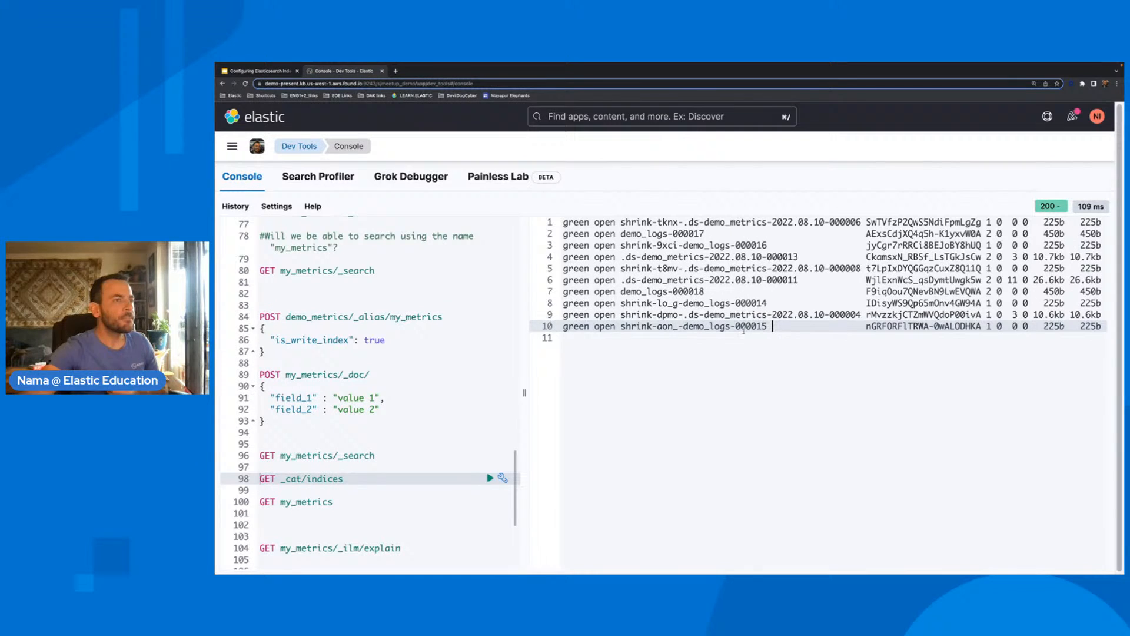
- Run GET my_metrics and GET my_metrics/_ilm/explain, and examine the lifecycle phase and action of the shrunken backing indices
{"action": "left_click", "coordinate": [265, 501]}
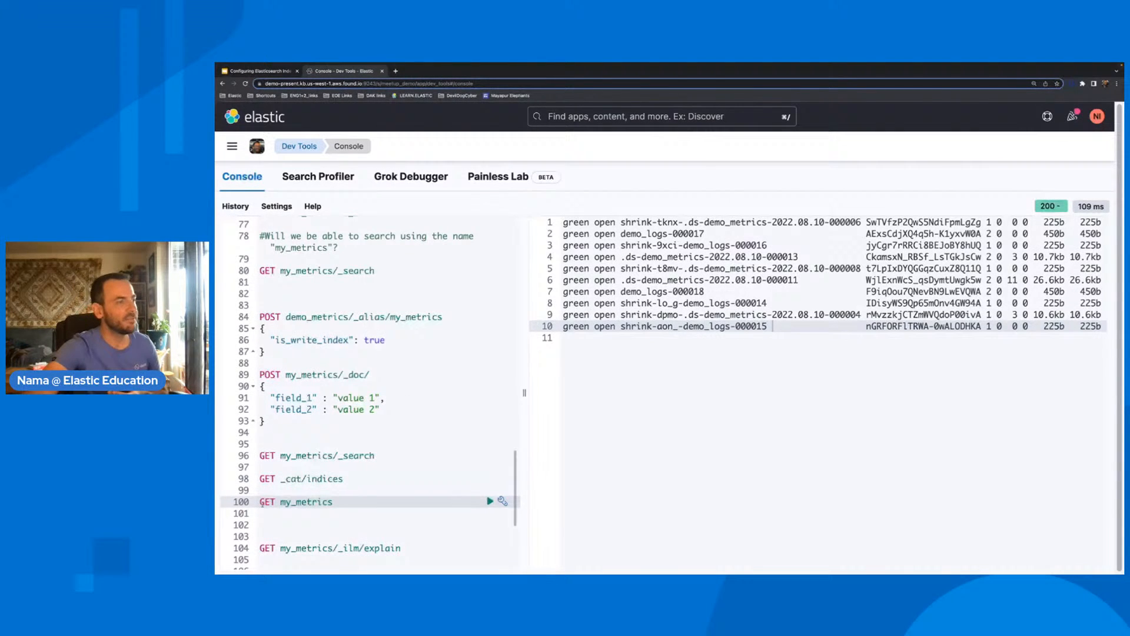
{"action": "key", "text": "super+Return"}
{"action": "left_click", "coordinate": [396, 548]}
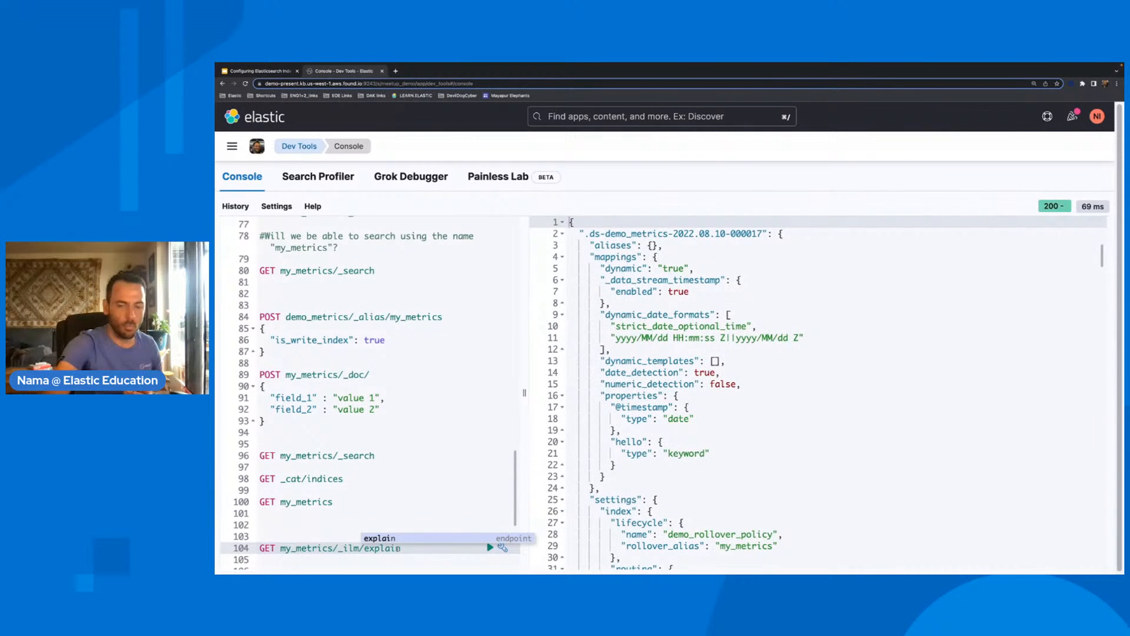
{"action": "key", "text": "super+Return"}
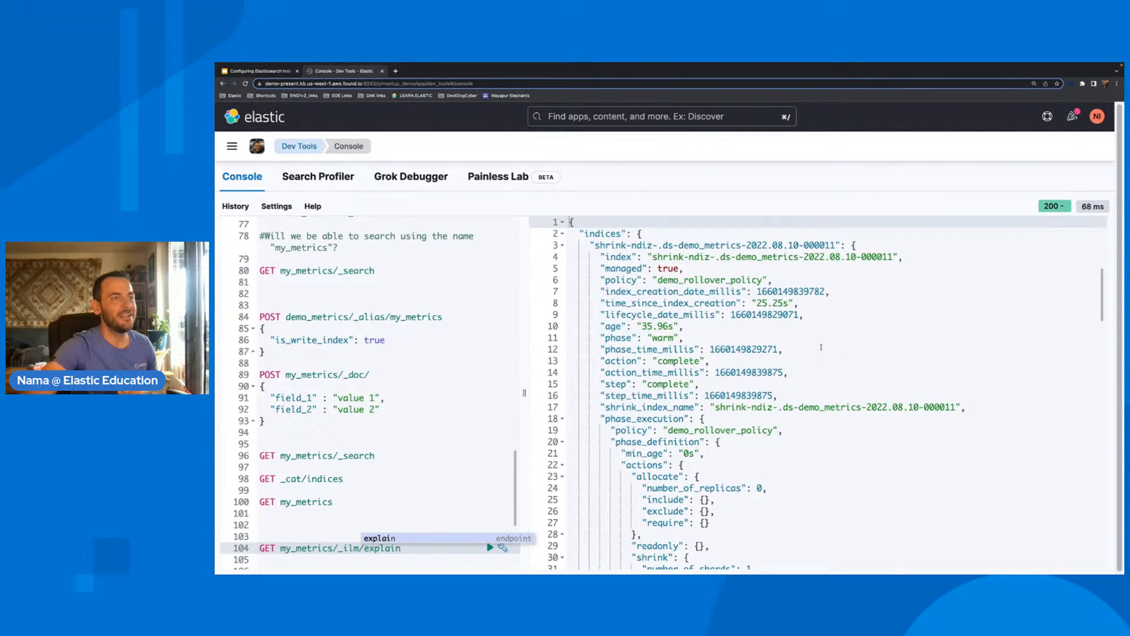
{"action": "left_click_drag", "start_coordinate": [633, 340], "coordinate": [730, 341]}
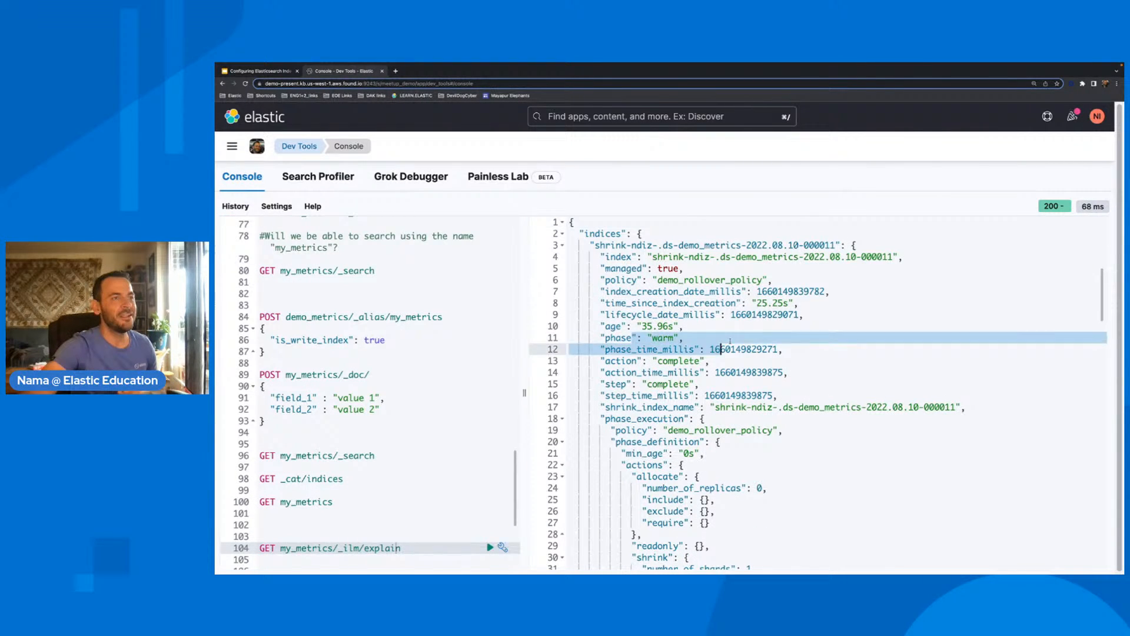
{"action": "left_click_drag", "start_coordinate": [886, 257], "coordinate": [854, 257]}
{"action": "scroll", "coordinate": [809, 349], "scroll_direction": "down", "scroll_amount": 1}
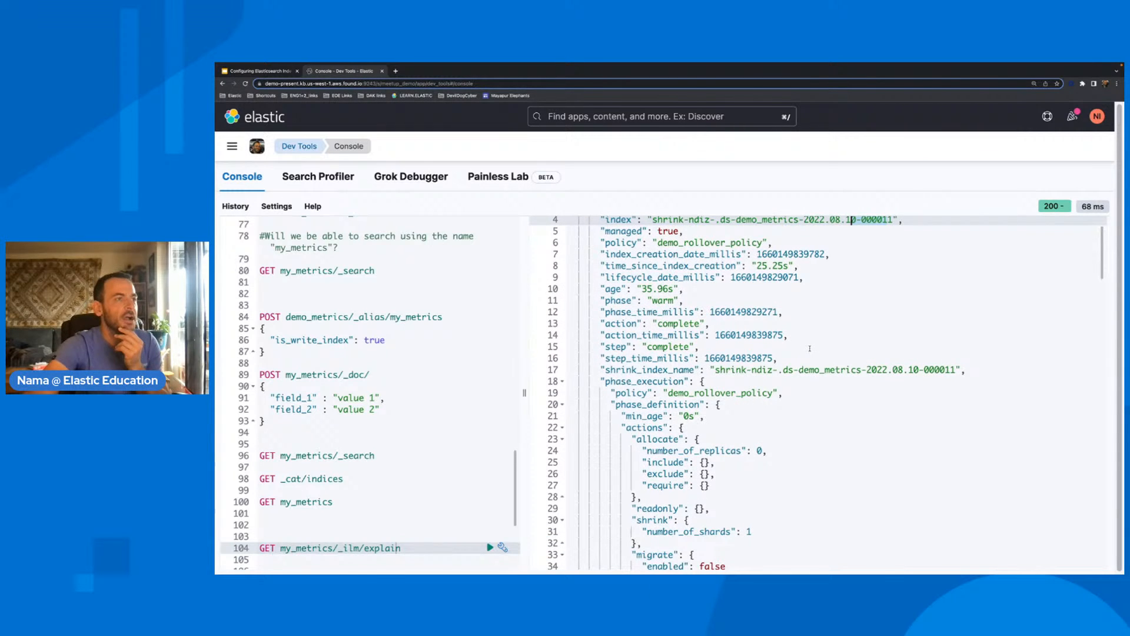
{"action": "scroll", "coordinate": [809, 349], "scroll_direction": "down", "scroll_amount": 15}
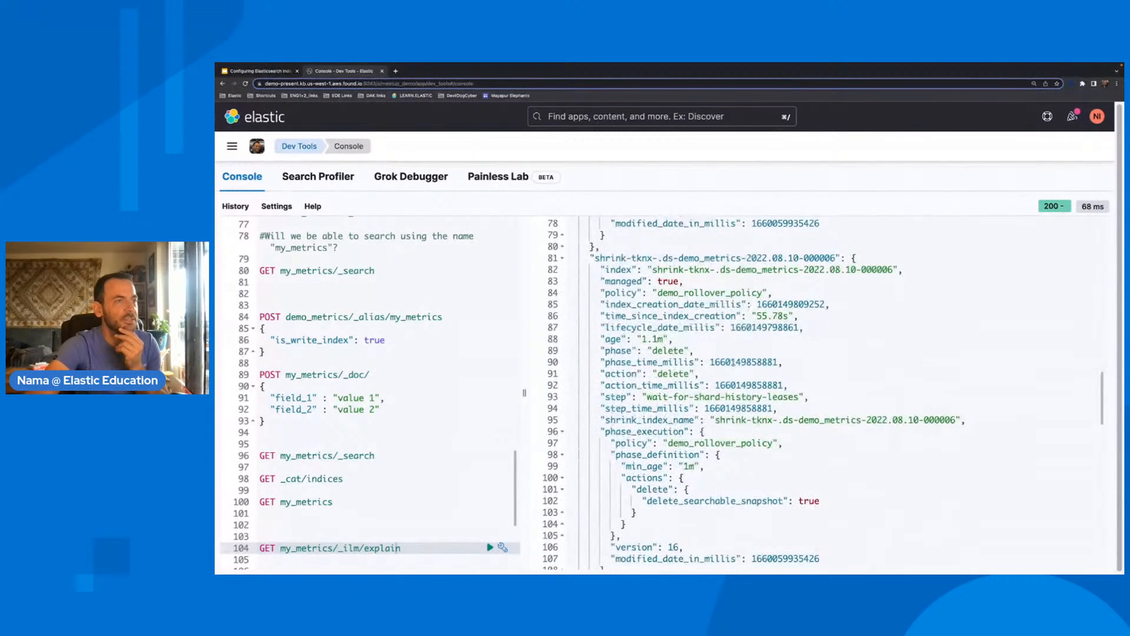
{"action": "left_click_drag", "start_coordinate": [645, 331], "coordinate": [704, 334]}
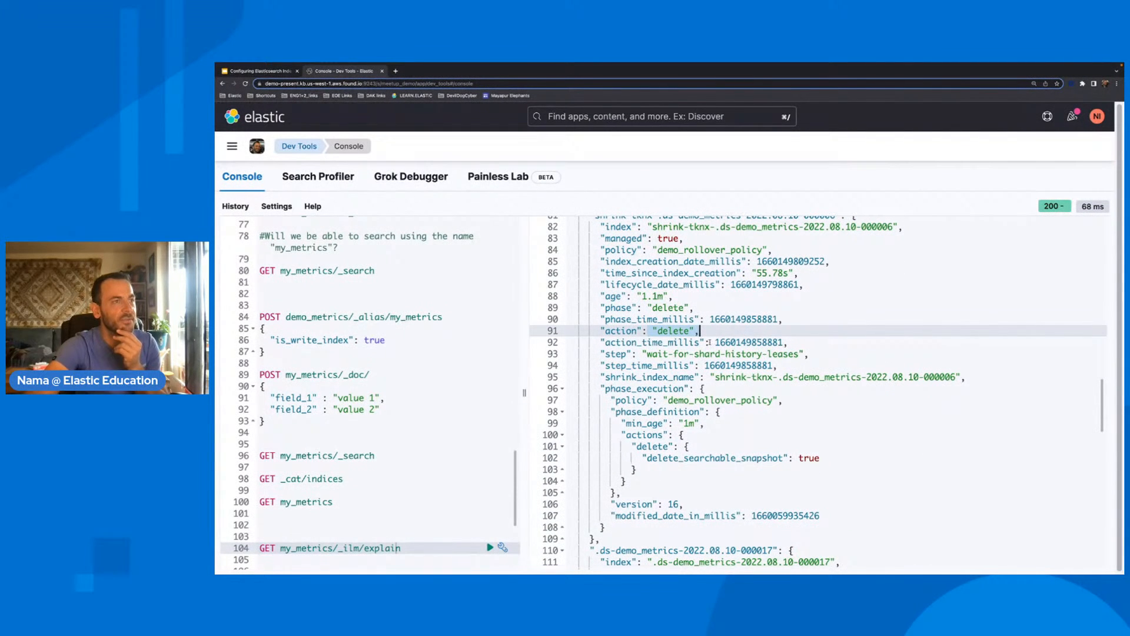
{"action": "left_click_drag", "start_coordinate": [956, 378], "coordinate": [737, 378]}
{"action": "scroll", "coordinate": [748, 360], "scroll_direction": "down", "scroll_amount": 1}
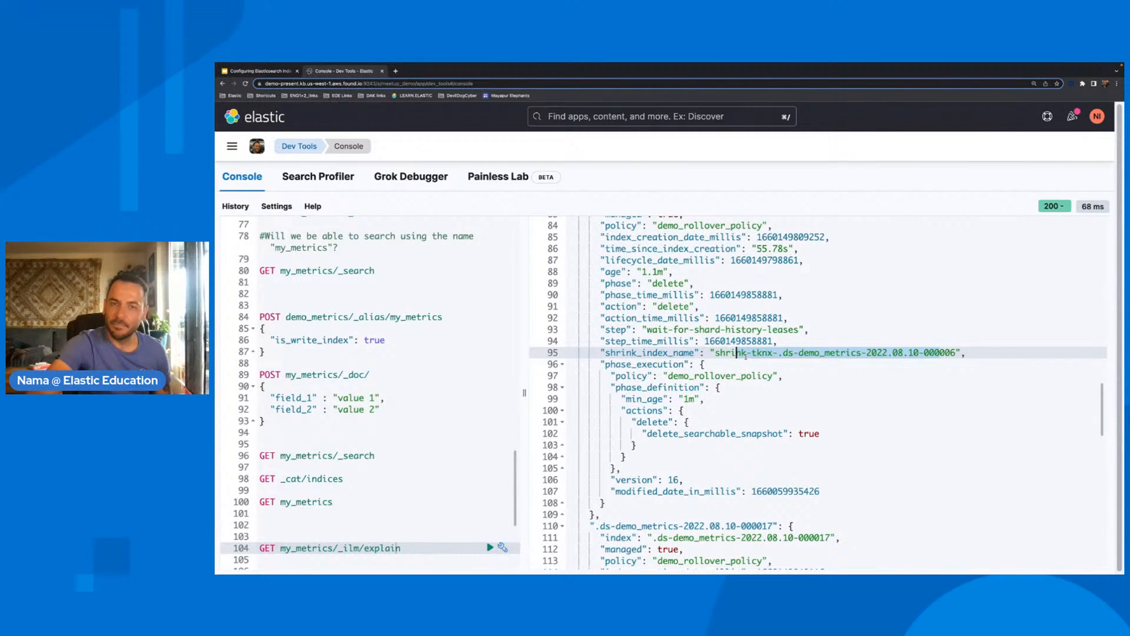
{"action": "scroll", "coordinate": [746, 356], "scroll_direction": "up", "scroll_amount": 20}
{"action": "scroll", "coordinate": [356, 432], "scroll_direction": "down", "scroll_amount": 4}
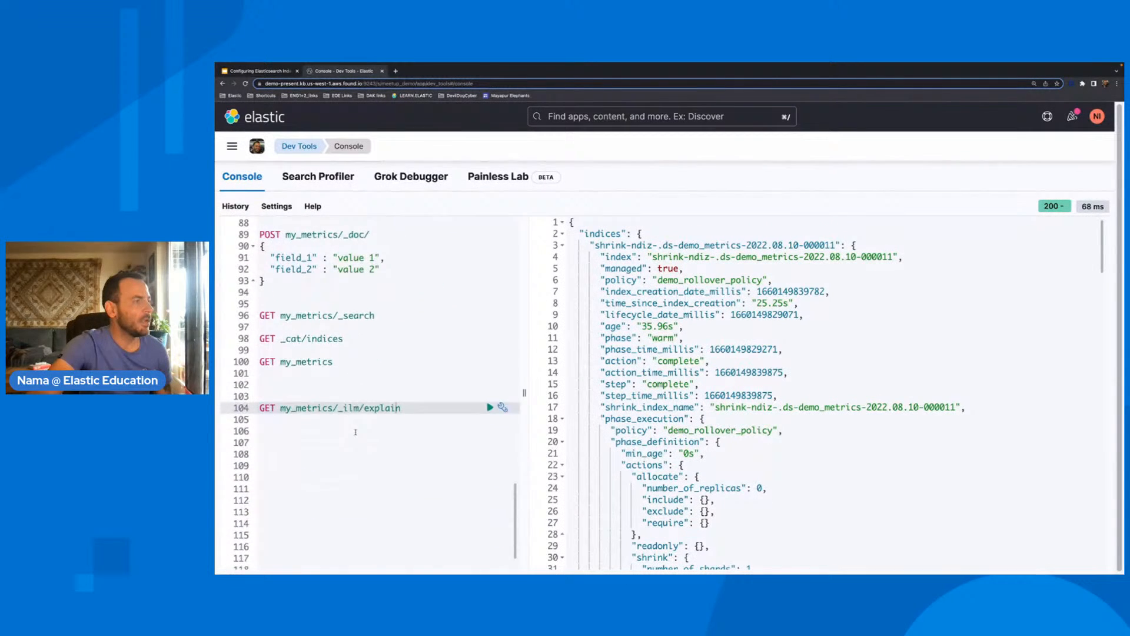
{"action": "scroll", "coordinate": [355, 432], "scroll_direction": "up", "scroll_amount": 10}
{"action": "scroll", "coordinate": [355, 432], "scroll_direction": "up", "scroll_amount": 10}
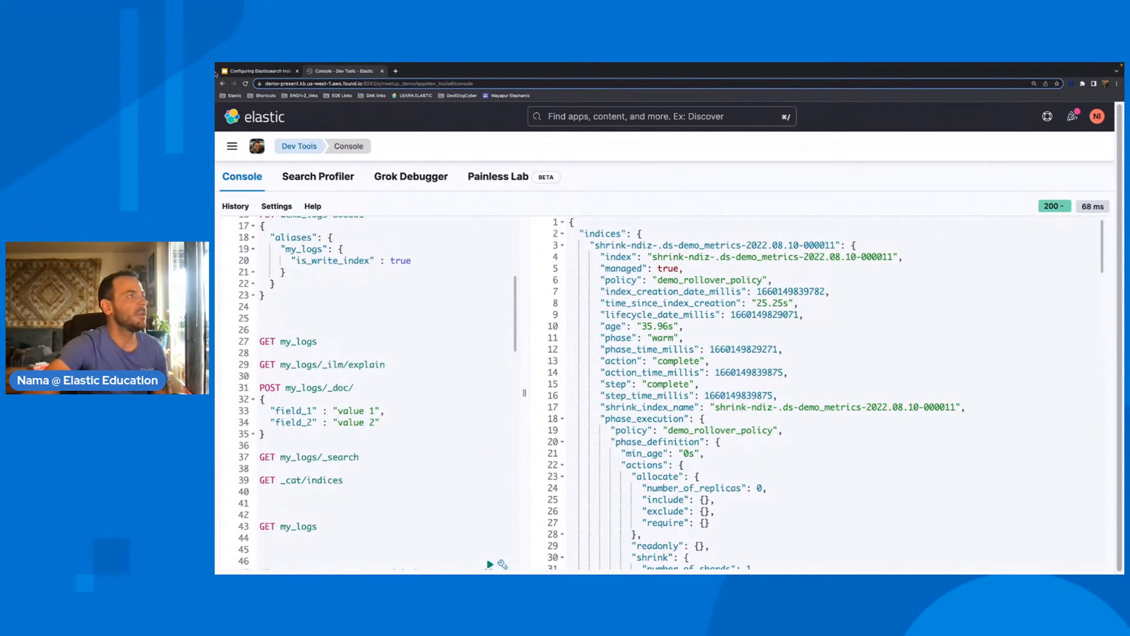
- Switch to the Google Slides presentation and start the slideshow on the closing Q&A slide
{"action": "left_click", "coordinate": [257, 71]}
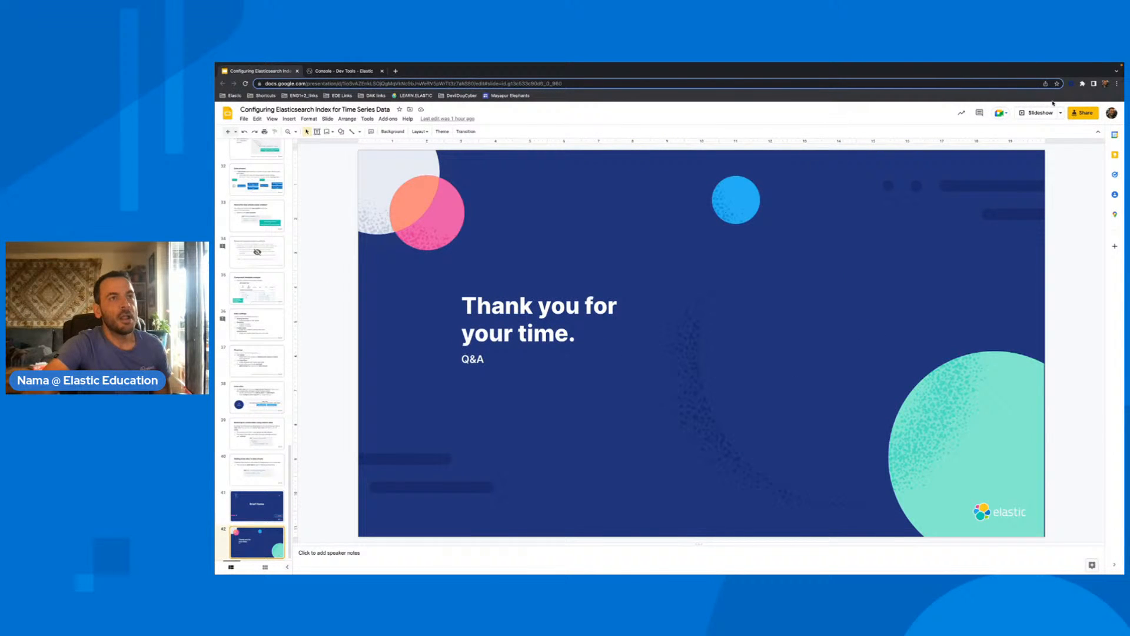
{"action": "left_click", "coordinate": [1037, 113]}
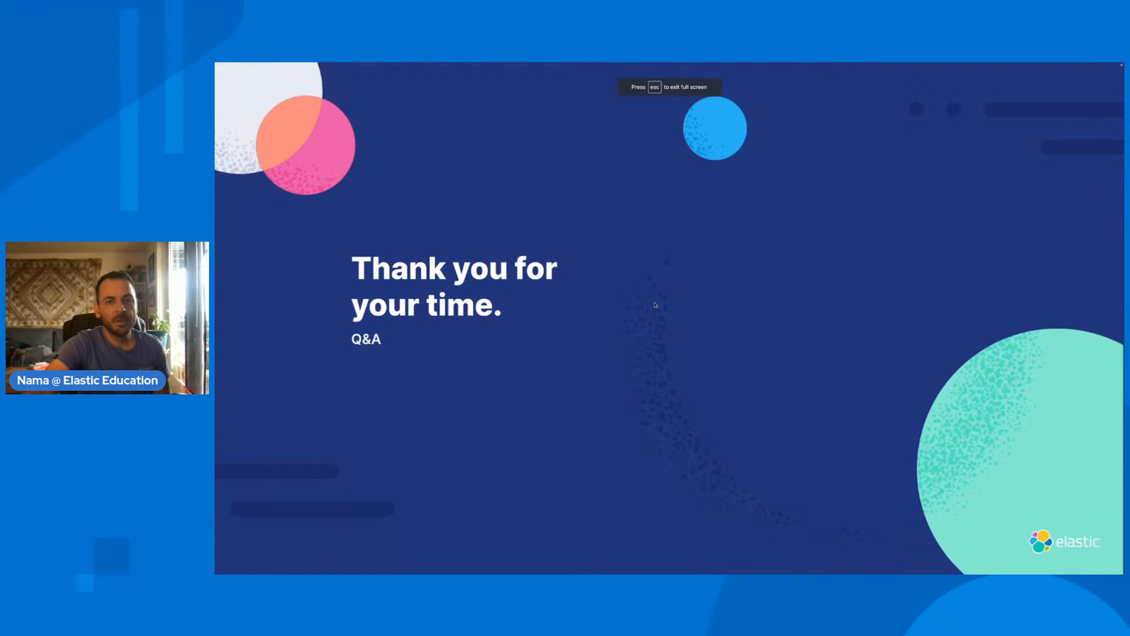